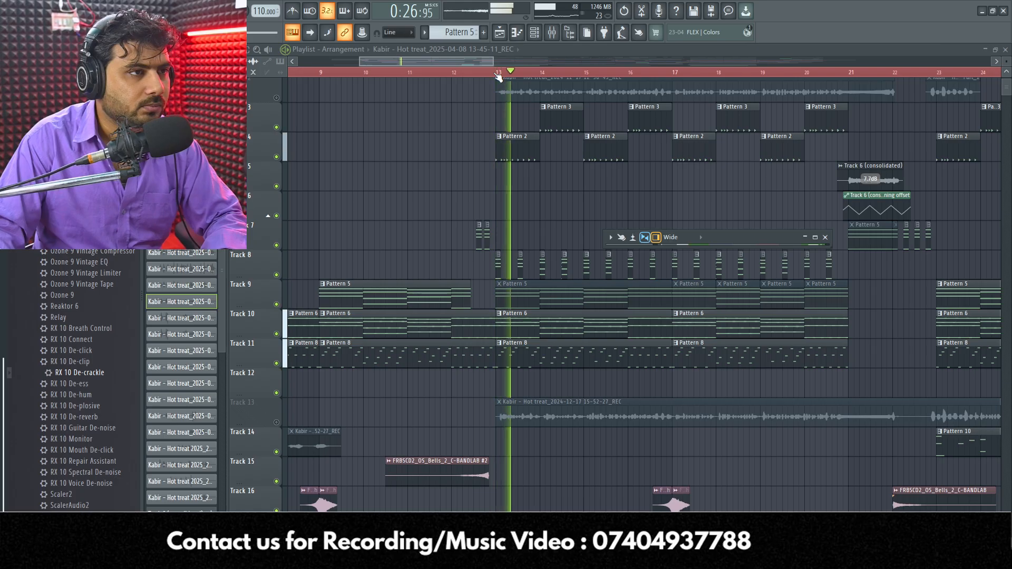
- Listen to the arrangement from bar 13 while viewing more of the timeline
scroll(498, 77, "down", 2)
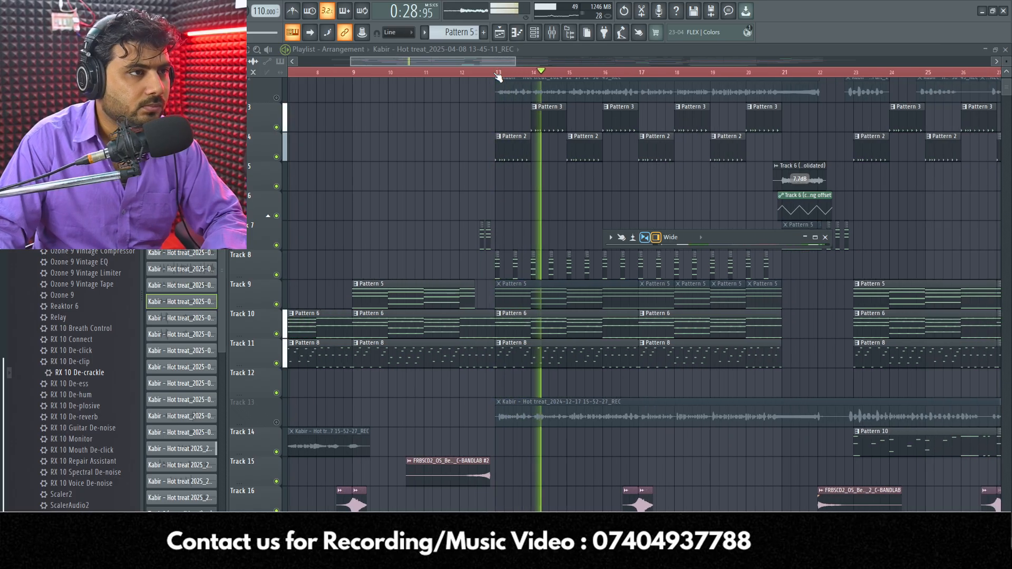
scroll(543, 76, "down", 2)
scroll(547, 77, "up", 2)
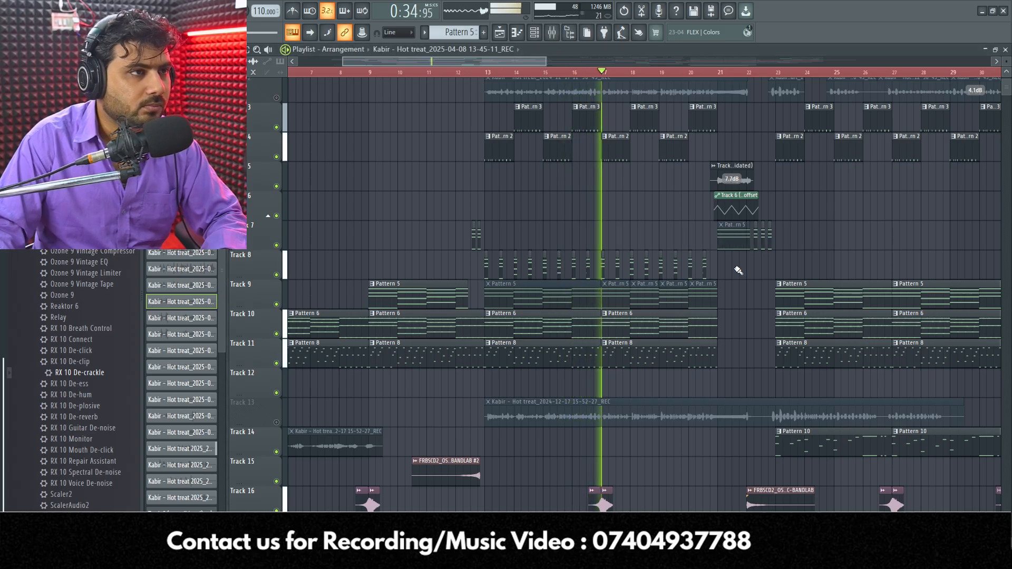
- Stop playback and inspect the effect chain of Insert 15 in the mixer, closing the mixer when done
key("space")
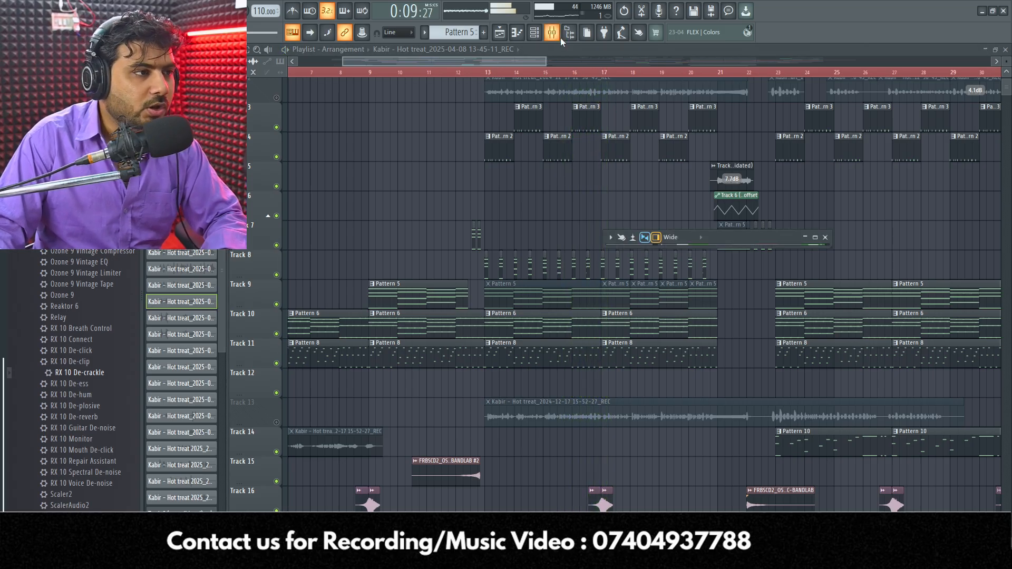
key("F9")
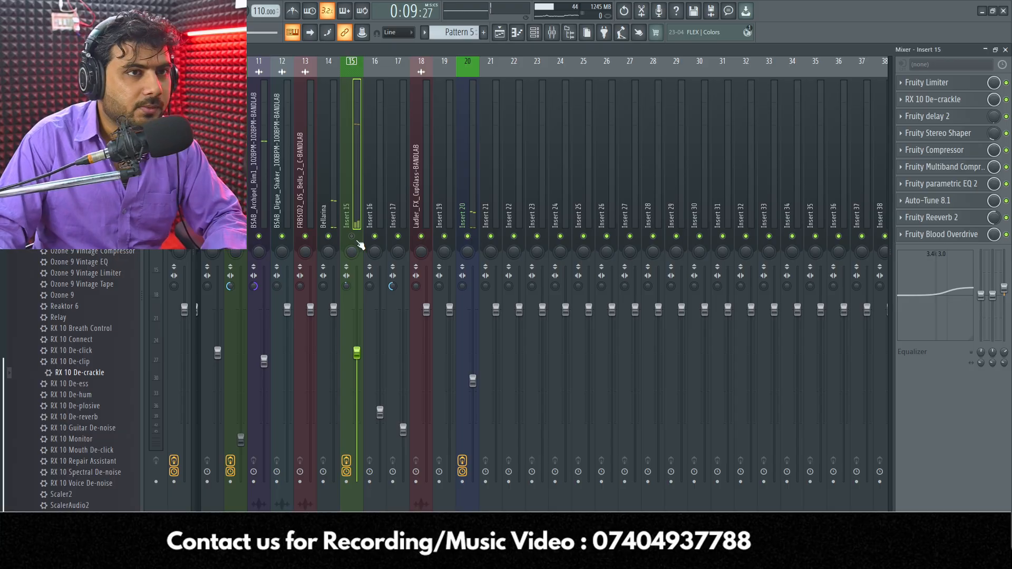
left_click(985, 50)
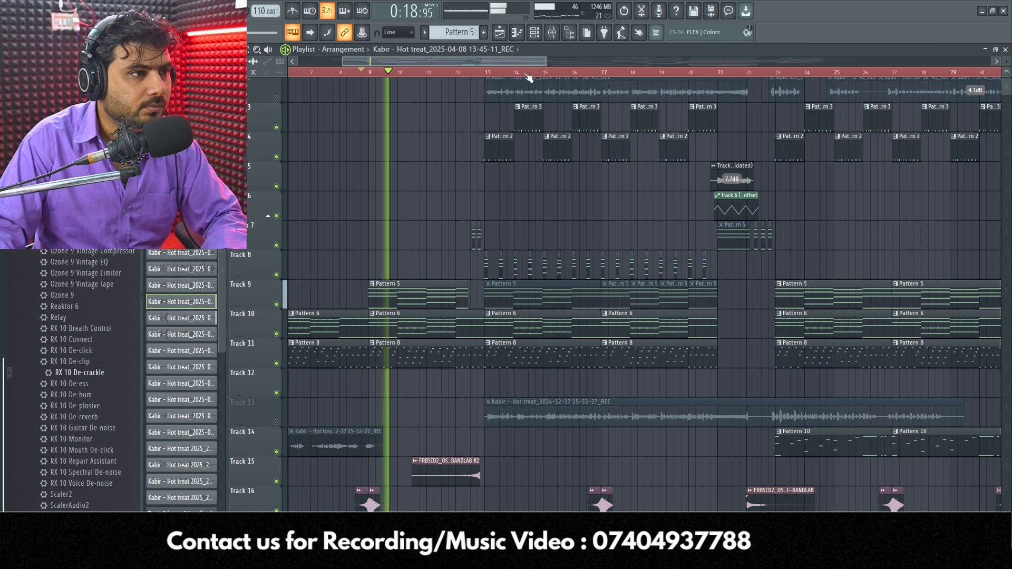
- Listen to the song from just before bar 9 into the section after bar 13, and stop playback
left_click_drag(533, 58, 512, 58)
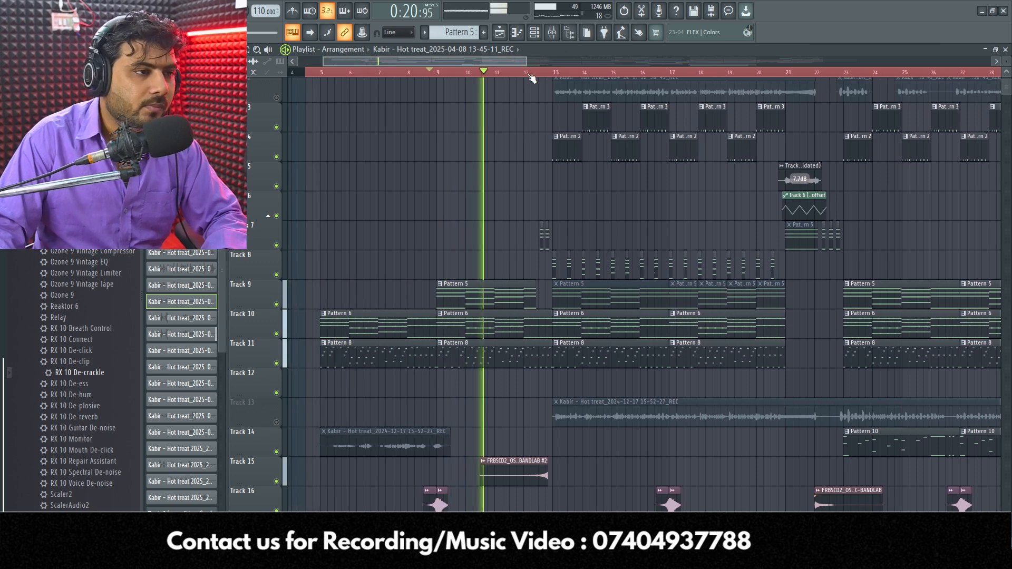
scroll(531, 78, "down", 2)
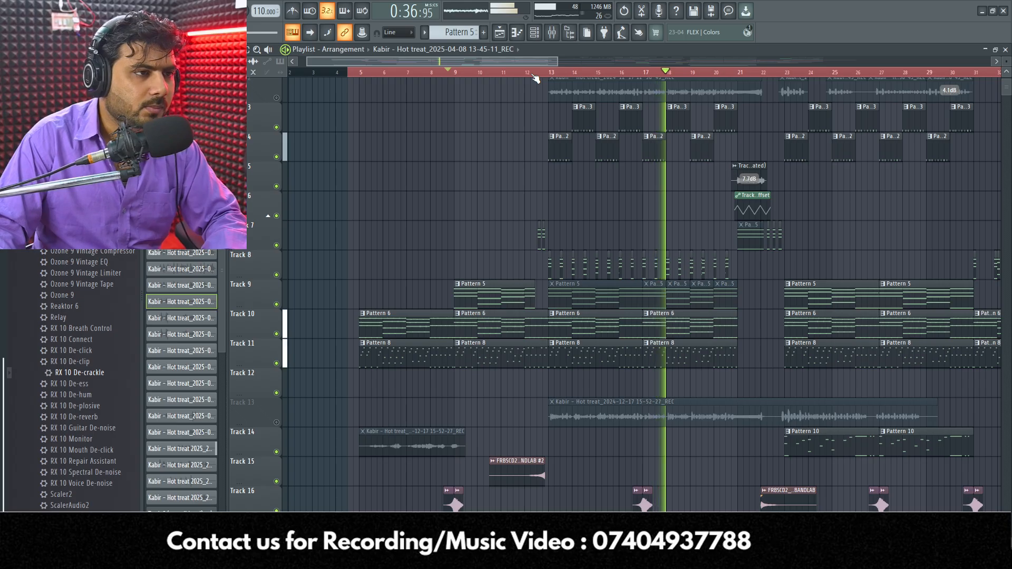
key("space")
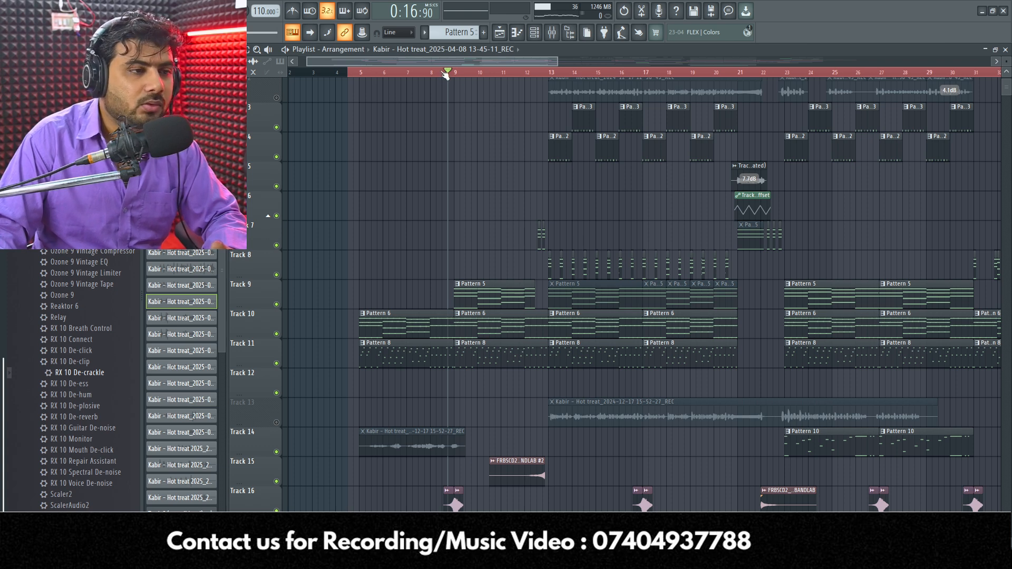
- Examine the arrangement's track layout from the intro at bar 5 into the section starting at bar 13
scroll(446, 75, "down", 3)
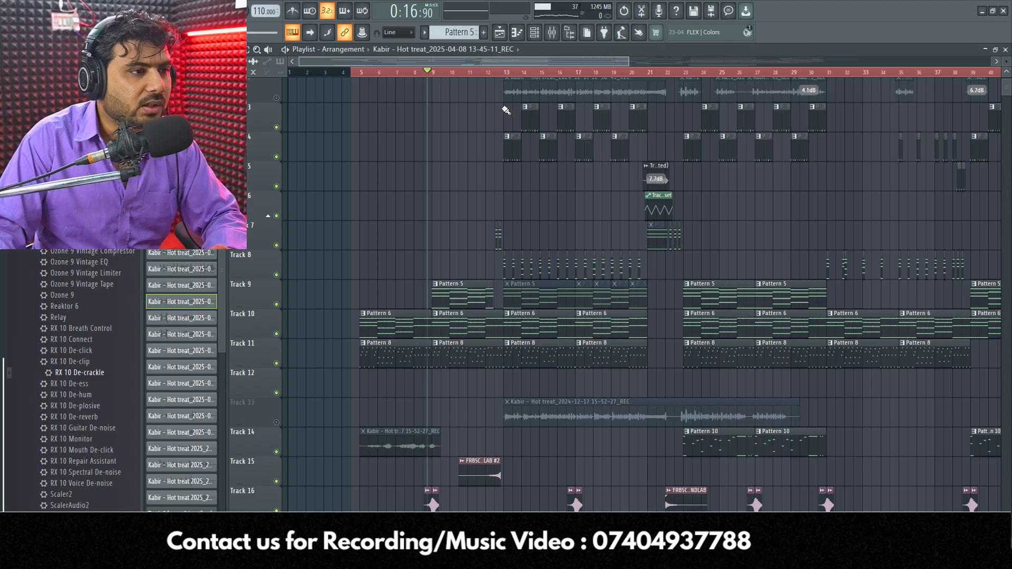
scroll(500, 79, "down", 2)
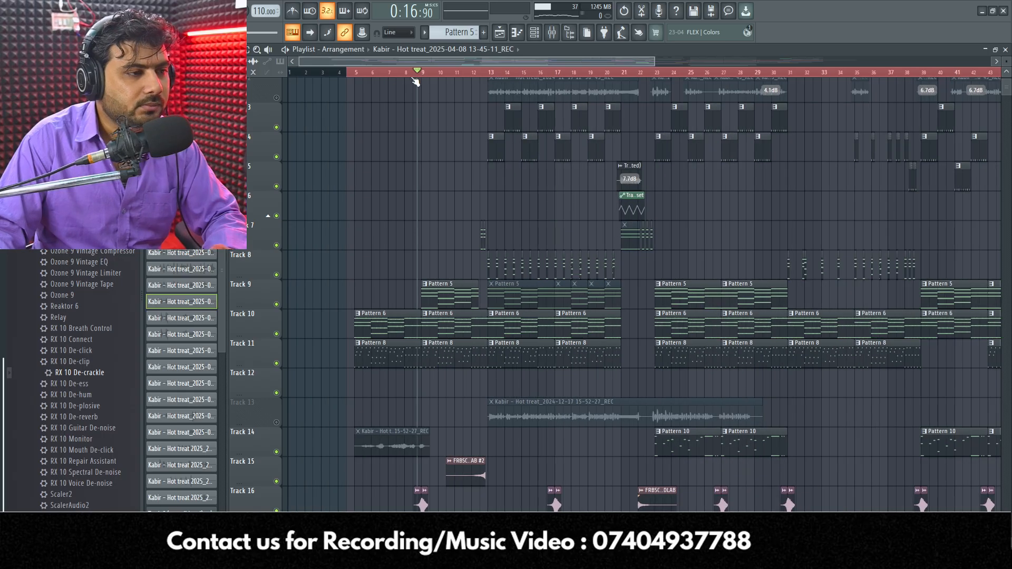
scroll(350, 74, "up", 5)
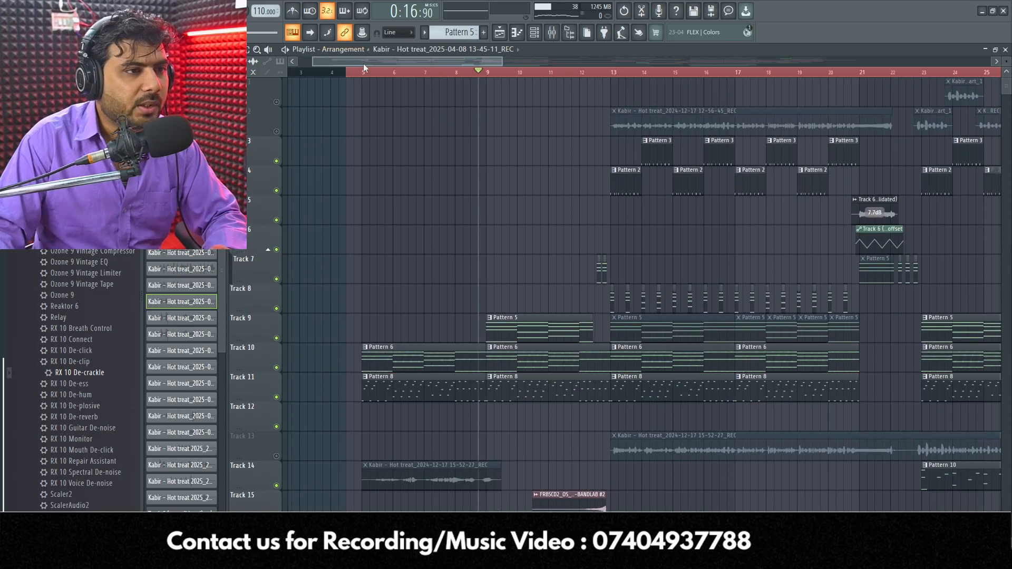
scroll(367, 74, "down", 2)
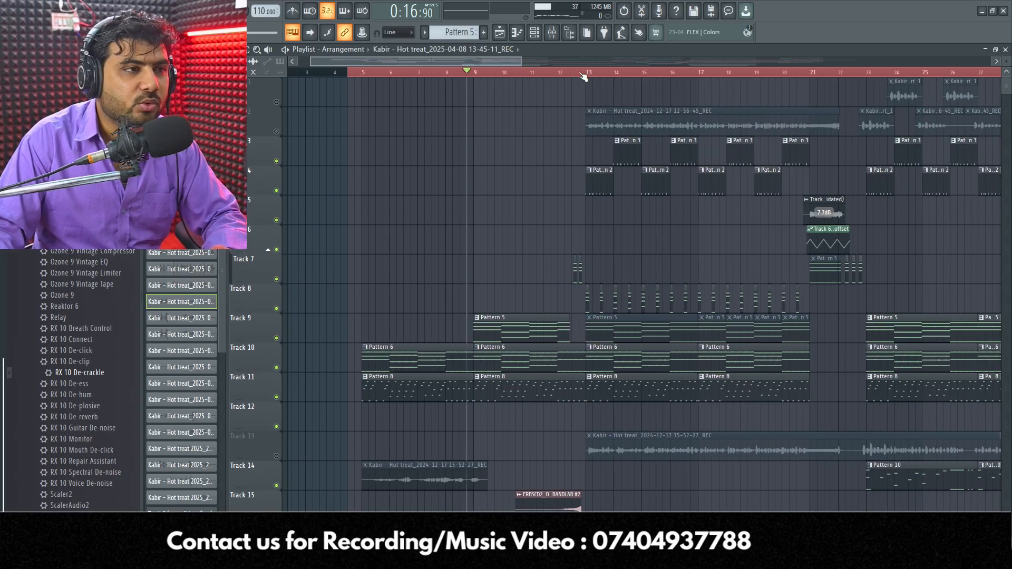
scroll(583, 76, "up", 4)
scroll(582, 78, "down", 4)
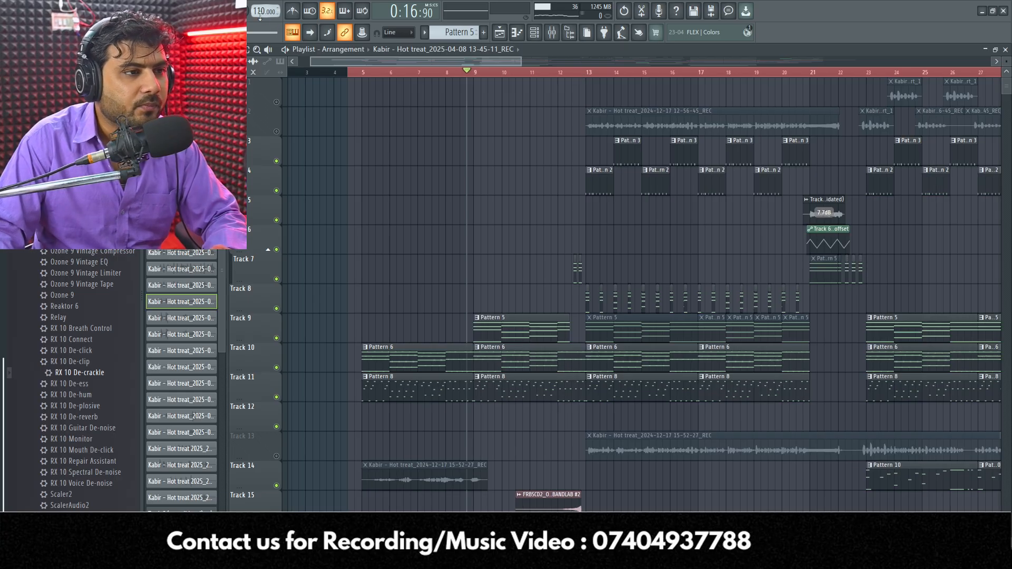
scroll(593, 74, "up", 6)
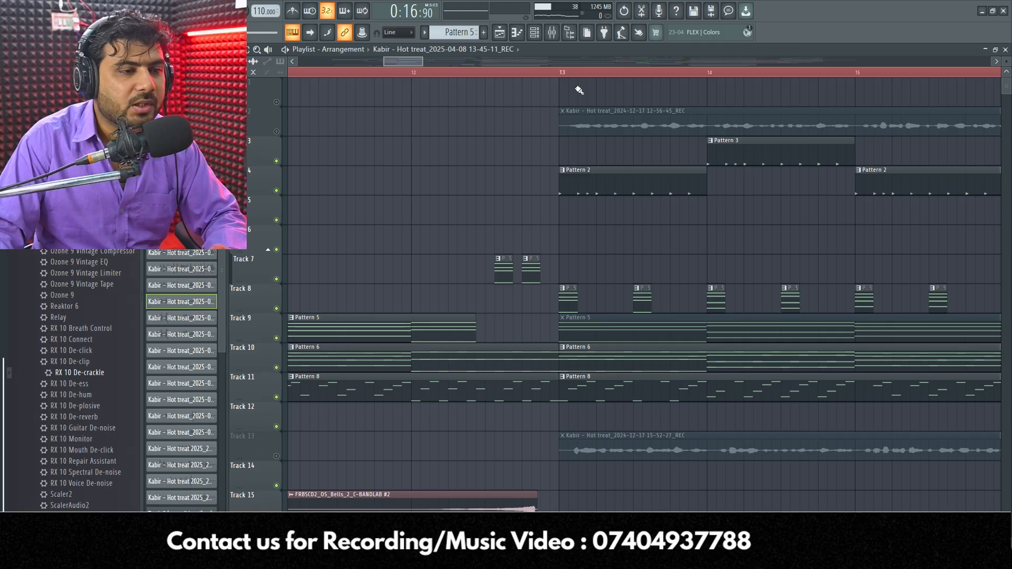
scroll(572, 79, "down", 5)
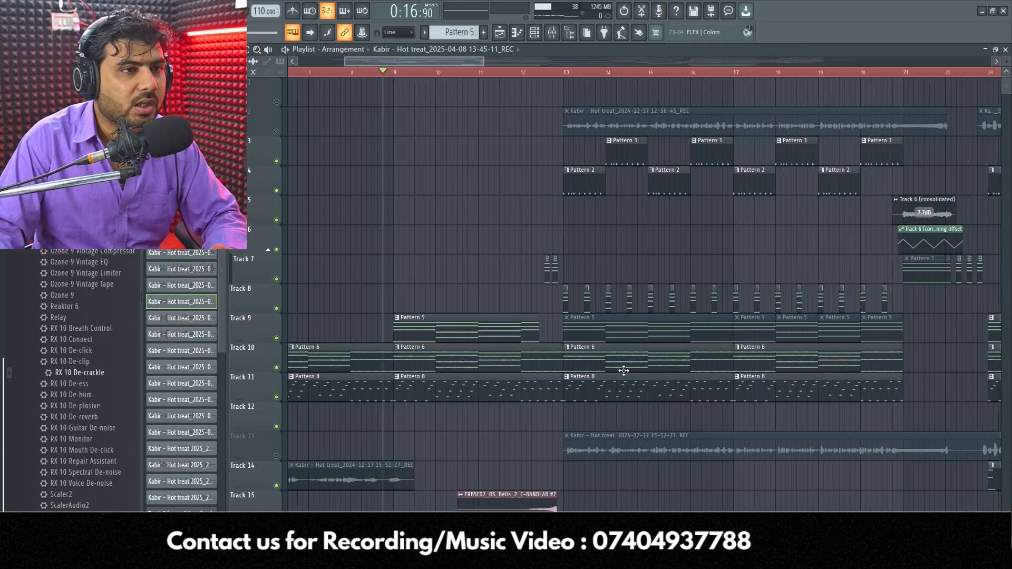
- Inspect the 808 Kick chord notes of Pattern 6 in the piano roll, reopening them from the channel rack
double_click(655, 365)
scroll(568, 91, "down", 3)
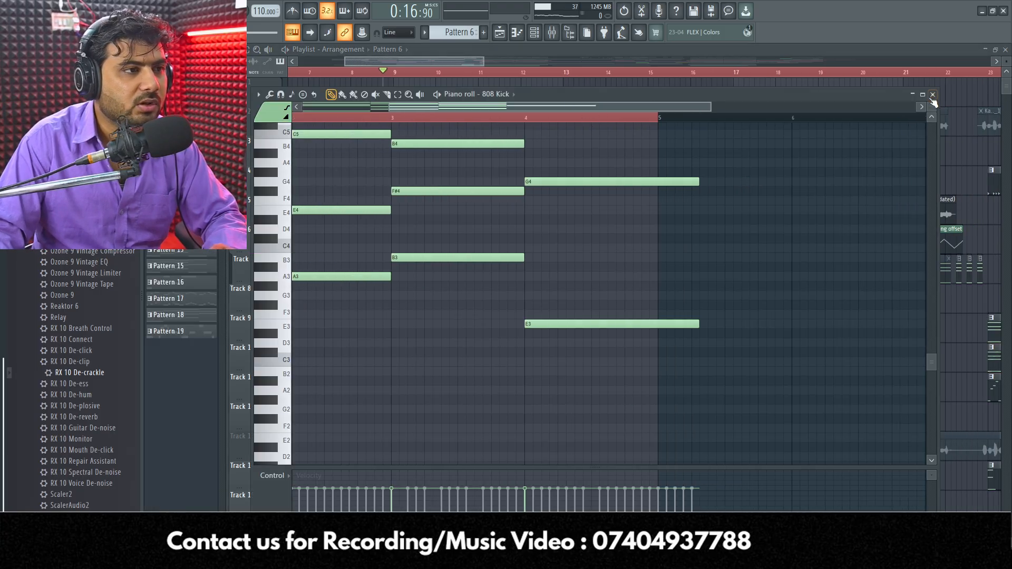
left_click(932, 99)
left_click(534, 32)
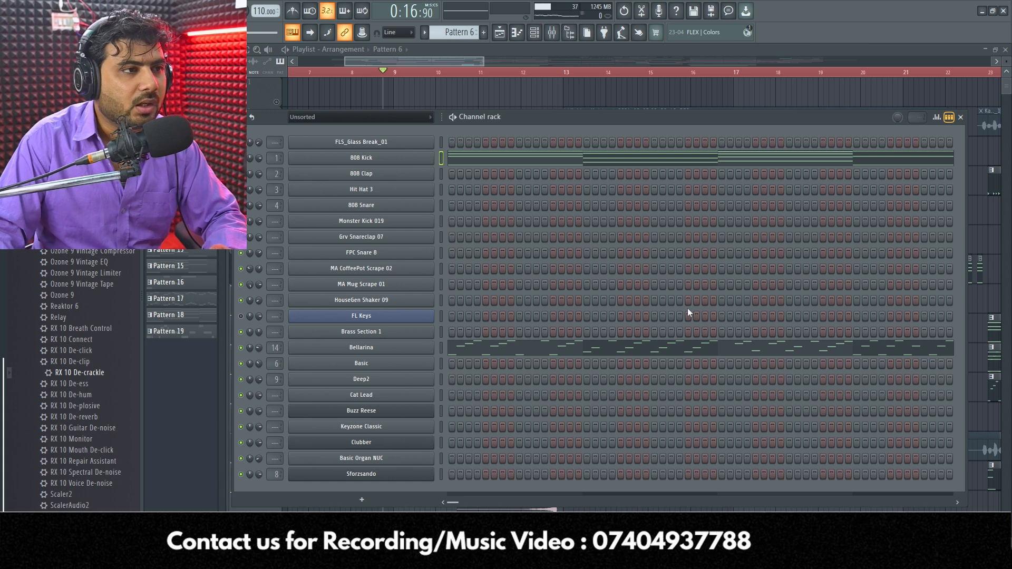
left_click(453, 158)
scroll(593, 295, "up", 3)
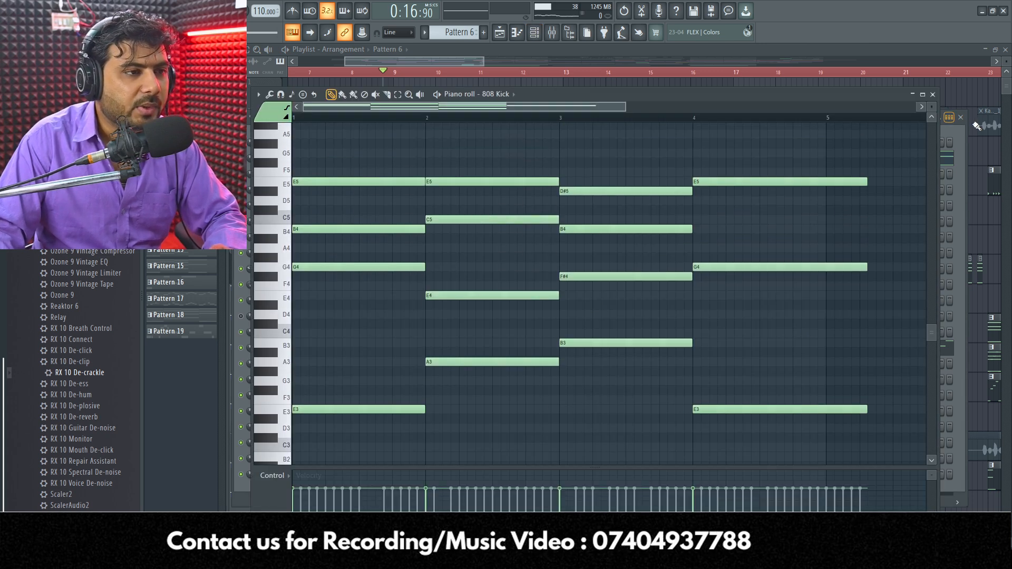
left_click(933, 95)
- Play Pattern 6 with its Bellarina notes open in the piano roll, and return to the playlist
left_click(659, 352)
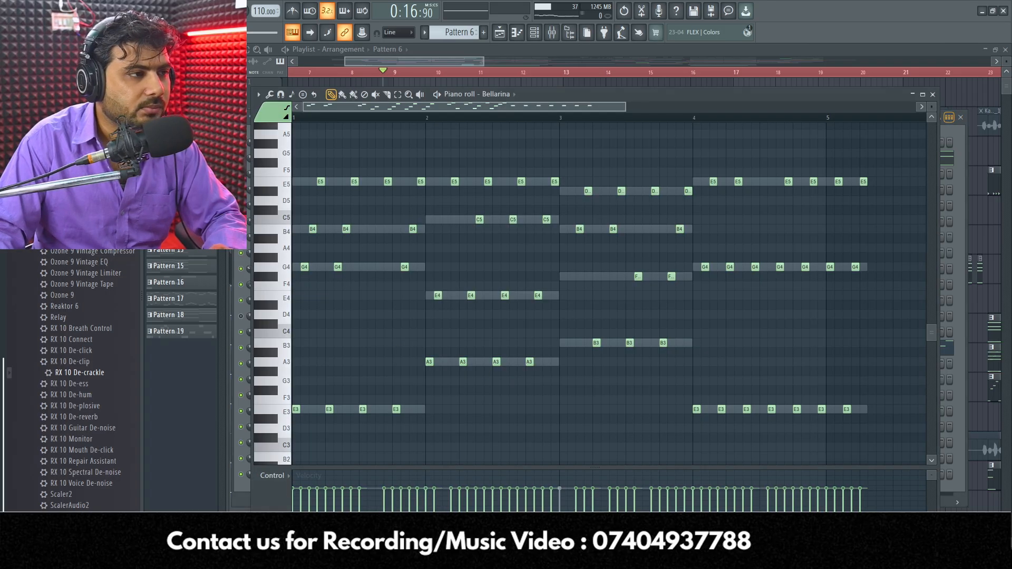
key("space")
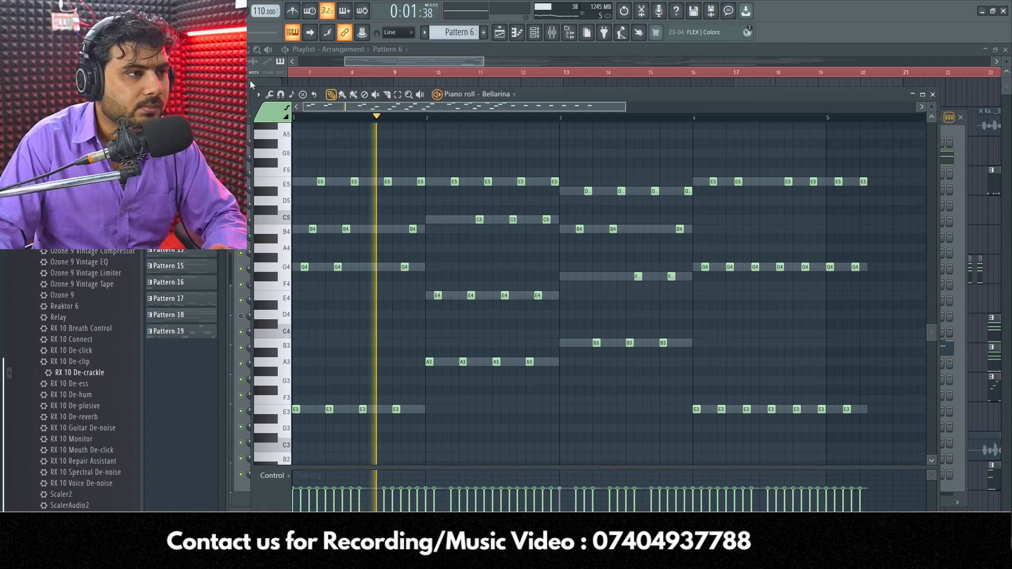
scroll(565, 120, "down", 2)
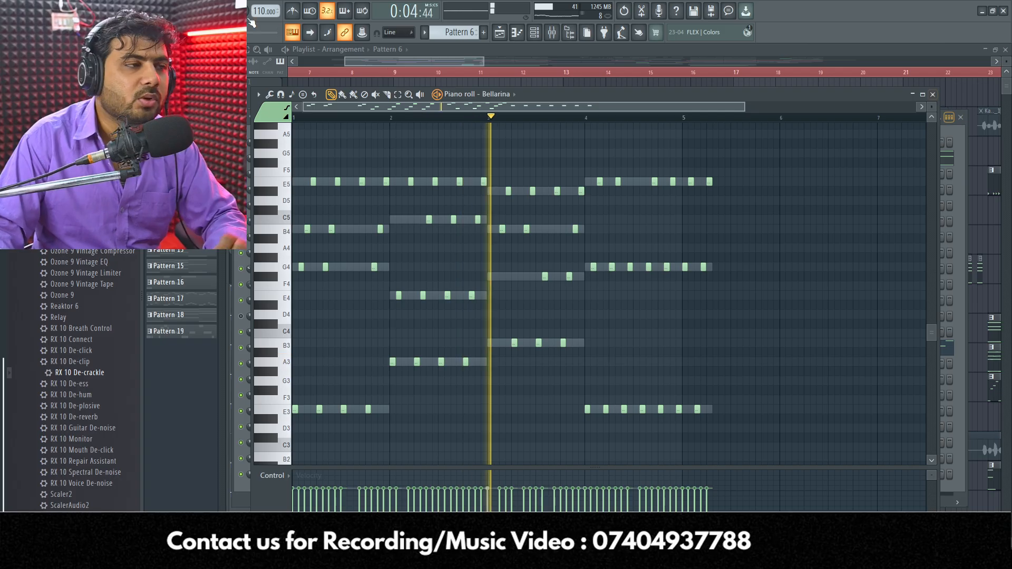
key("space")
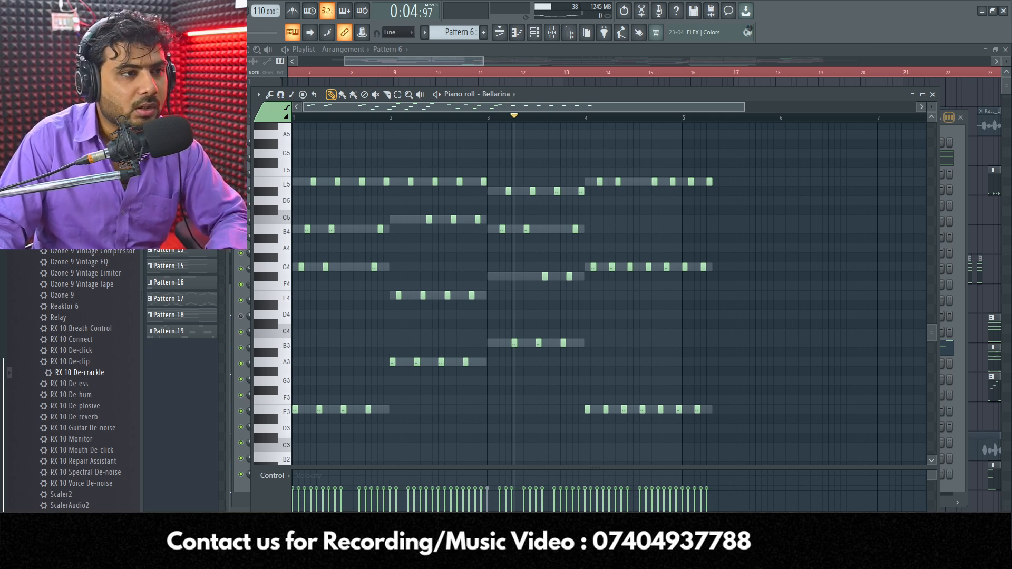
left_click(932, 95)
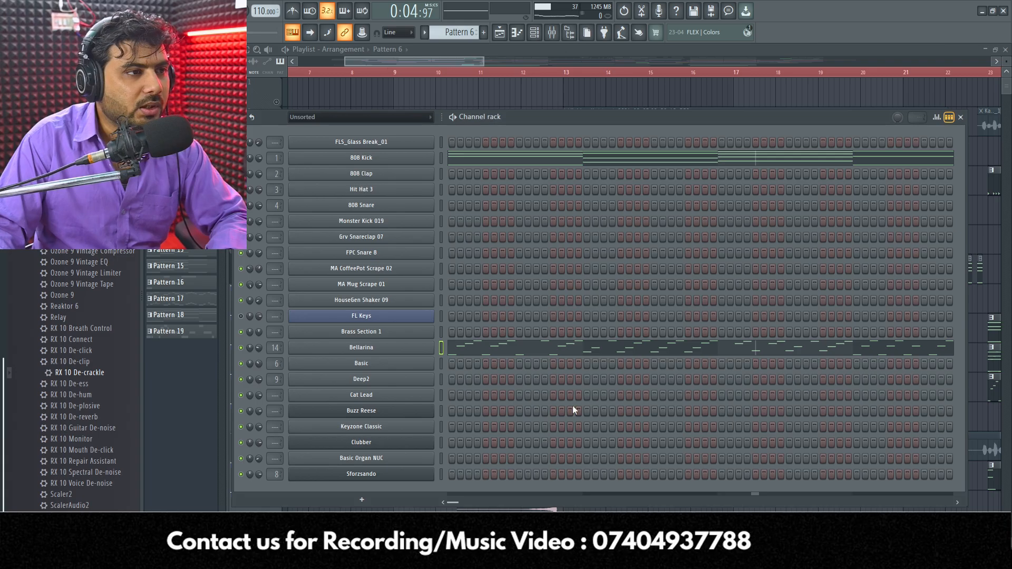
key("F6")
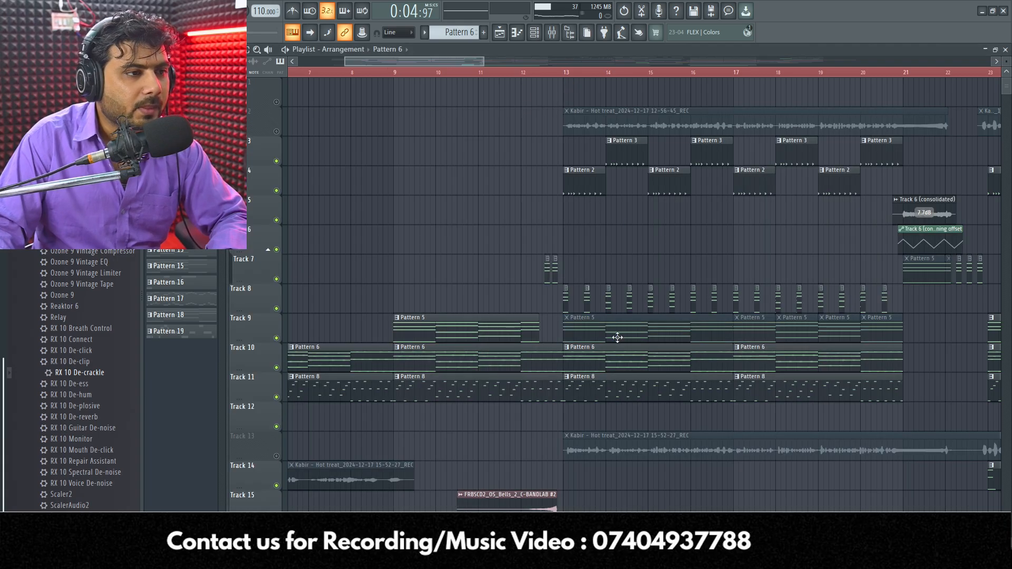
- Inspect the Basic arpeggio notes of Pattern 8 on Track 11 during playback, and close the piano roll
double_click(605, 385)
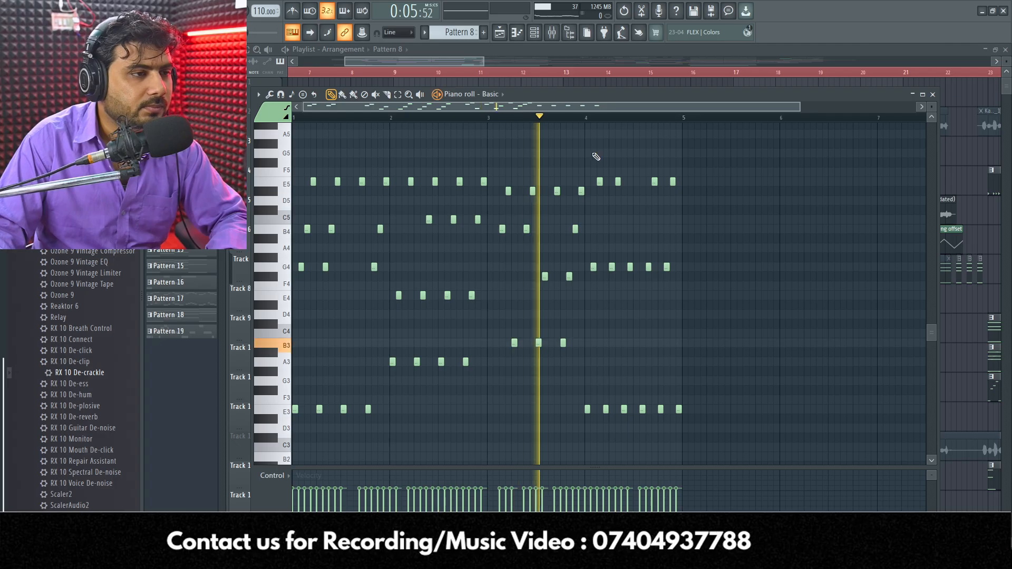
scroll(624, 120, "down", 1)
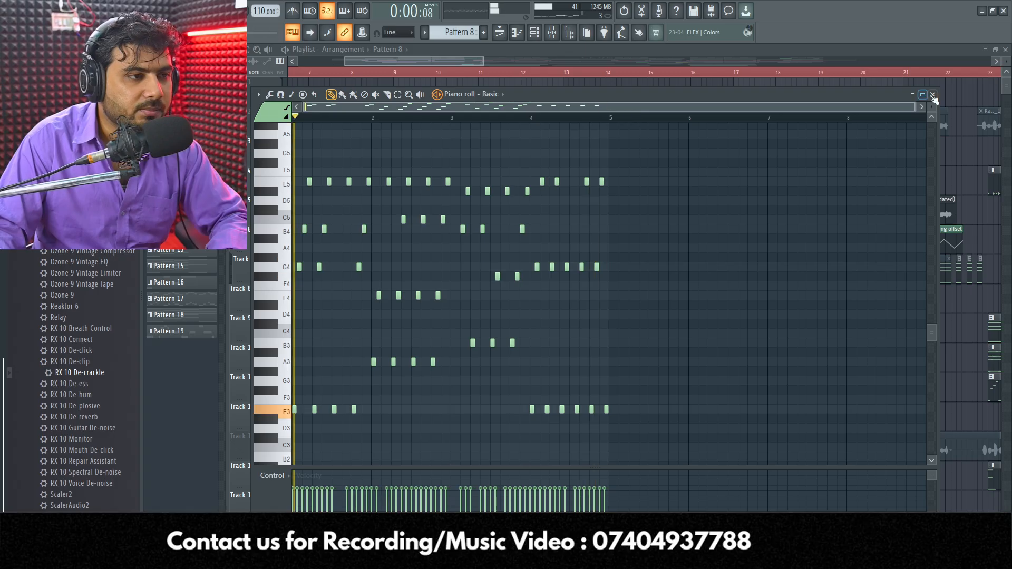
left_click(933, 94)
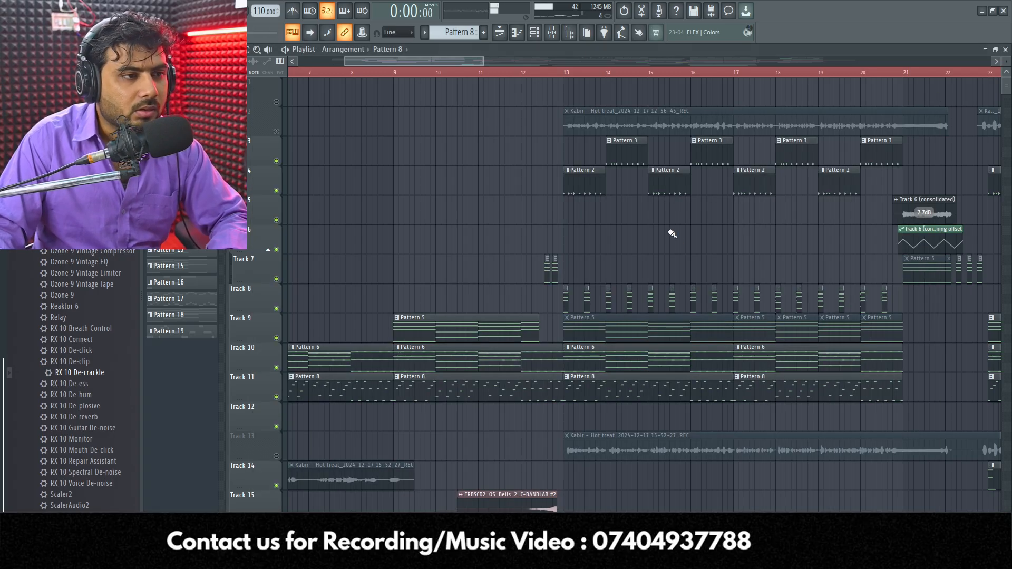
- Inspect the FL Keys chord notes of the Pattern 5 clip at bar 9, and close the piano roll
scroll(580, 72, "up", 4)
scroll(662, 330, "down", 3)
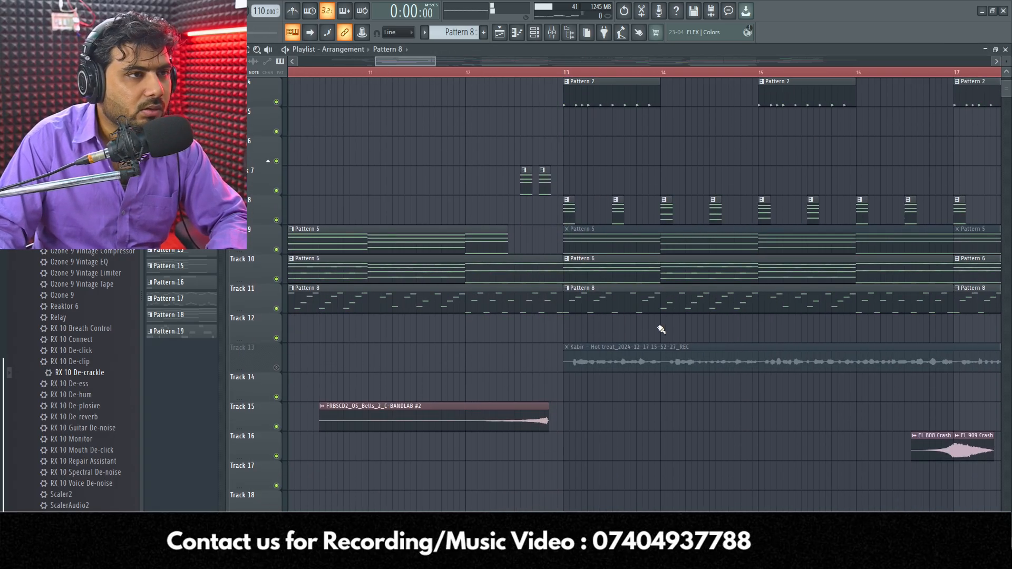
scroll(676, 80, "down", 3)
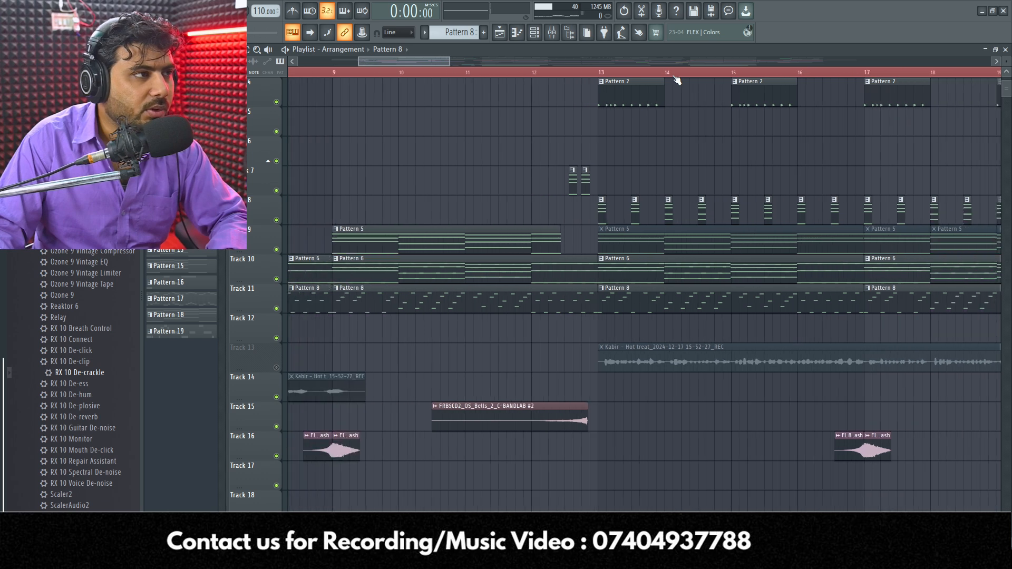
double_click(430, 243)
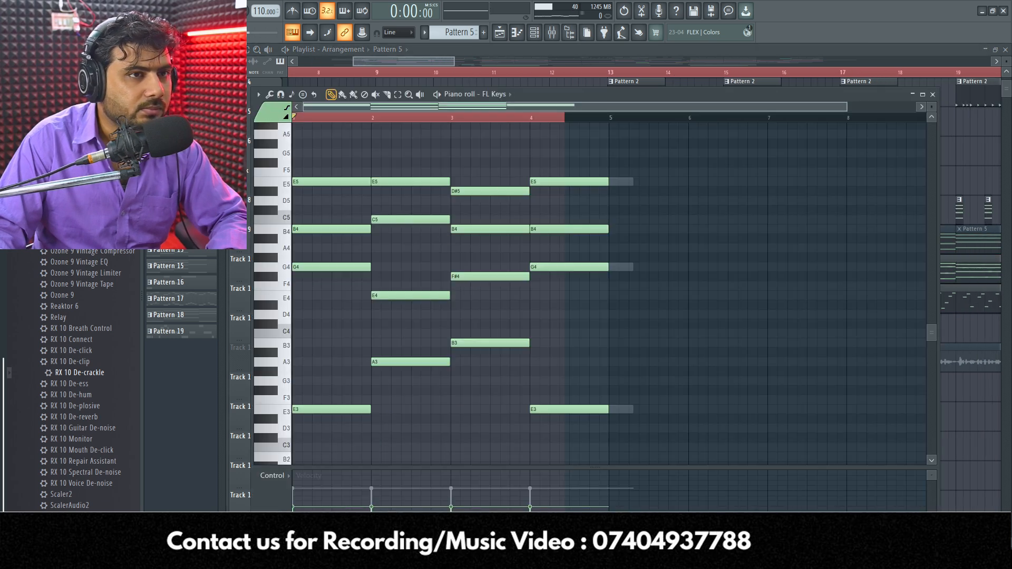
left_click(933, 94)
- Inspect the Brass Section 1 notes of Pattern 5 from the channel rack, and close the piano roll
left_click(538, 35)
left_click(600, 333)
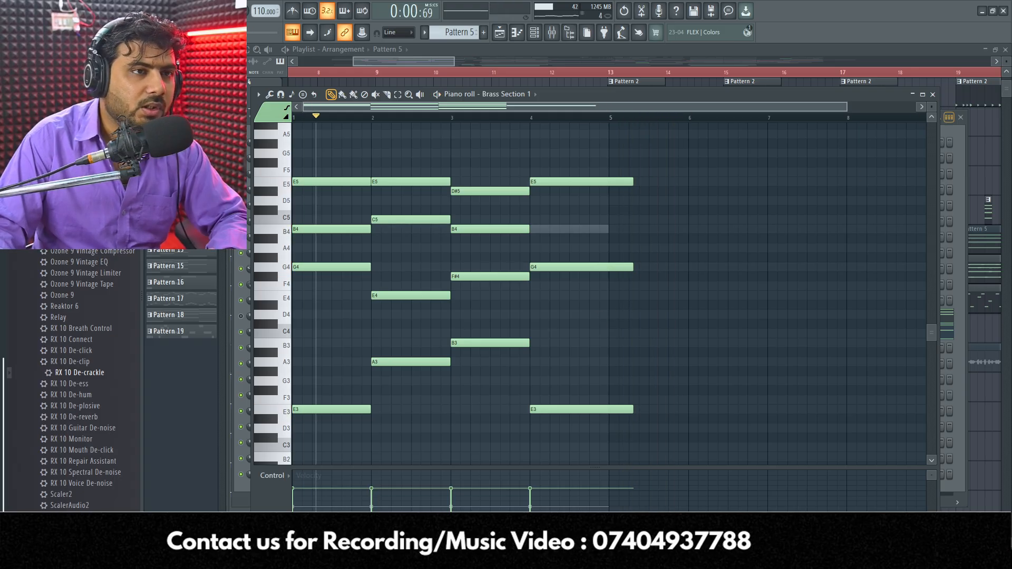
left_click(932, 96)
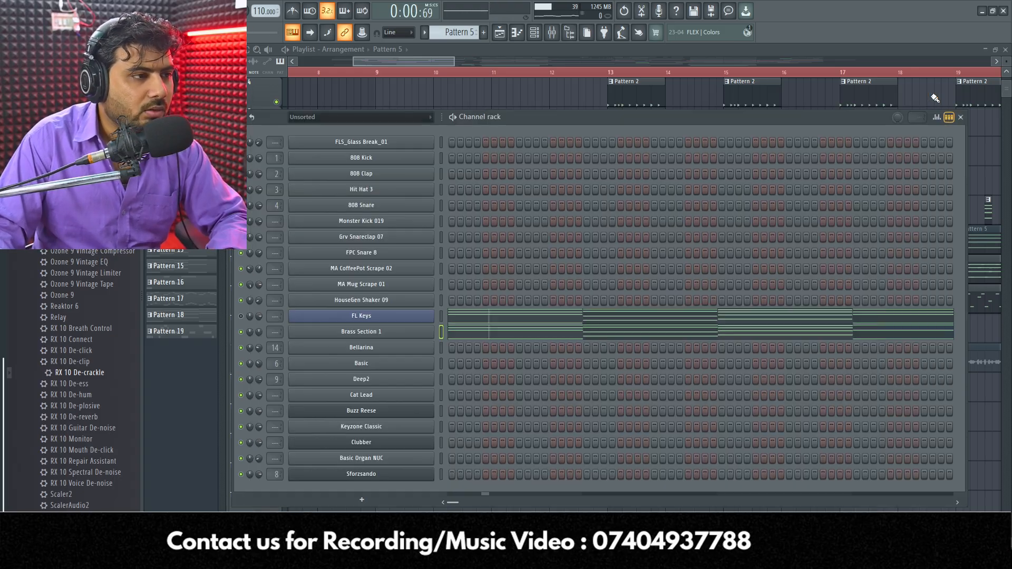
- Check the FLEX preset used by the Brass Section 1 channel, and return to the playlist overview
left_click(398, 334)
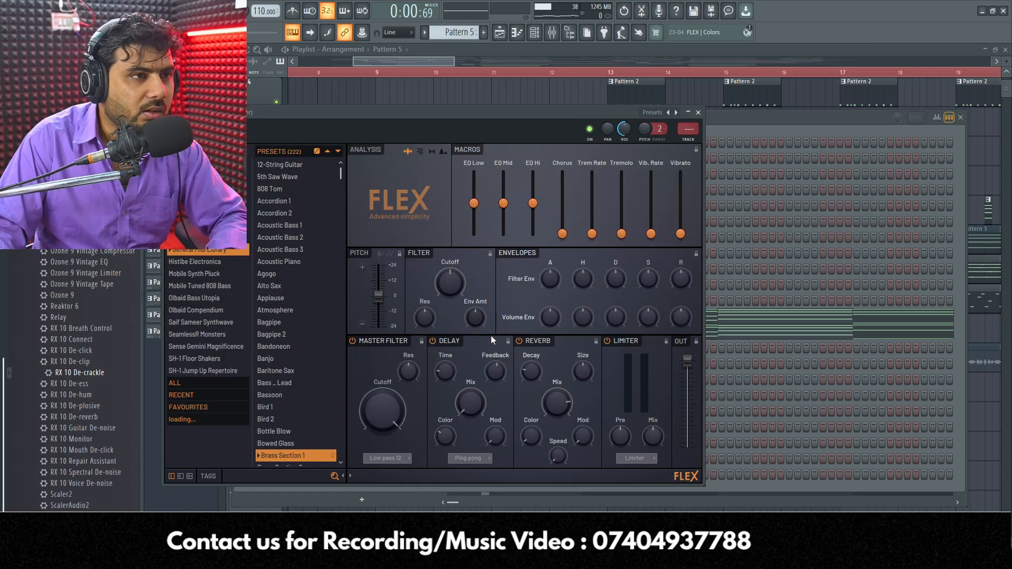
left_click(698, 112)
key("F6")
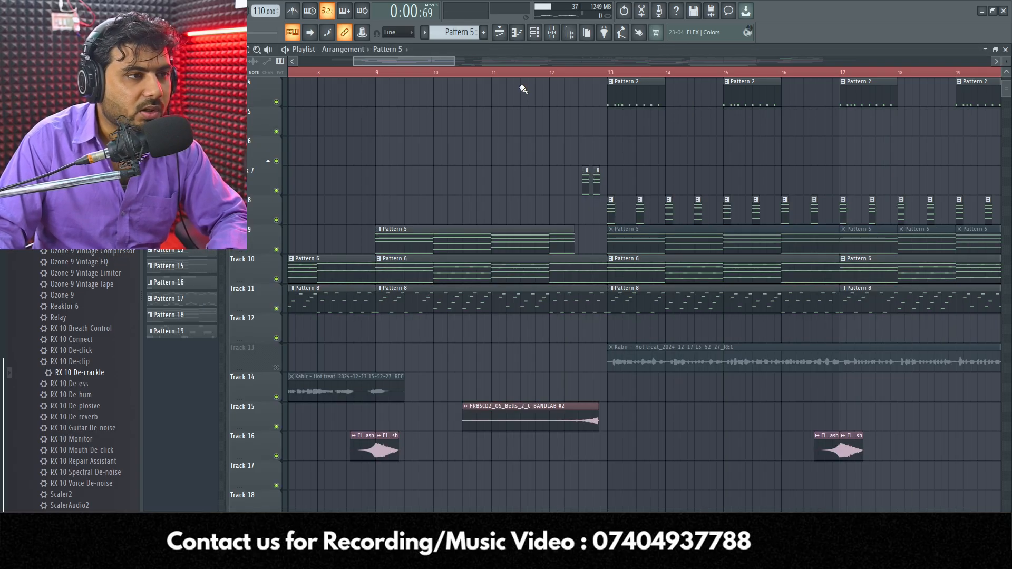
scroll(560, 74, "down", 5)
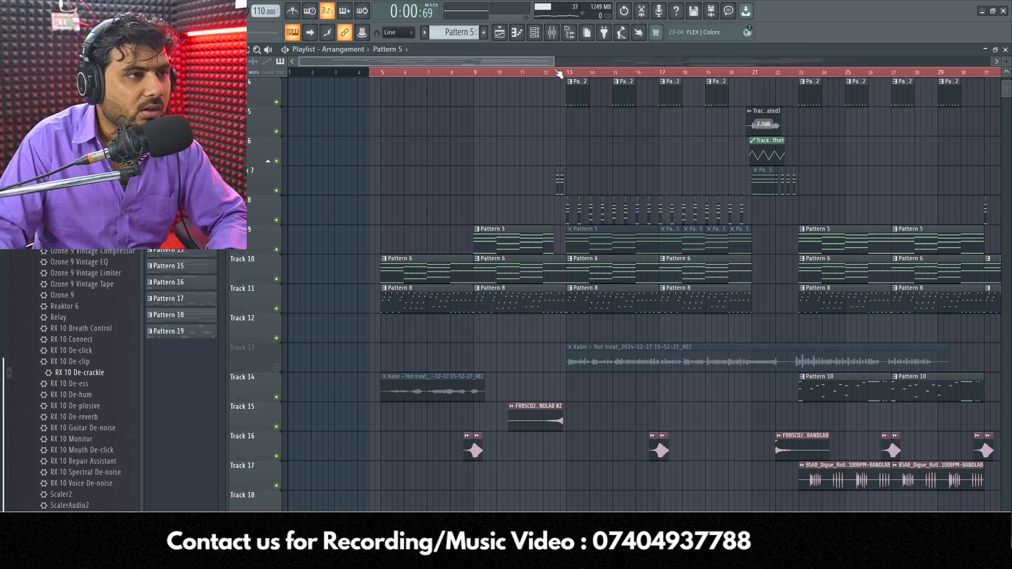
- Play the arrangement from bar 13 to hear the short chord clips on Track 8, and stop playback
scroll(563, 258, "down", 4)
scroll(576, 73, "up", 3)
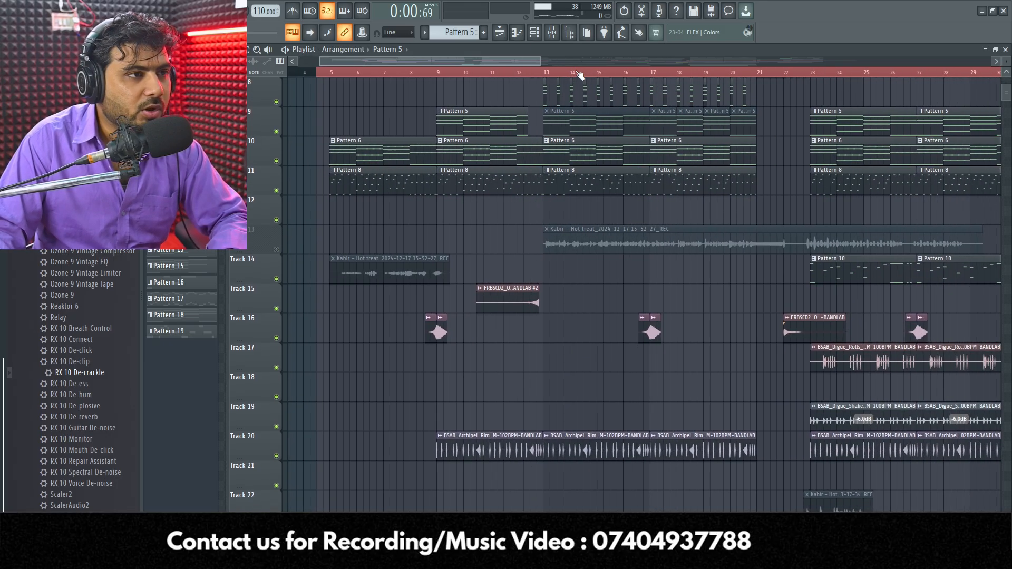
scroll(543, 221, "up", 1)
scroll(528, 80, "up", 2)
scroll(527, 79, "up", 2)
scroll(572, 228, "up", 2)
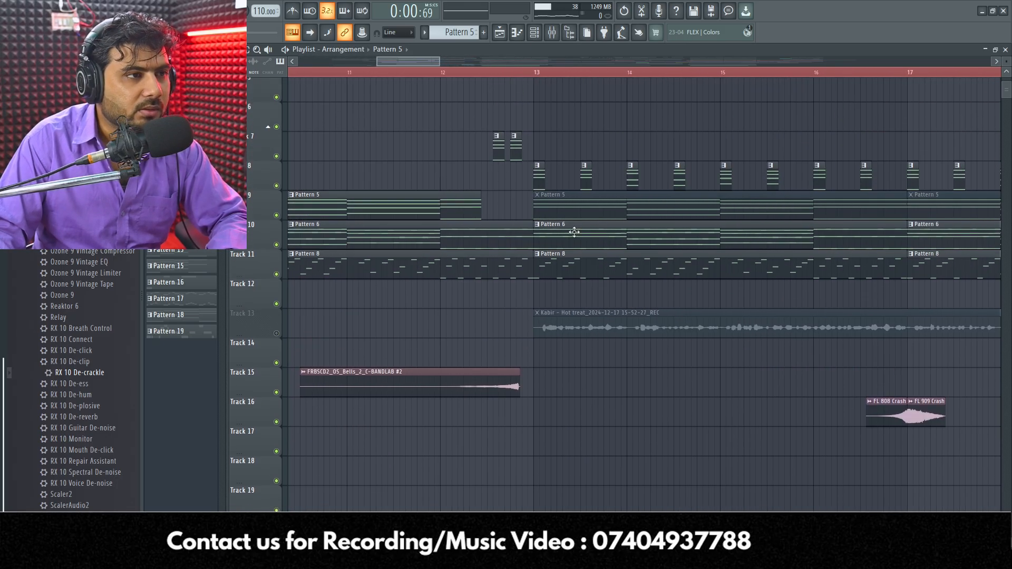
scroll(531, 75, "up", 1)
key("space")
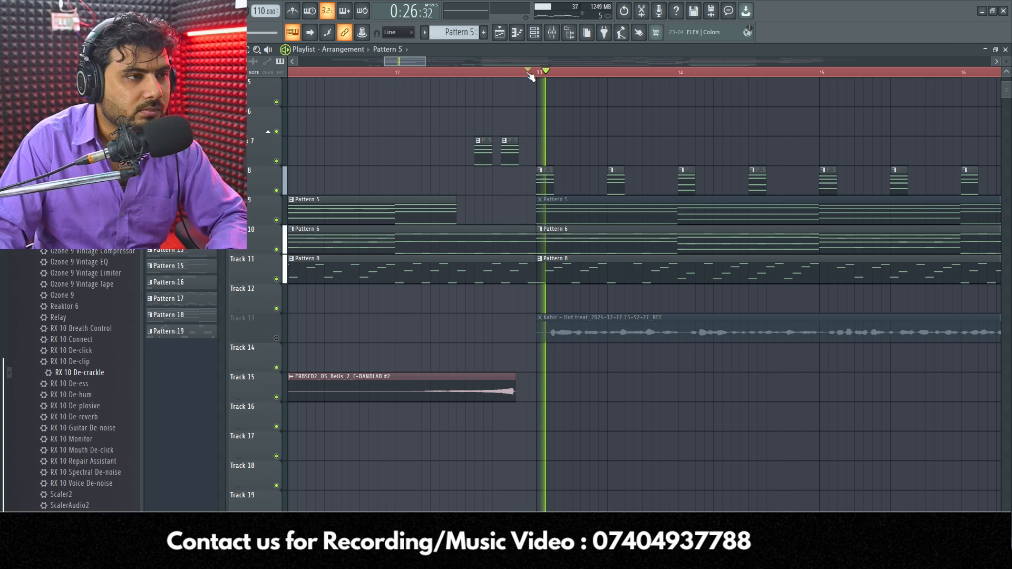
scroll(530, 75, "down", 4)
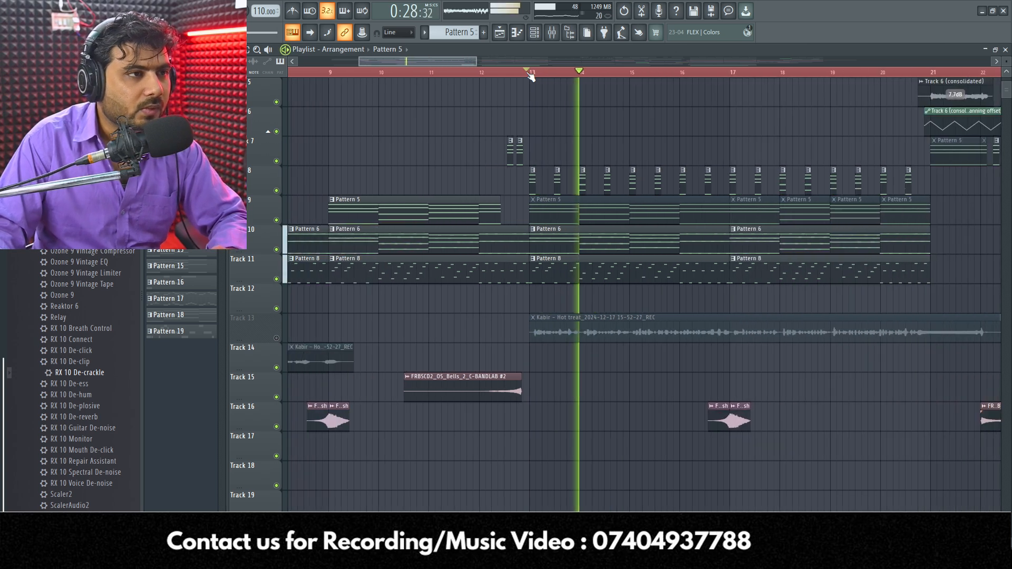
key("space")
- Open the mixer at full size to view the Master track's effect chain, and close it
left_click(553, 32)
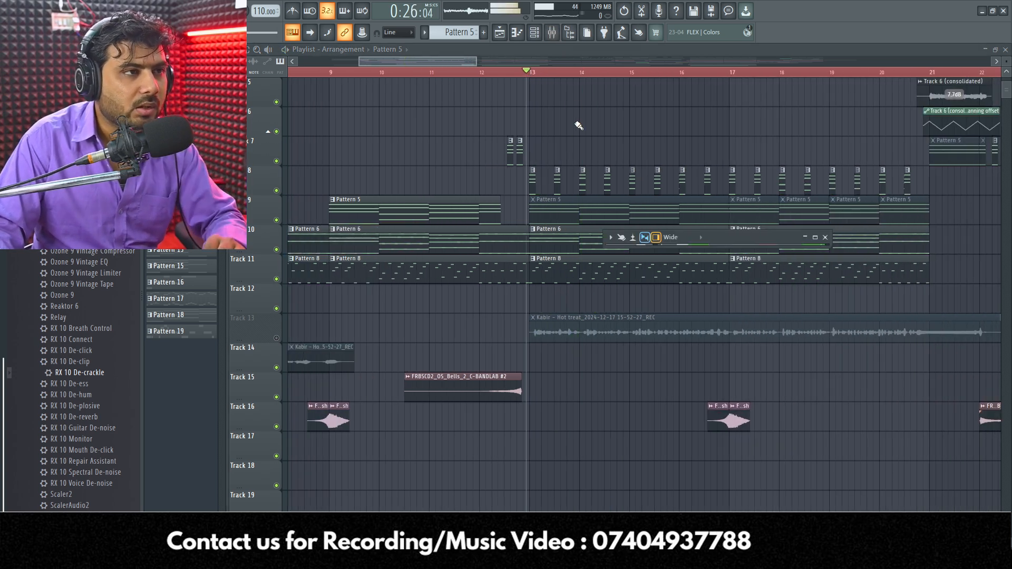
left_click(547, 33)
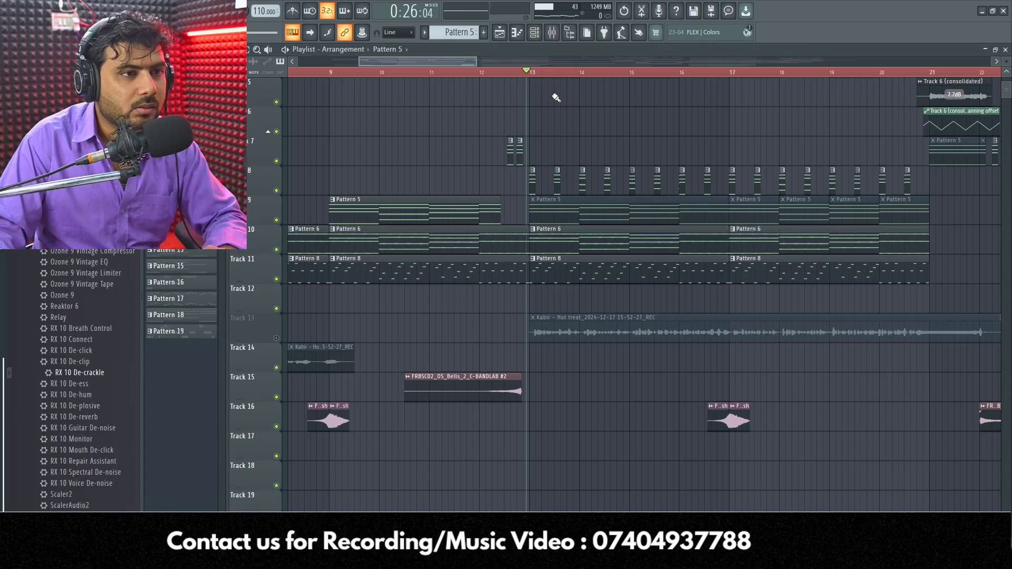
left_click(555, 34)
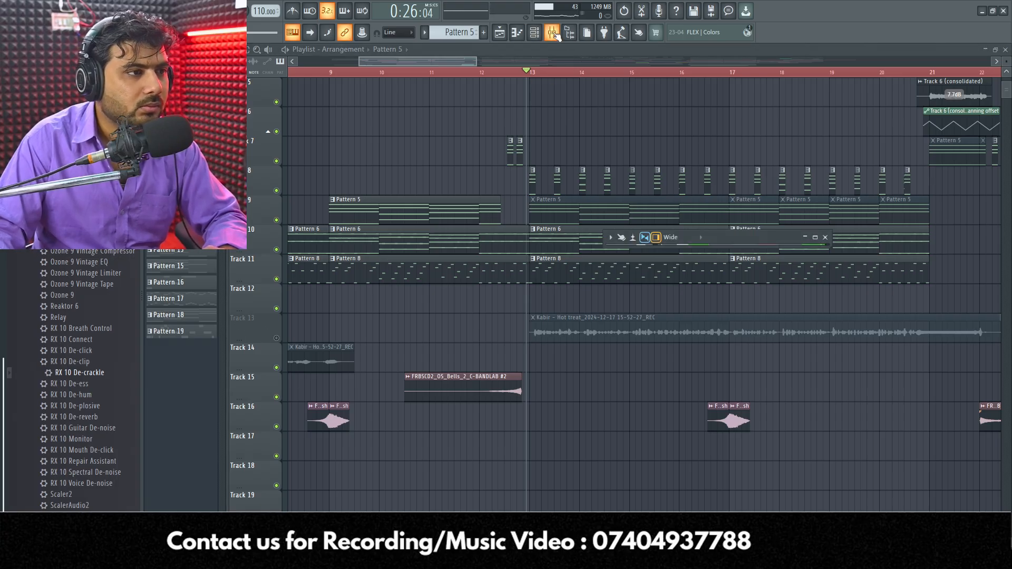
double_click(771, 238)
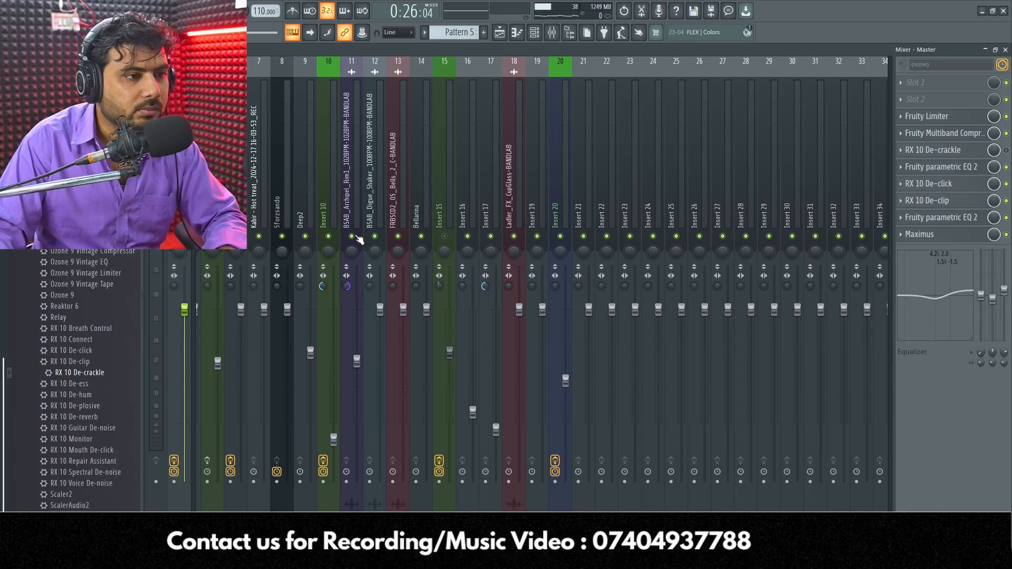
left_click(1005, 49)
- Check the vocal recording clip on Track 31 and its Insert 10 effect chain in the mixer
scroll(567, 417, "down", 10)
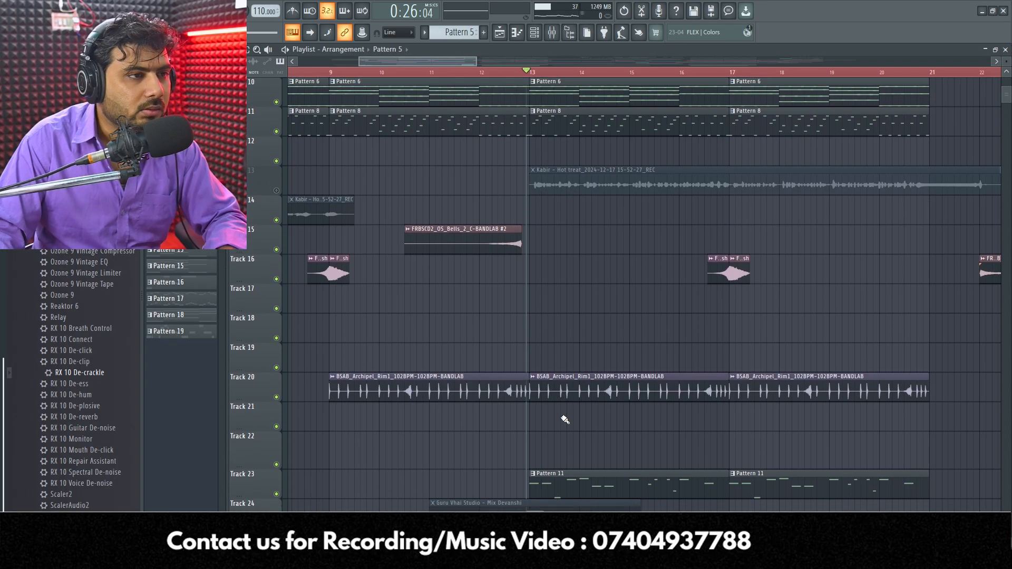
double_click(591, 222)
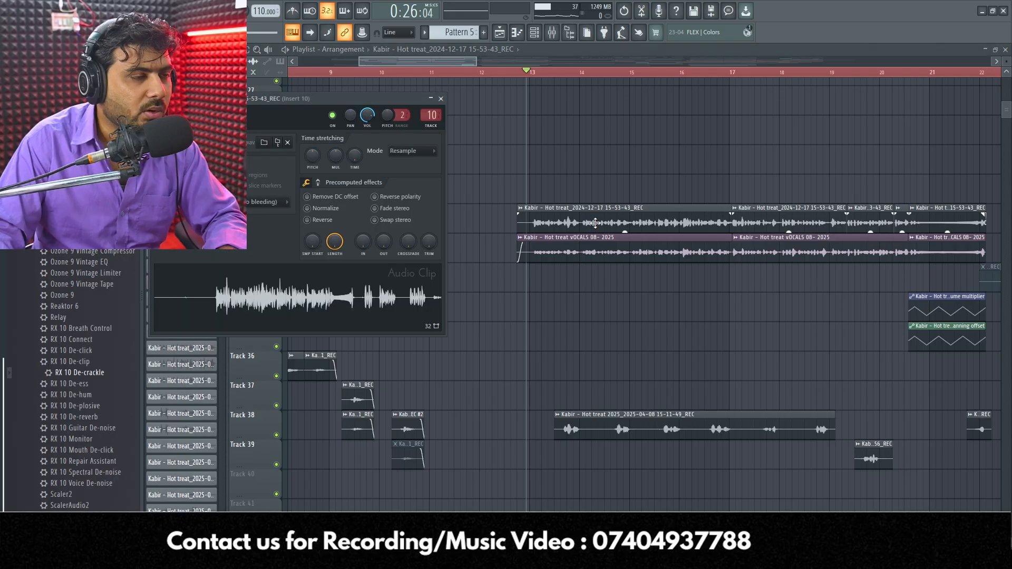
left_click(440, 98)
left_click(552, 34)
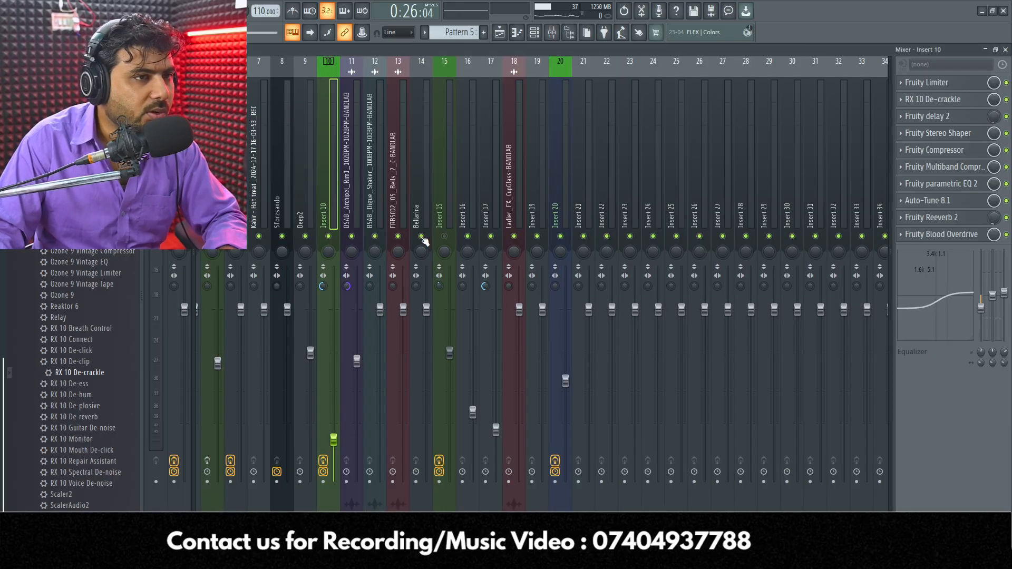
left_click(991, 50)
- Review the upper playlist tracks during playback from bar 13, close the mixer, and stop playback
scroll(663, 181, "up", 6)
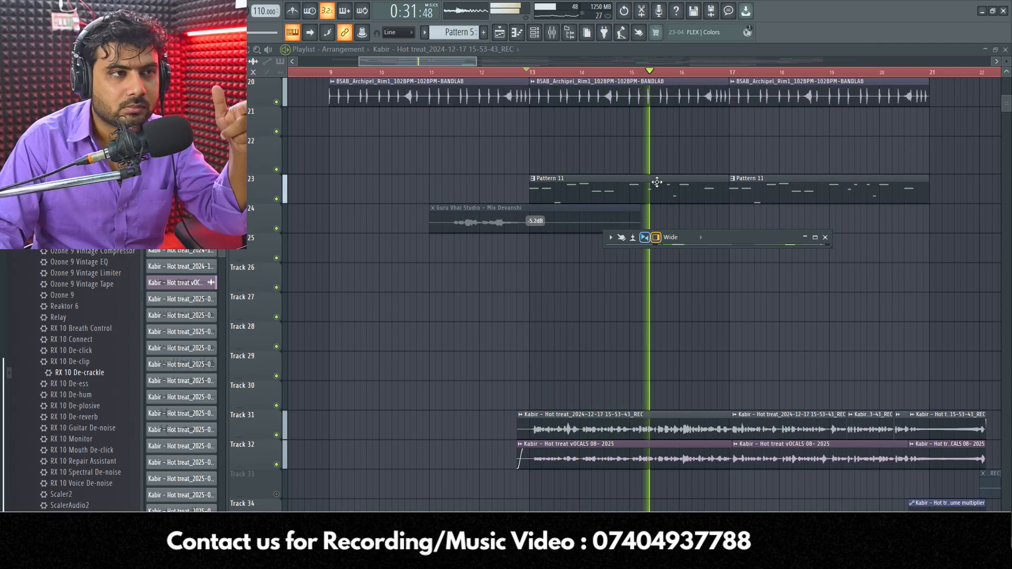
scroll(657, 182, "up", 6)
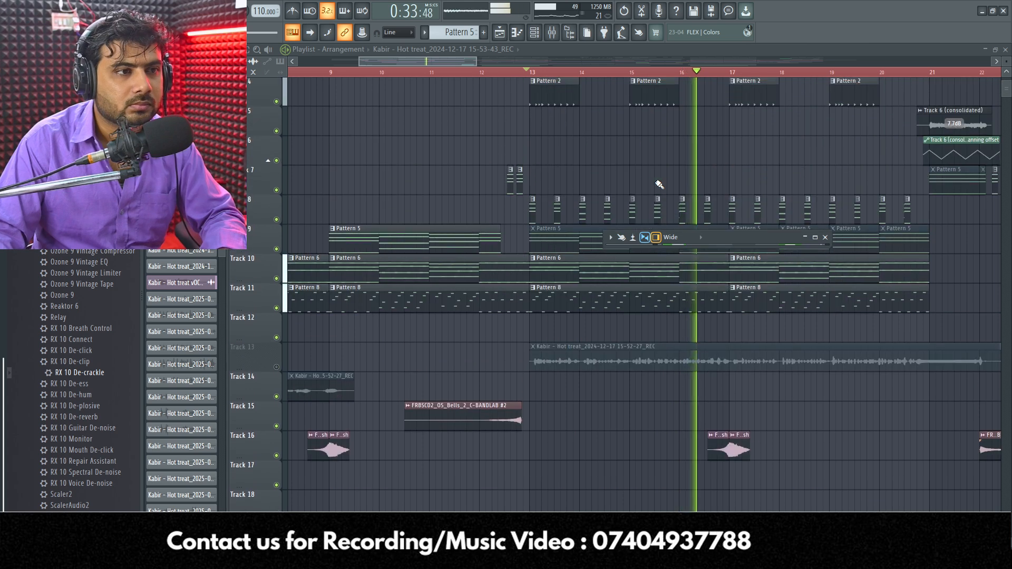
scroll(659, 185, "up", 1)
scroll(763, 80, "up", 3)
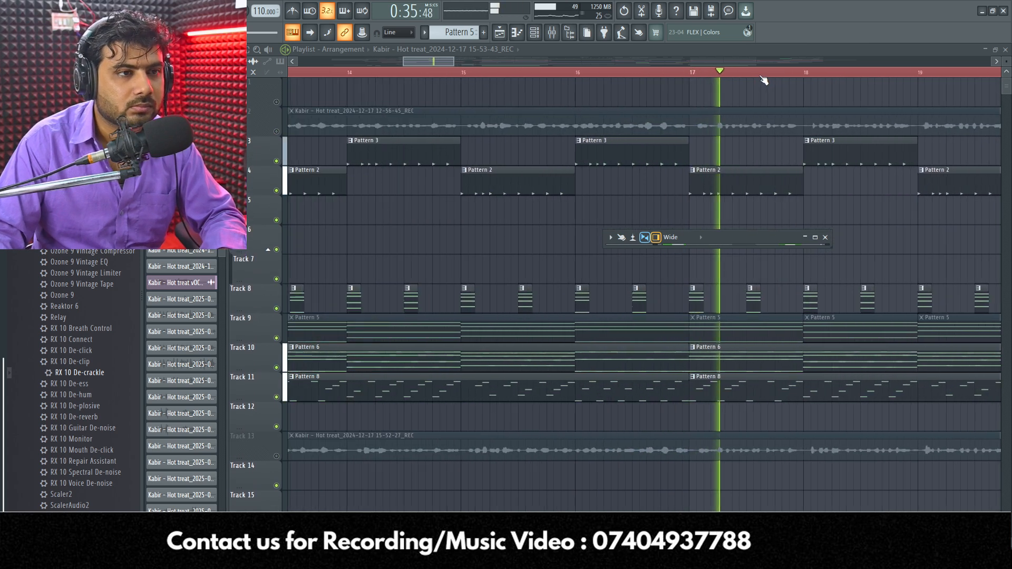
left_click(826, 238)
key("space")
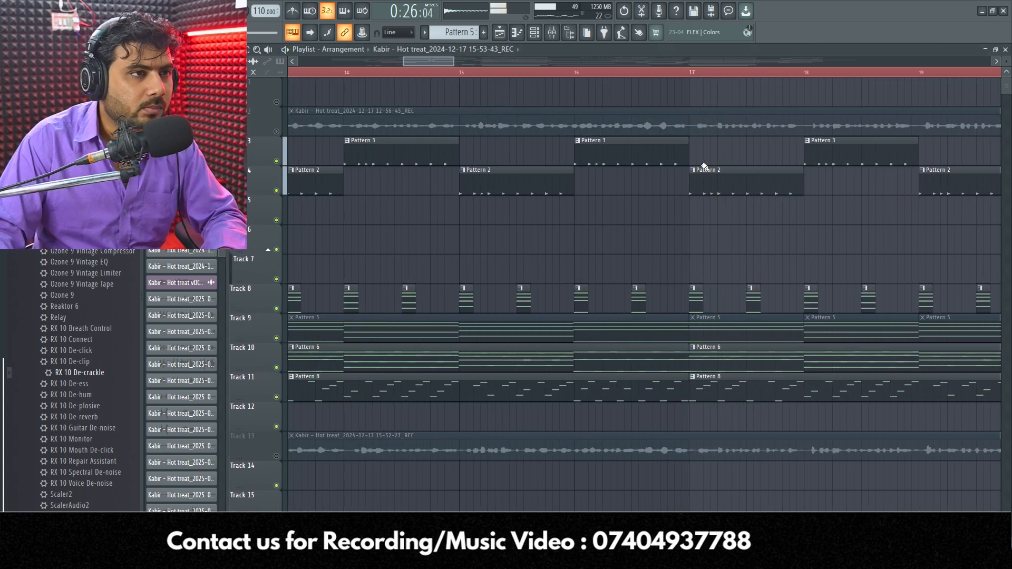
- Inspect the FLS_Glass Break_01 notes of Pattern 3 on Track 3, and close the piano roll
scroll(686, 80, "down", 5)
scroll(700, 78, "down", 3)
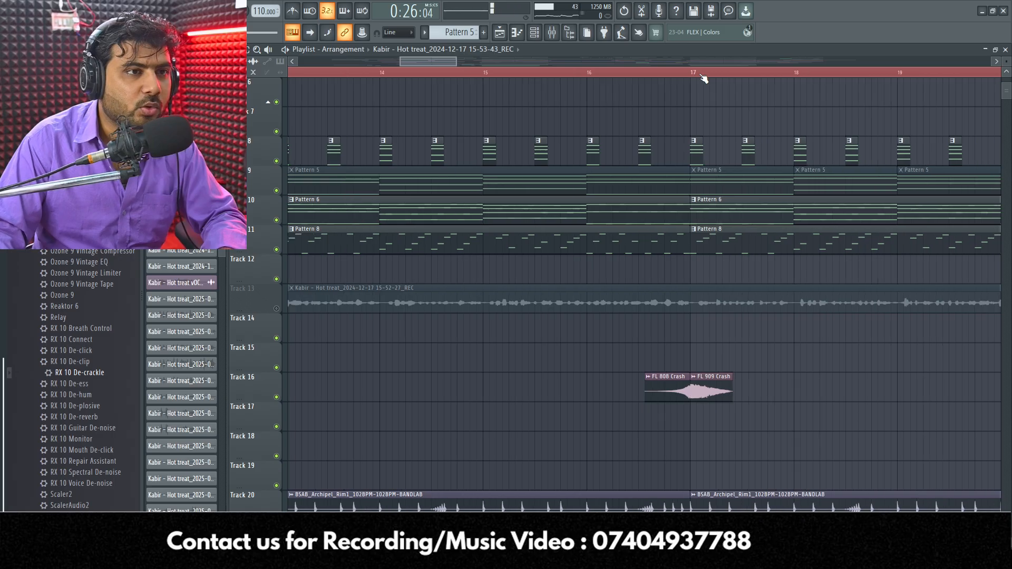
scroll(701, 78, "down", 2)
scroll(587, 160, "up", 5)
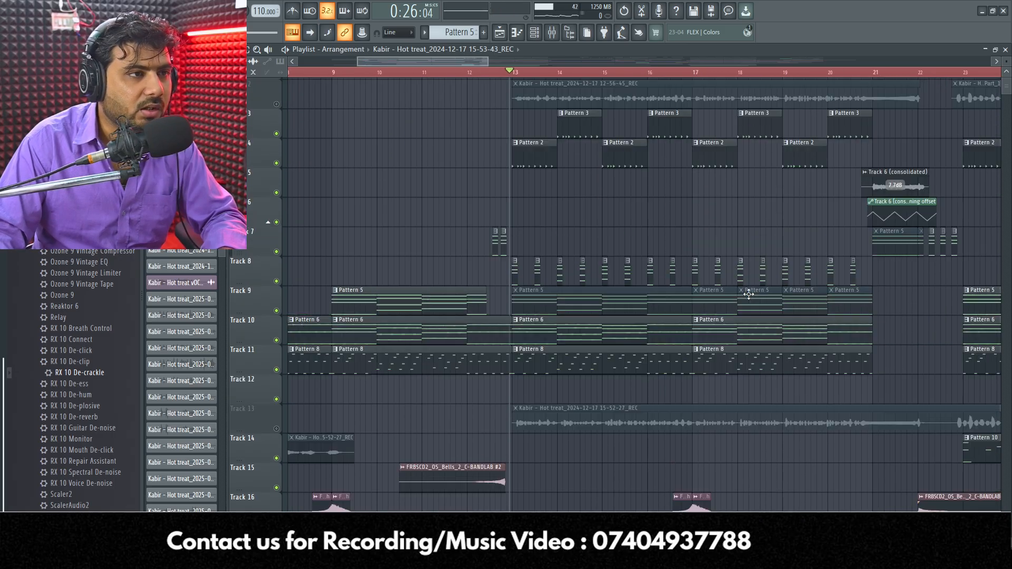
double_click(587, 160)
scroll(648, 127, "up", 2)
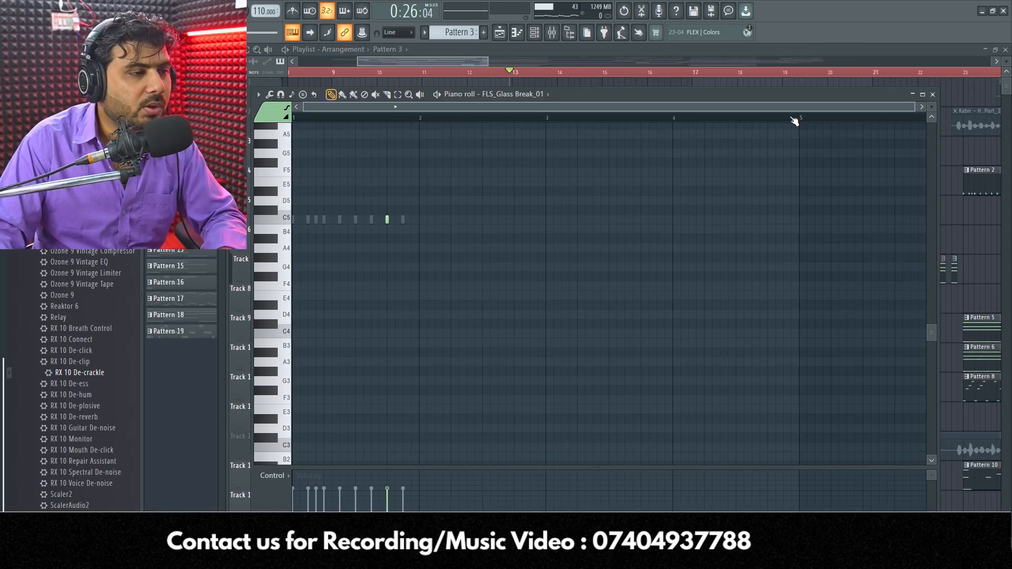
left_click(933, 95)
- Show Pattern 3's drum steps in the channel rack, audition the beat, and move the rack off the upper playlist tracks
left_click(535, 33)
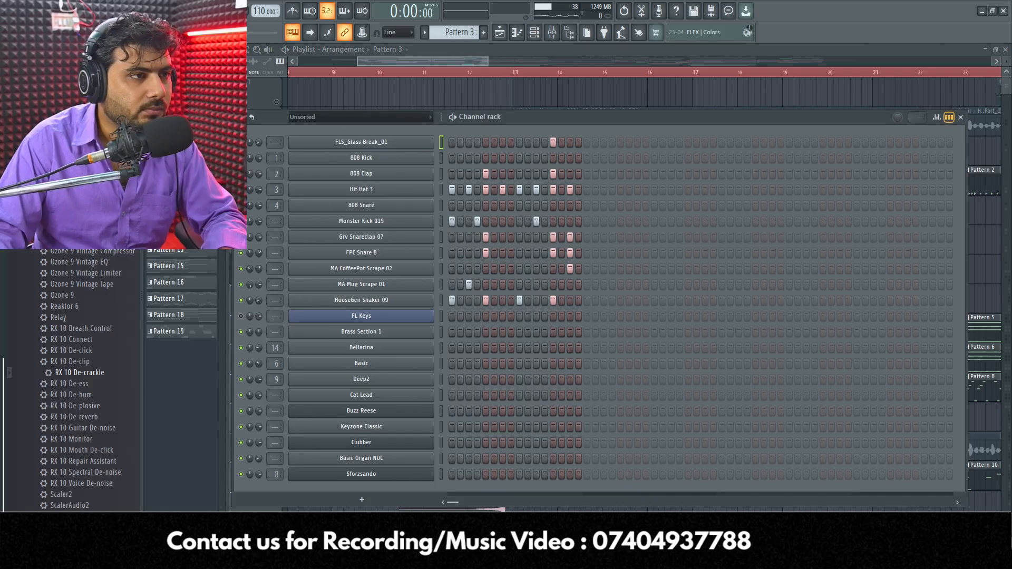
left_click_drag(522, 117, 549, 100)
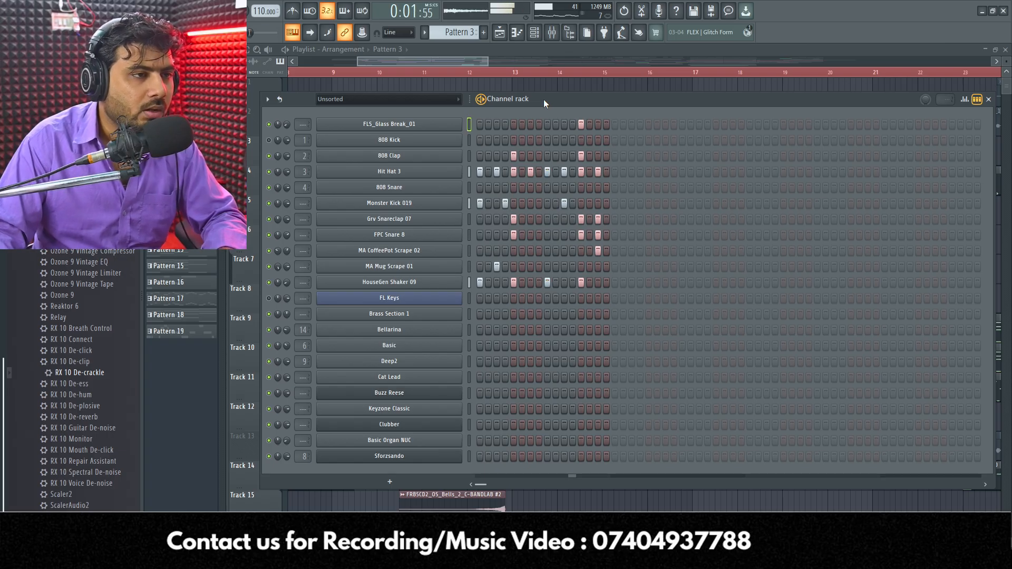
key("space")
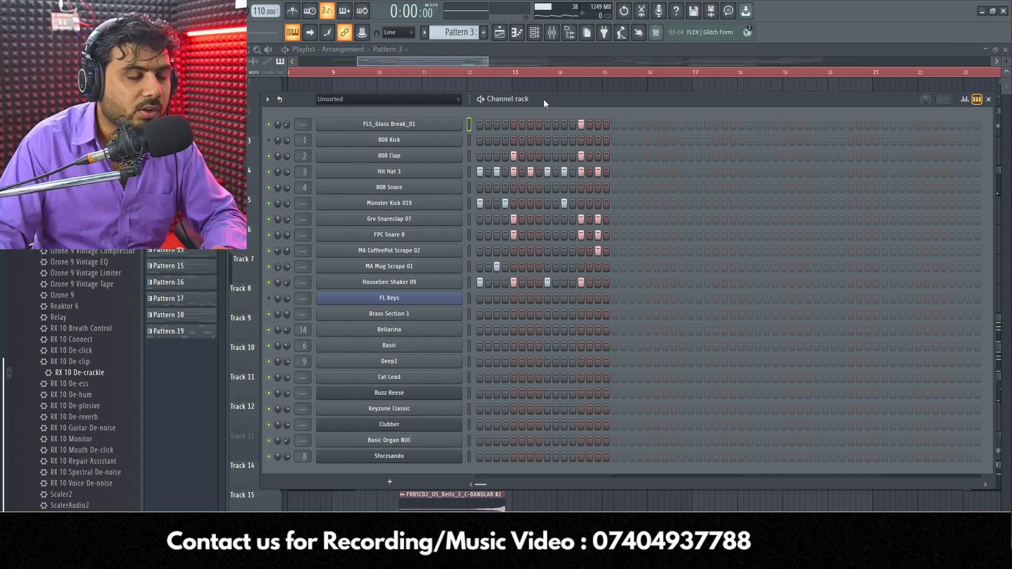
key("space")
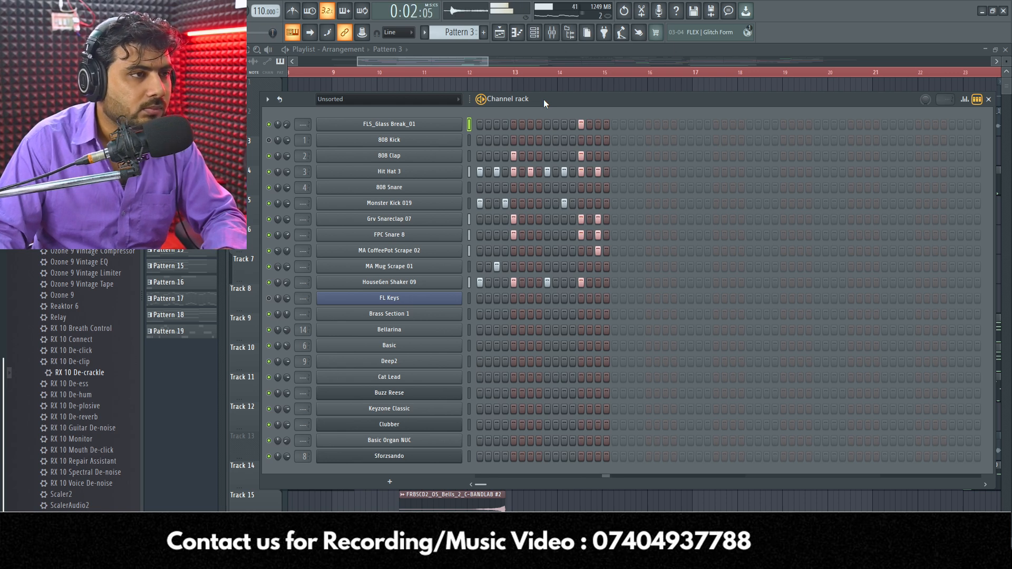
key("space")
left_click_drag(543, 99, 366, 189)
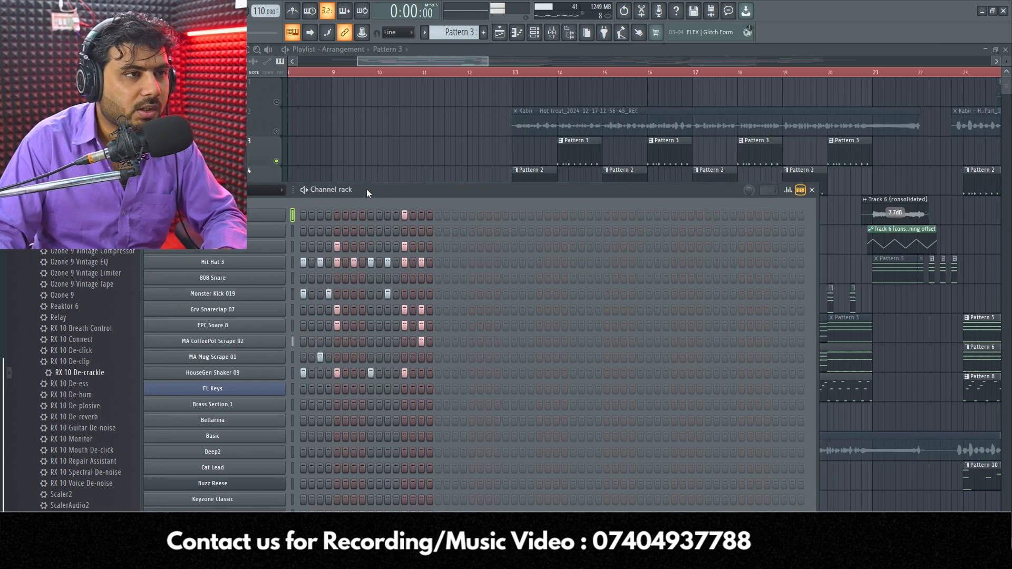
- Inspect the sample settings of the BSAB_Archipel_Rim1 loop on Track 20, and close them
left_click(630, 73)
scroll(630, 74, "down", 3)
scroll(813, 73, "up", 2)
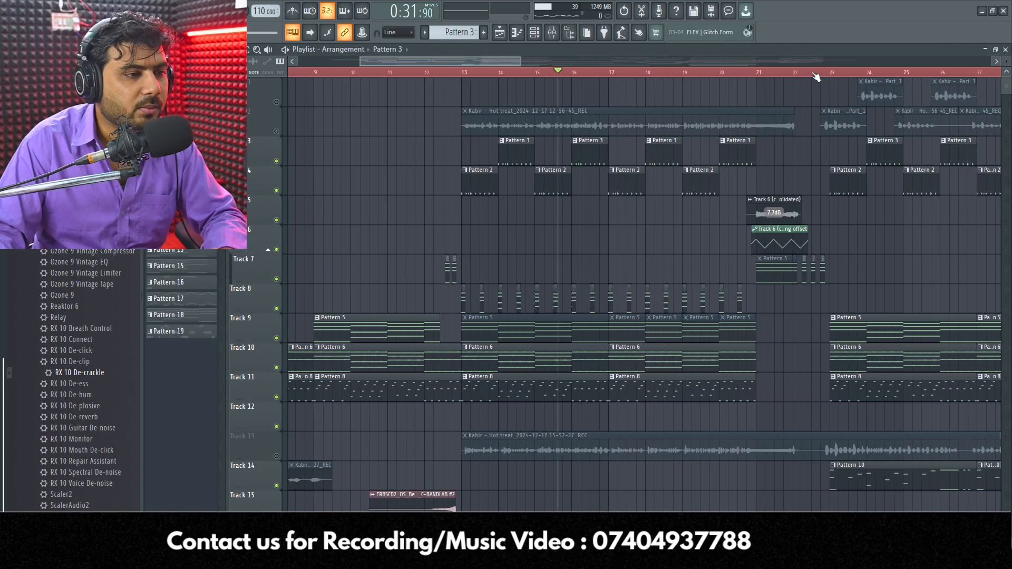
scroll(816, 77, "up", 2)
scroll(696, 353, "down", 5)
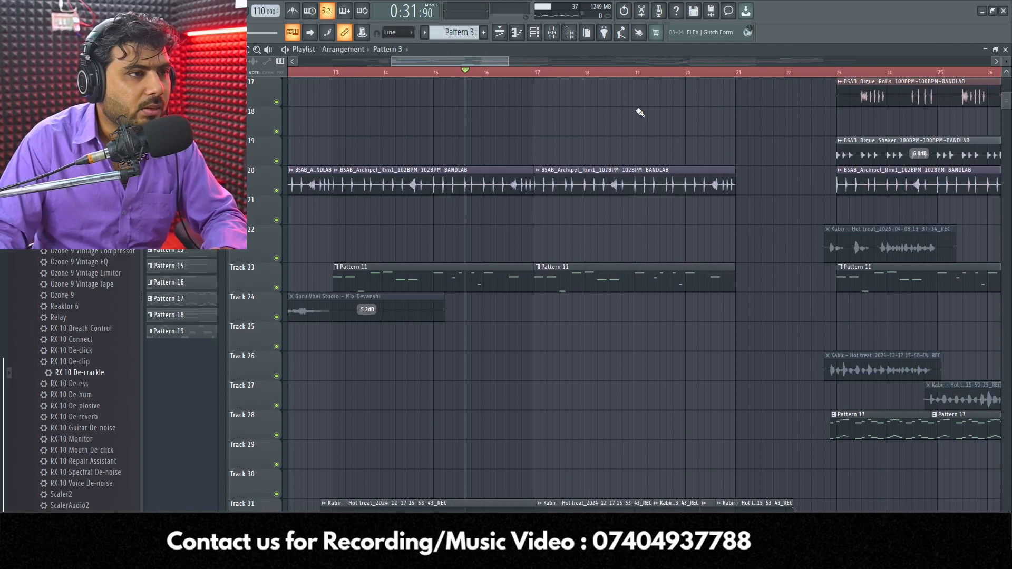
scroll(591, 74, "up", 3)
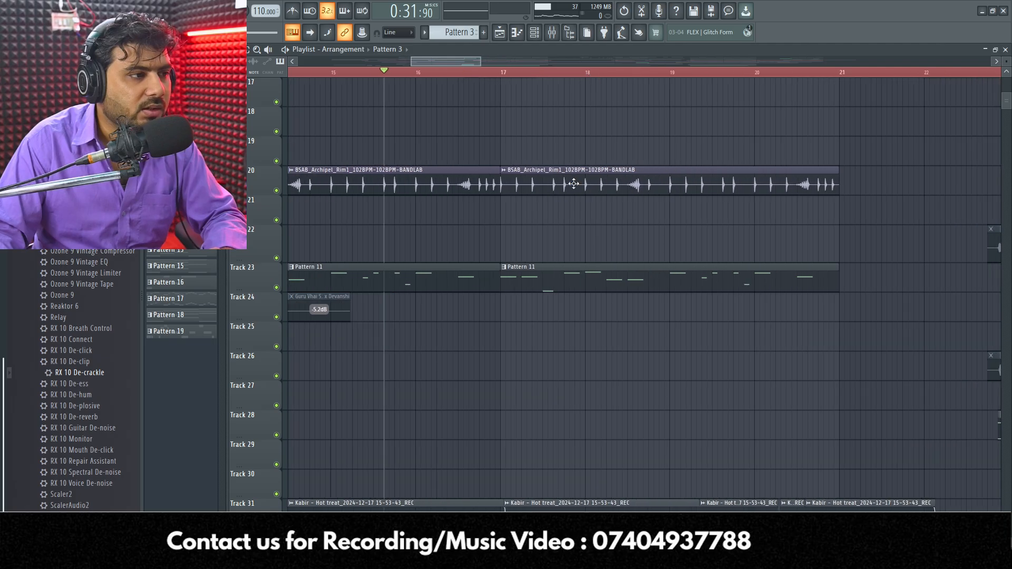
double_click(571, 185)
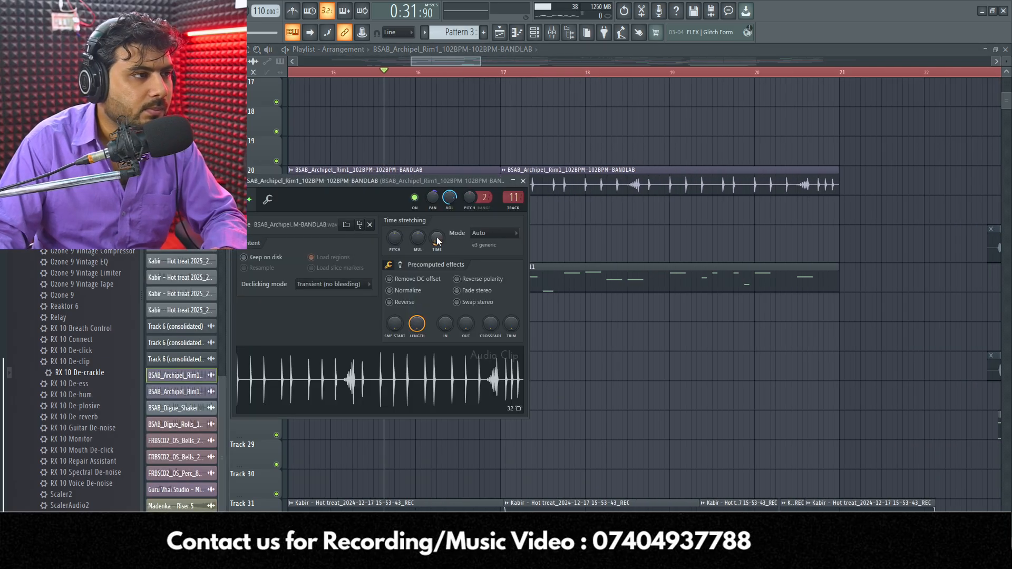
left_click_drag(372, 181, 436, 162)
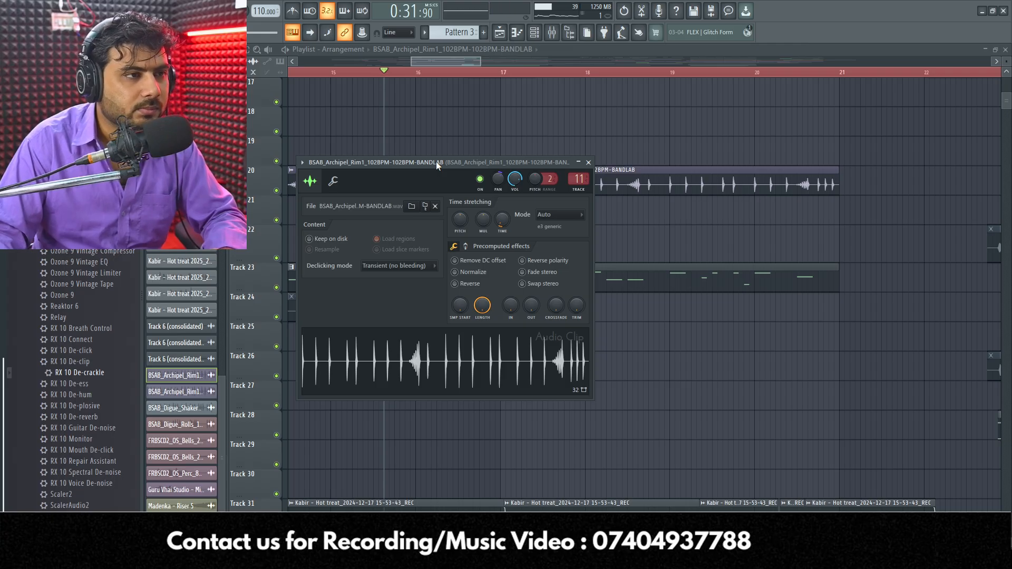
left_click(588, 162)
- Examine the Deep2 melody notes of Pattern 11 on Track 23 in the piano roll
scroll(488, 80, "down", 3)
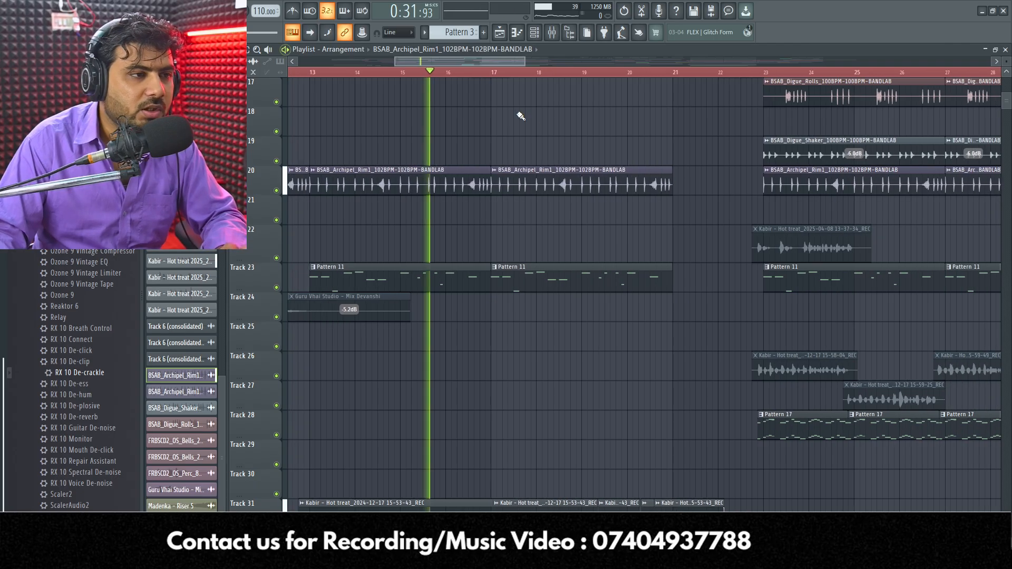
double_click(599, 280)
scroll(675, 122, "down", 3)
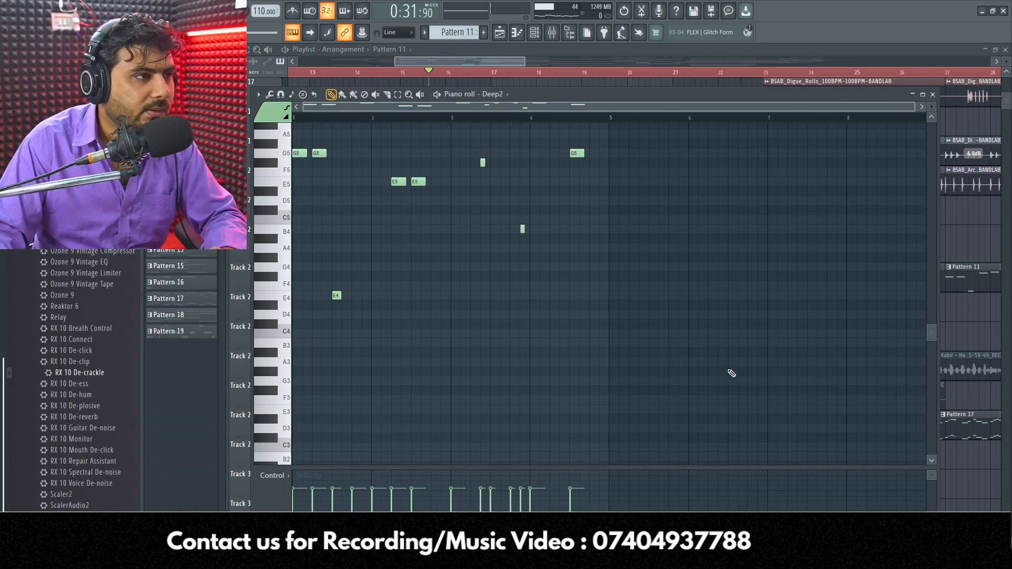
scroll(684, 358, "up", 5)
scroll(348, 123, "up", 4)
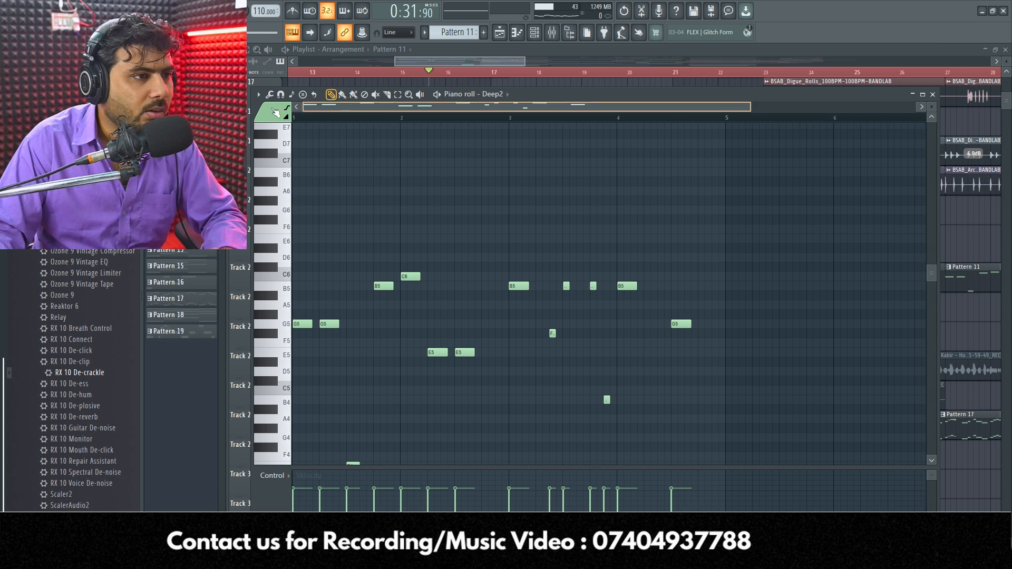
- Play Pattern 11's Deep2 melody in the song from bar 13, and audition the pattern on its own
scroll(470, 297, "down", 3)
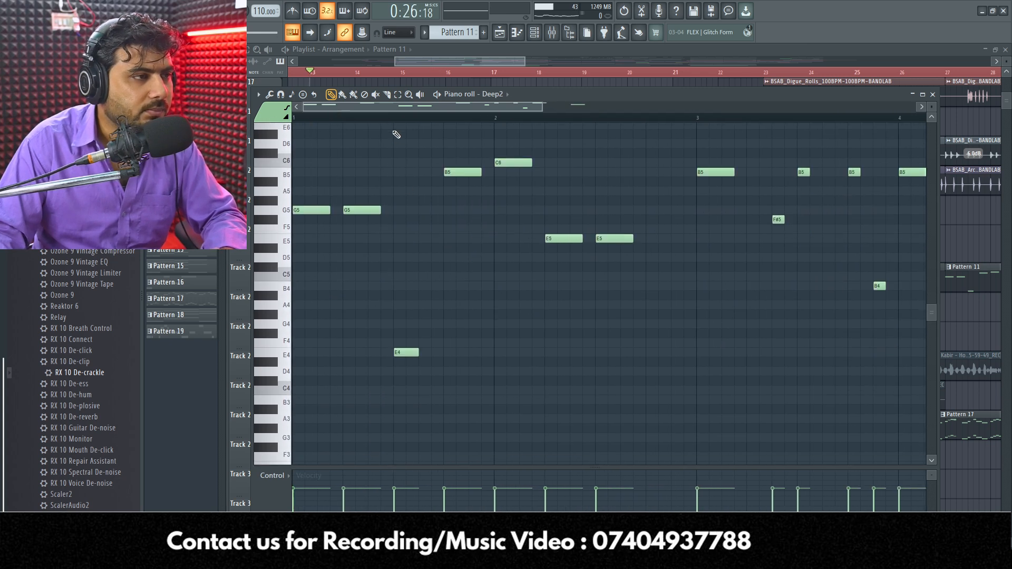
scroll(395, 130, "down", 1)
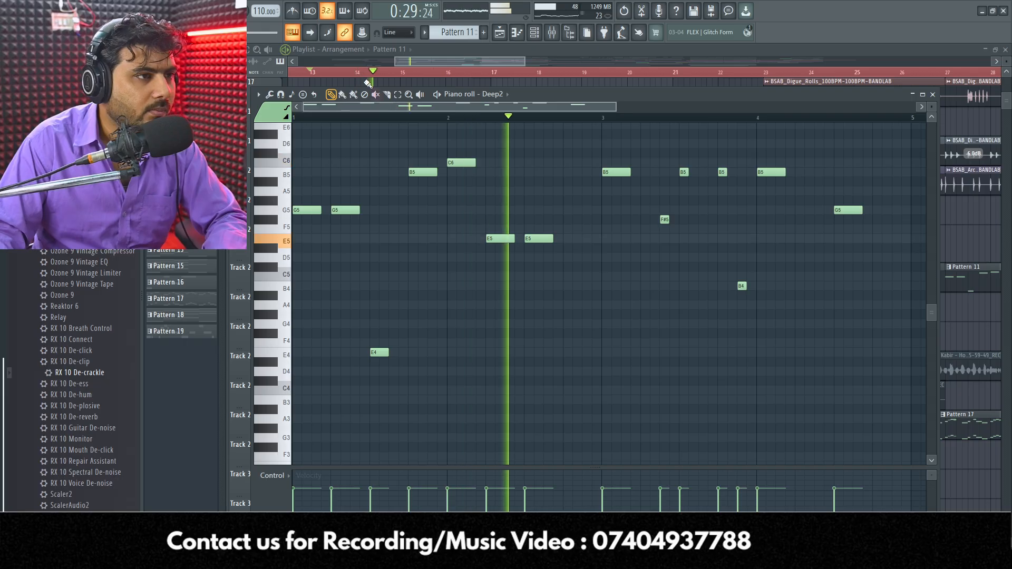
left_click(185, 11)
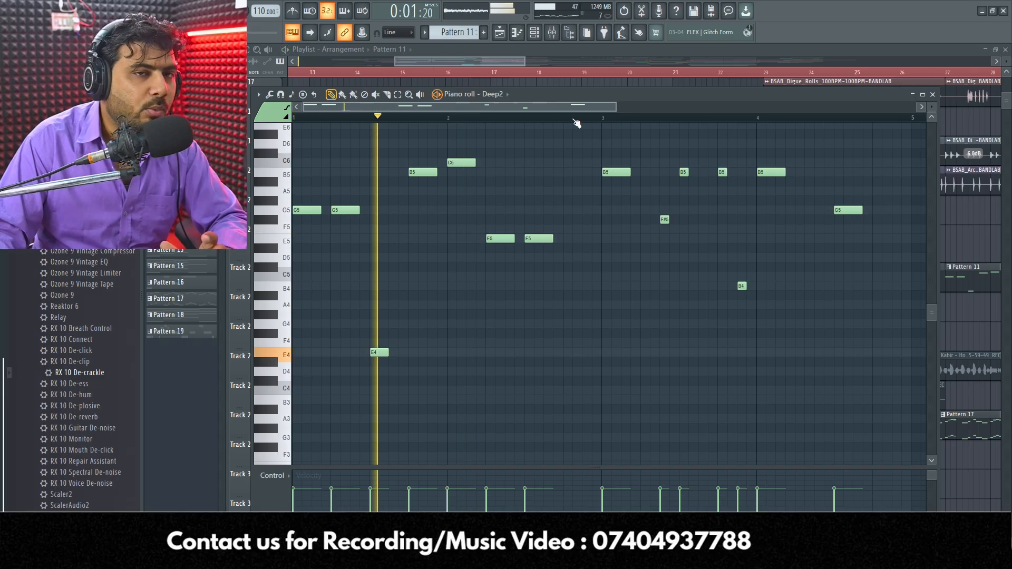
scroll(577, 121, "down", 1)
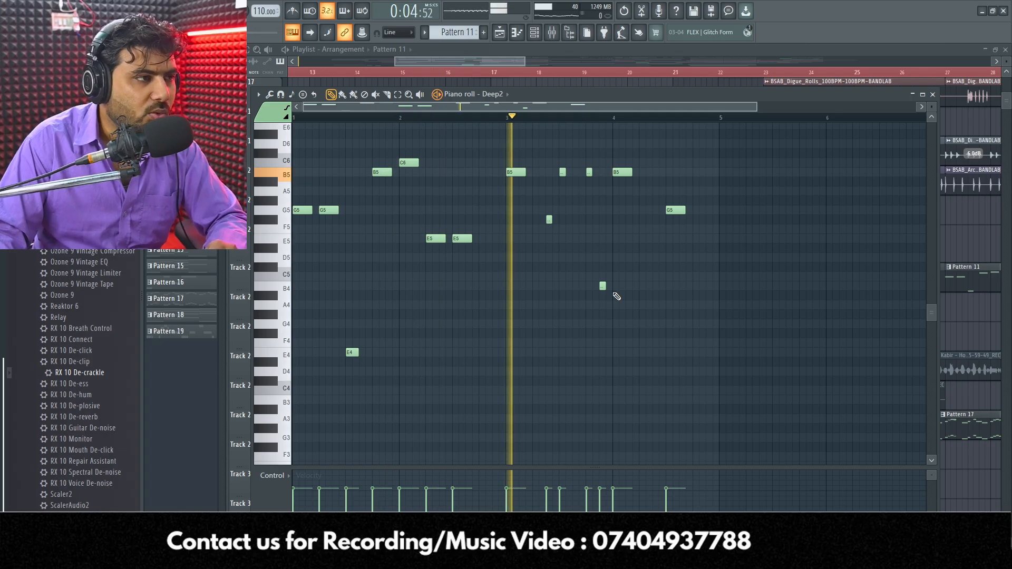
- Audition Pattern 11's Deep2 melody once more, stop playback, and close its piano roll
key("space")
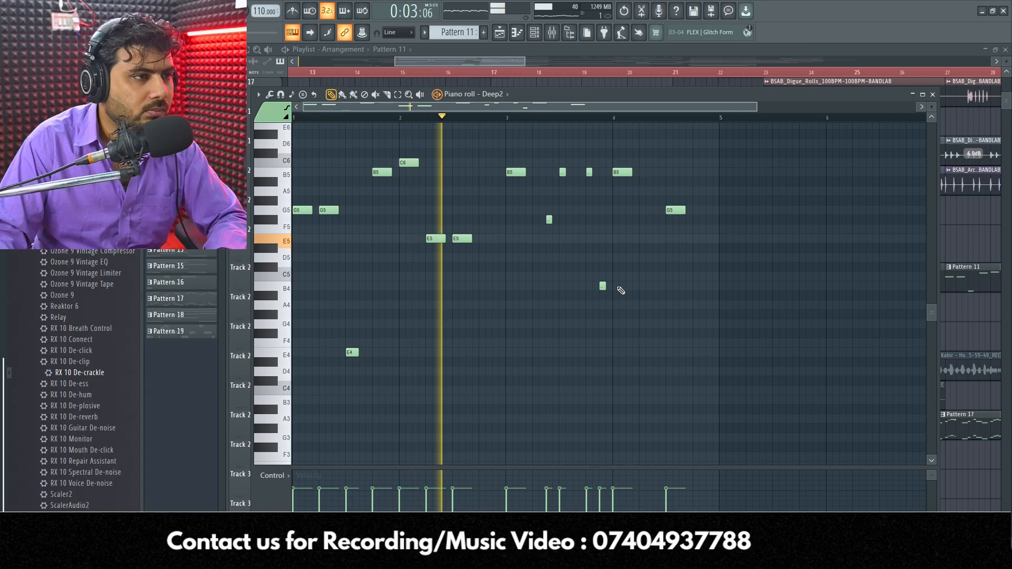
key("space")
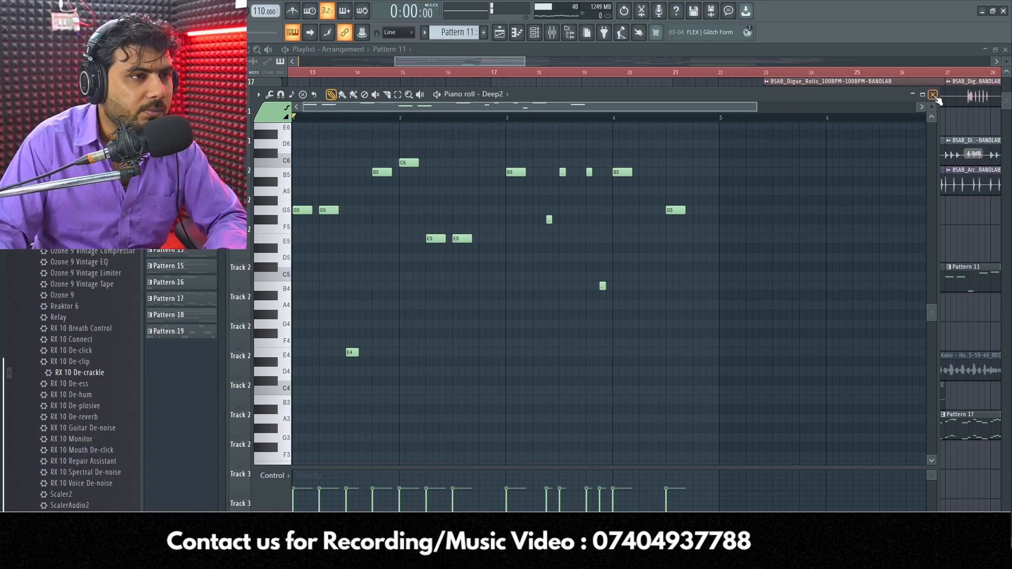
left_click(933, 96)
- Examine the loop, pattern, automation and vocal clips arranged on the playlist from Track 17 down to Track 39
scroll(510, 74, "down", 8)
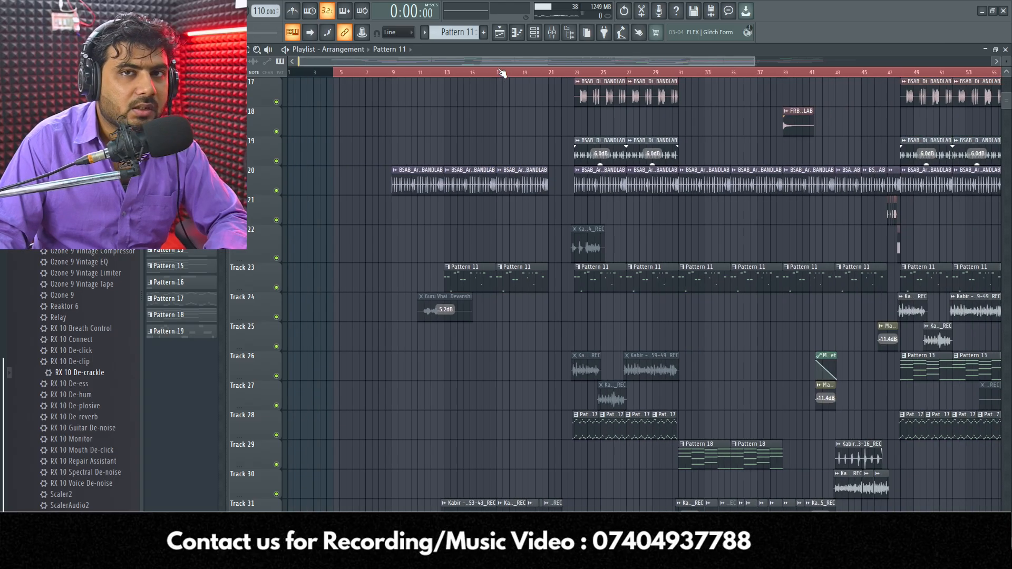
scroll(652, 74, "down", 2)
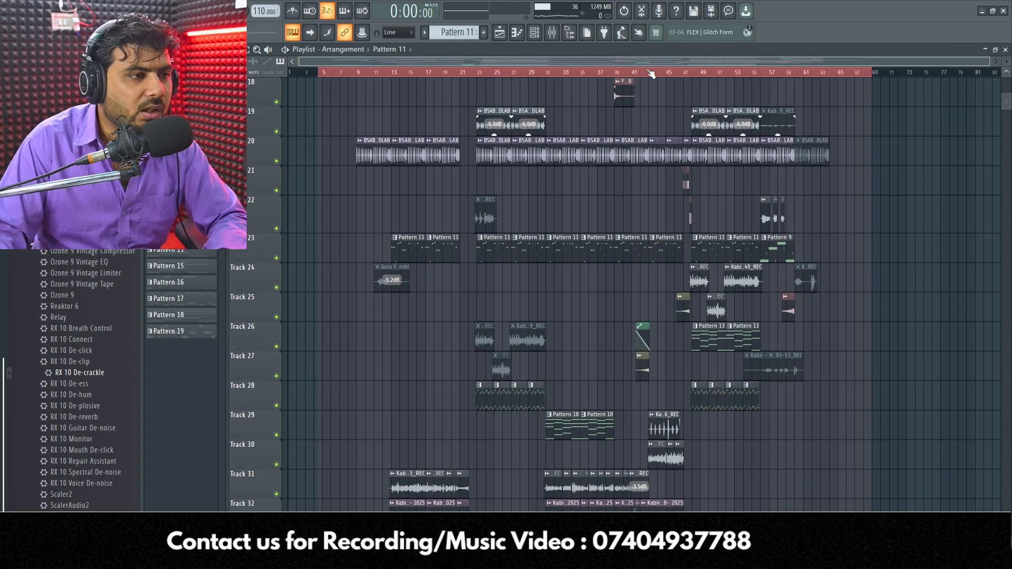
scroll(767, 396, "down", 5)
scroll(764, 387, "down", 2)
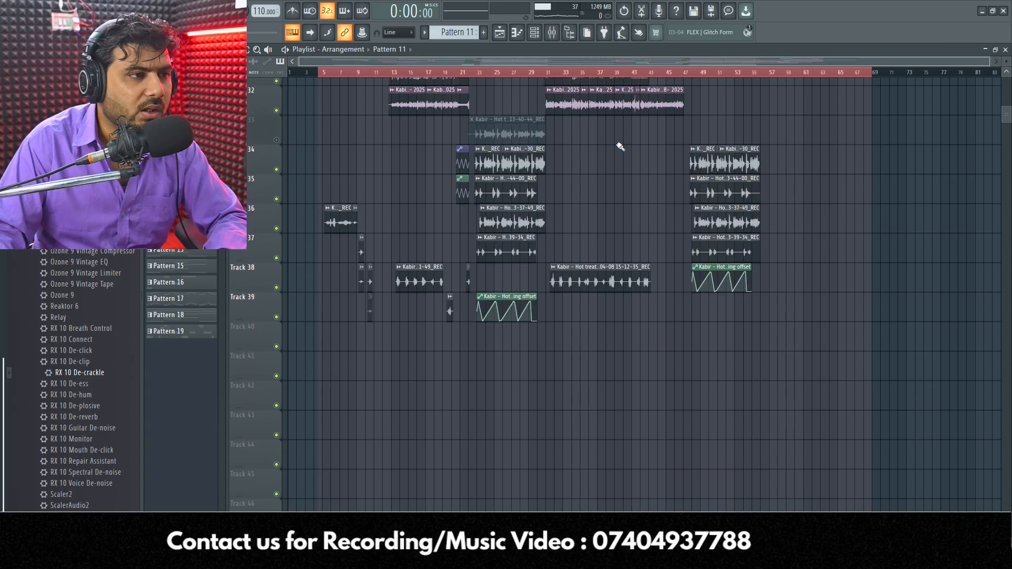
scroll(493, 75, "up", 6)
scroll(491, 75, "down", 5)
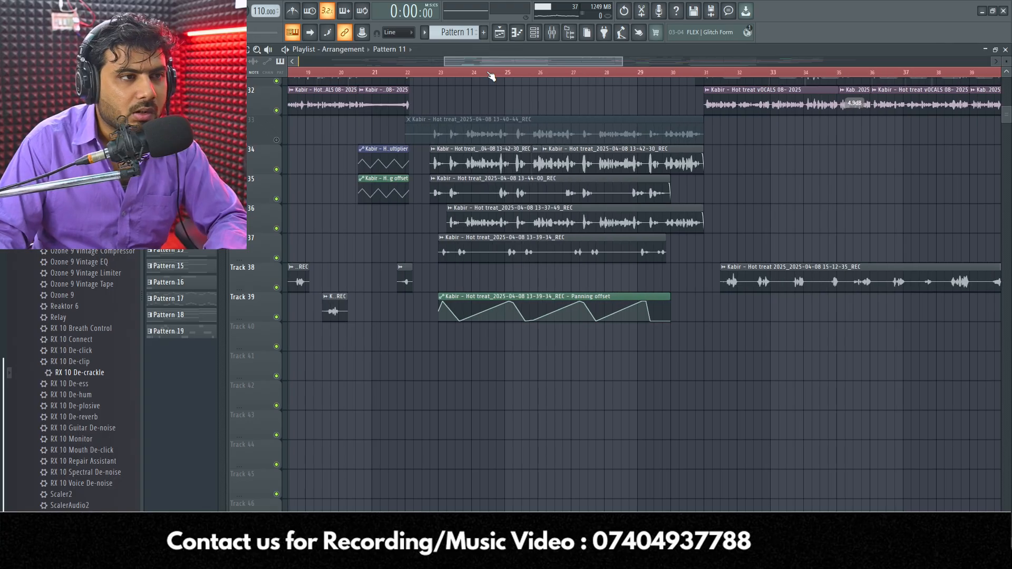
scroll(872, 340, "up", 2)
scroll(871, 340, "up", 4)
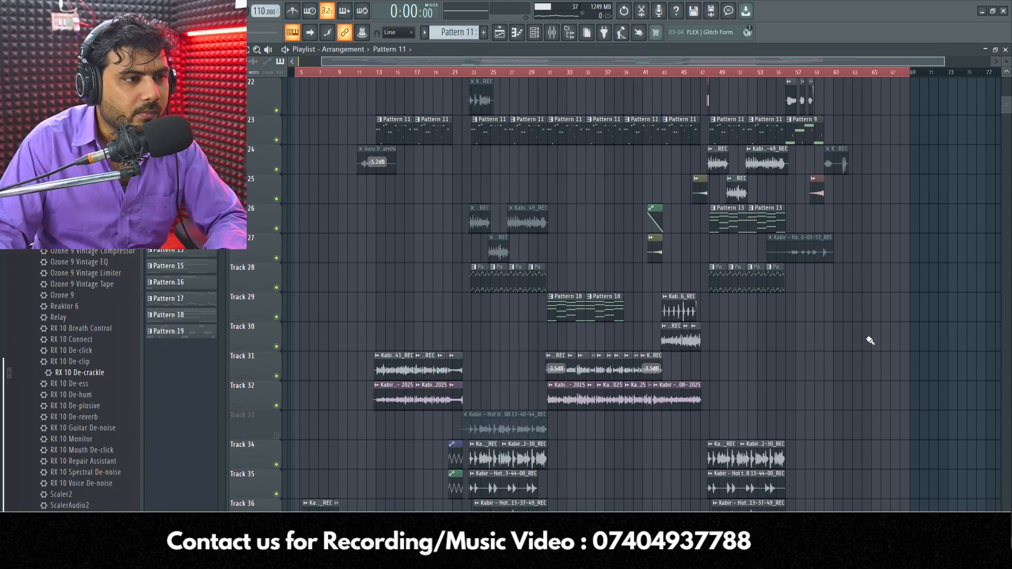
scroll(733, 75, "up", 2)
scroll(499, 185, "down", 2)
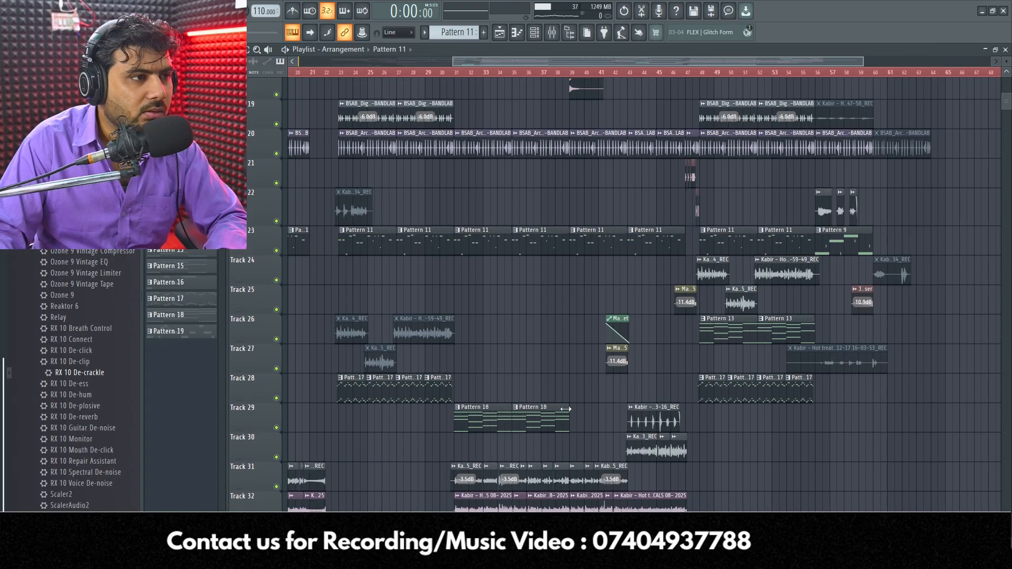
scroll(454, 76, "up", 3)
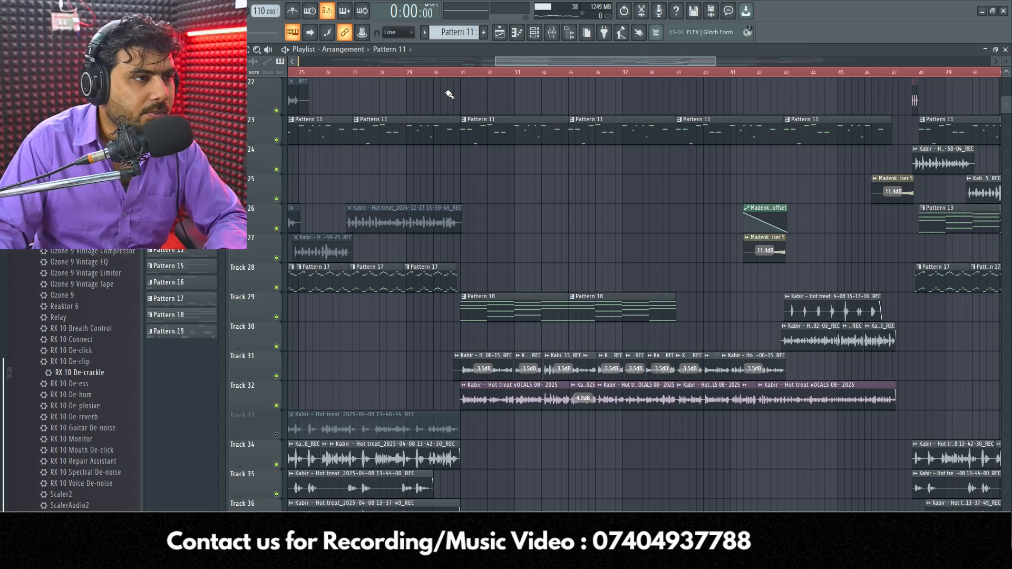
- Audition Pattern 17 from Track 28 in the piano roll, check its Brass Section 1 and Basic Organ NUC channels in the channel rack, and close both
double_click(434, 281)
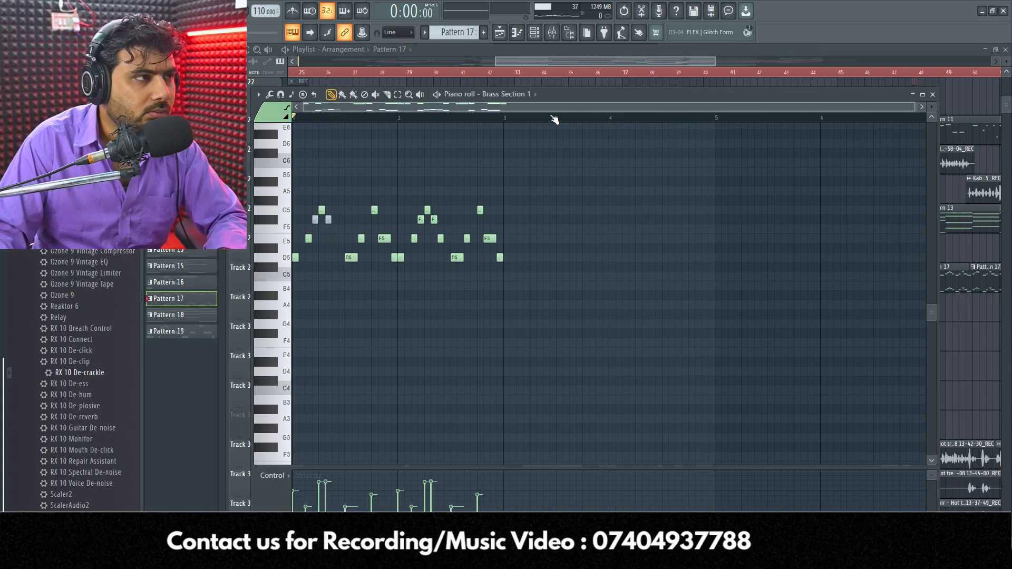
key("space")
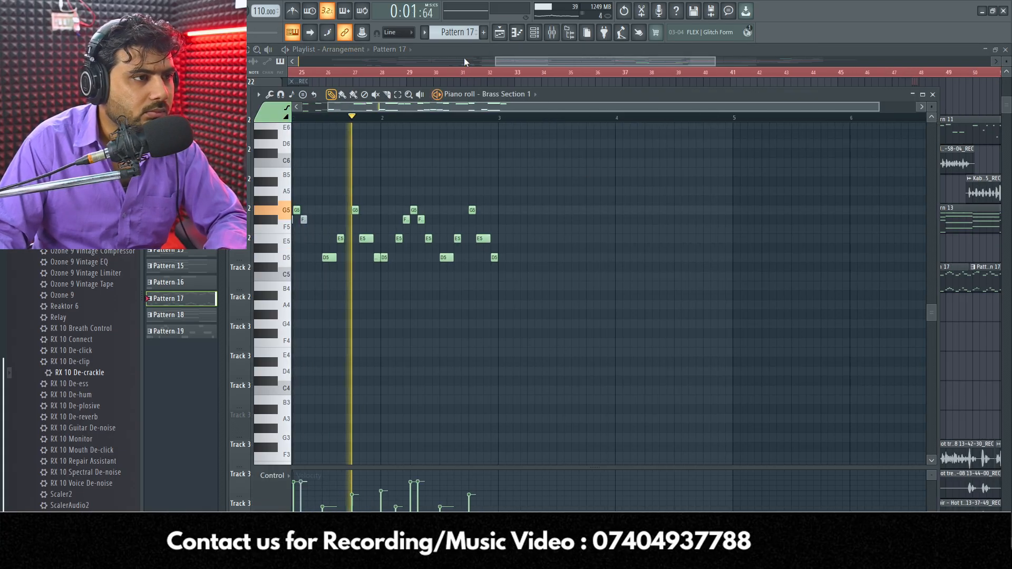
left_click(534, 32)
left_click_drag(565, 193, 672, 71)
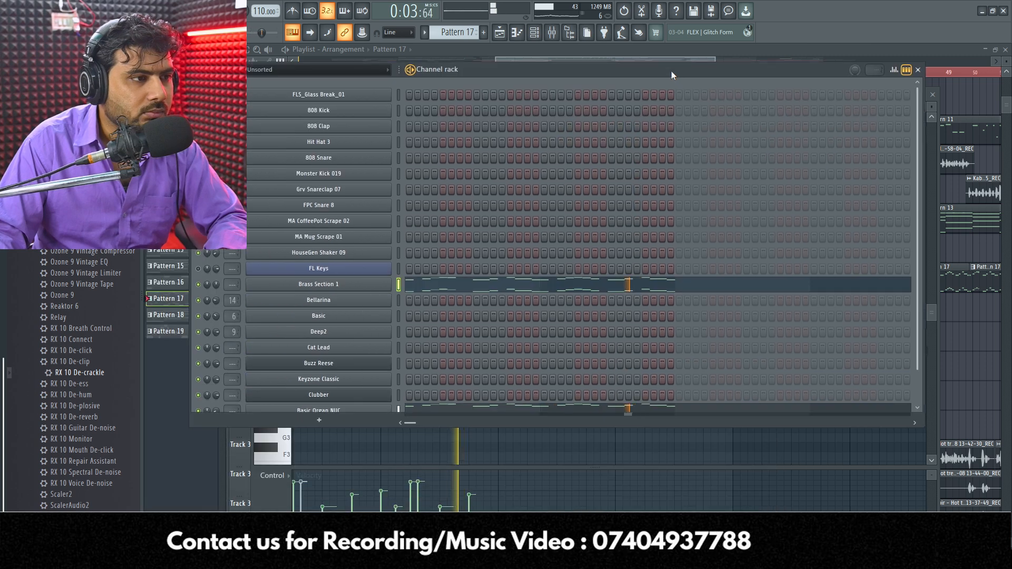
scroll(609, 274, "down", 2)
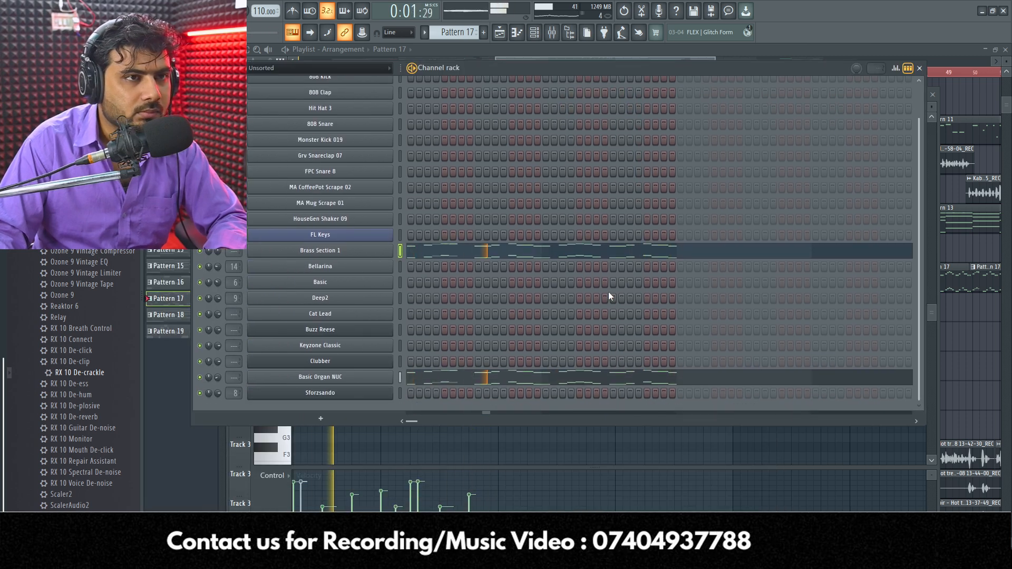
left_click(920, 69)
key("space")
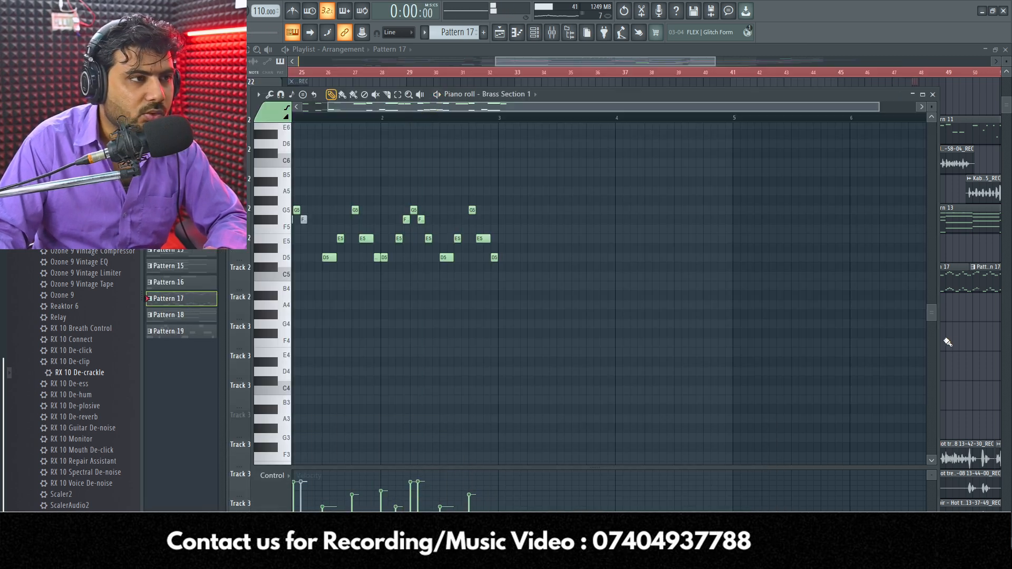
left_click(932, 95)
- Place the song position at 0:48, then inspect and close the sample settings of the 13-39-34 vocal recording on Track 37
scroll(944, 79, "down", 4)
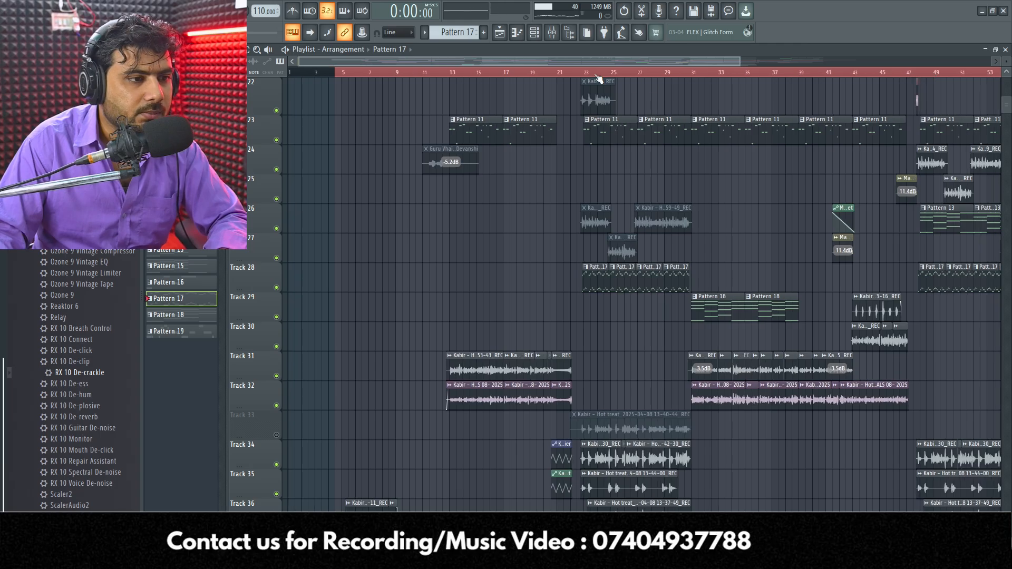
scroll(678, 415, "down", 3)
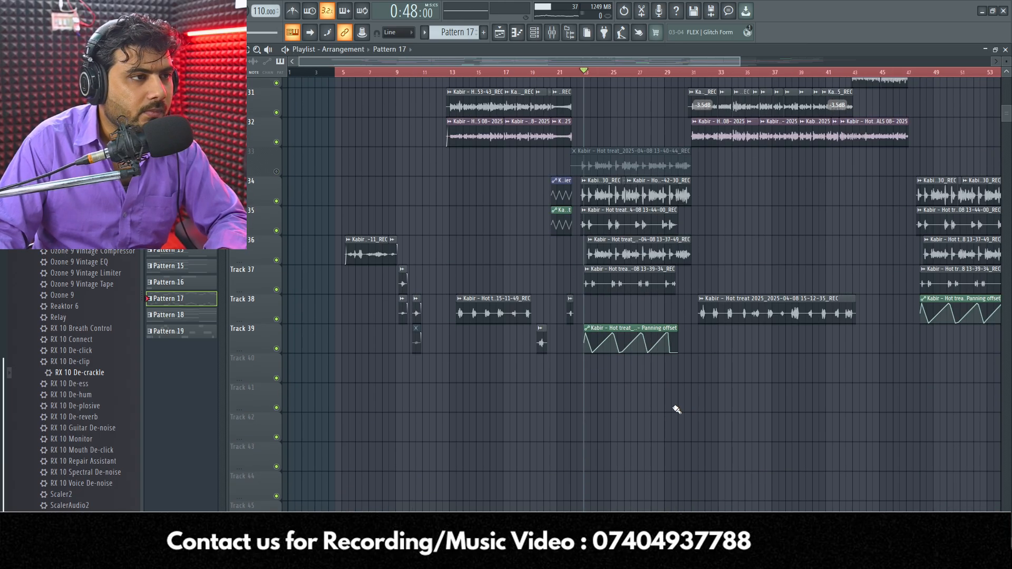
double_click(633, 282)
left_click(510, 167)
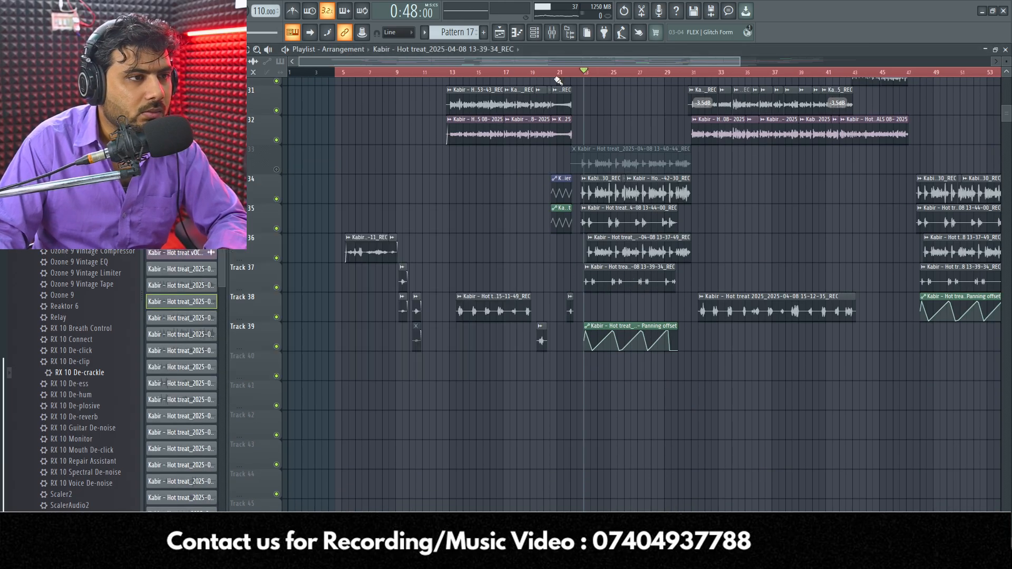
- Play the song from 0:48 with the mixer open to watch the track levels and Insert 15's effects chain, and hide the mixer
scroll(624, 223, "up", 5)
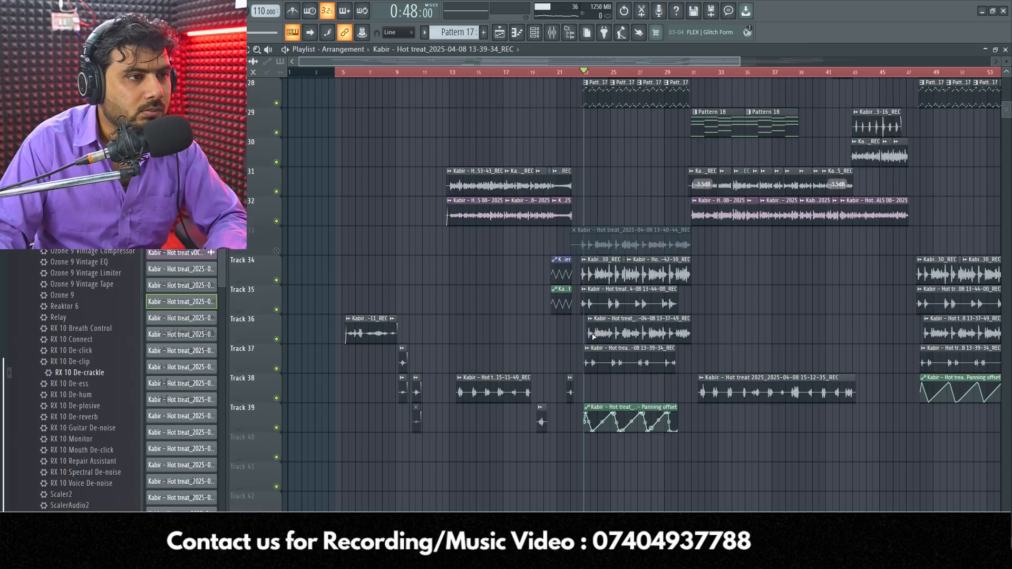
scroll(595, 331, "down", 3)
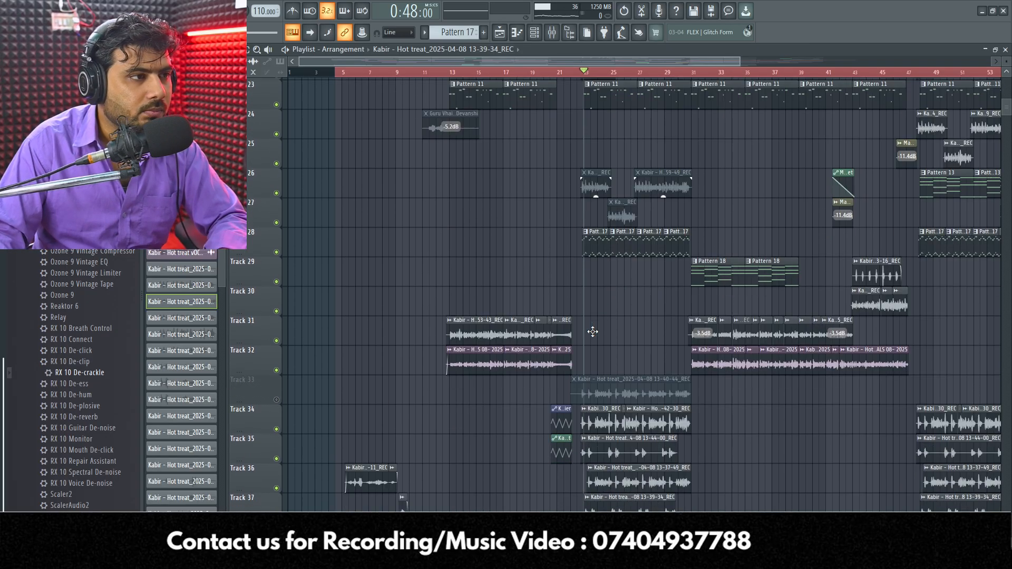
left_click(557, 37)
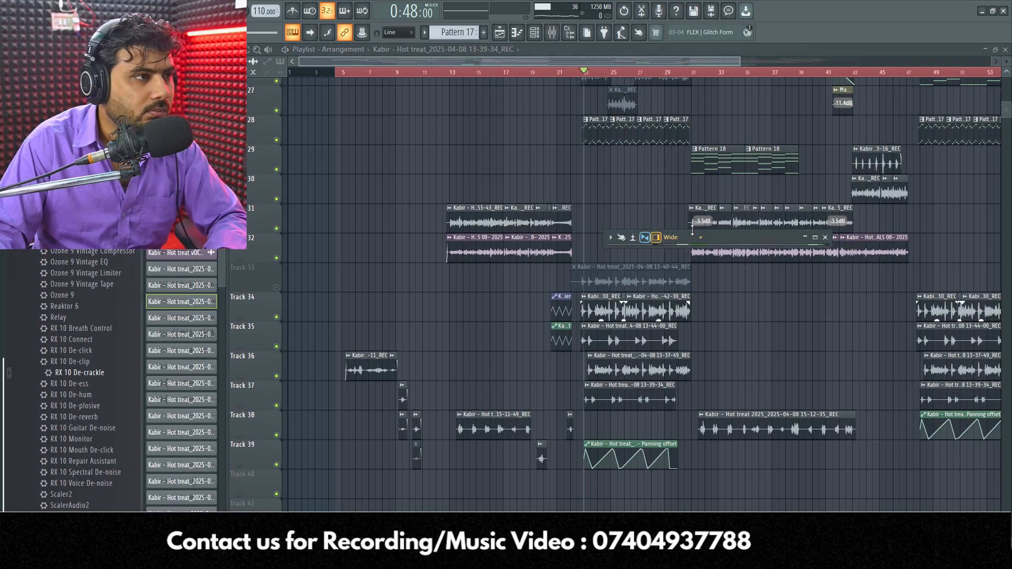
double_click(732, 238)
scroll(344, 163, "up", 3)
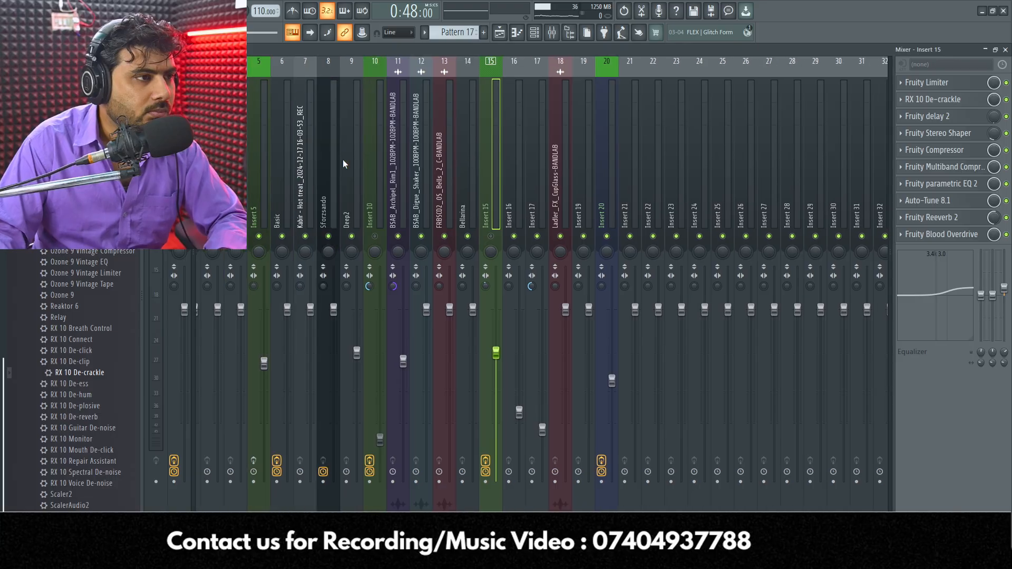
key("space")
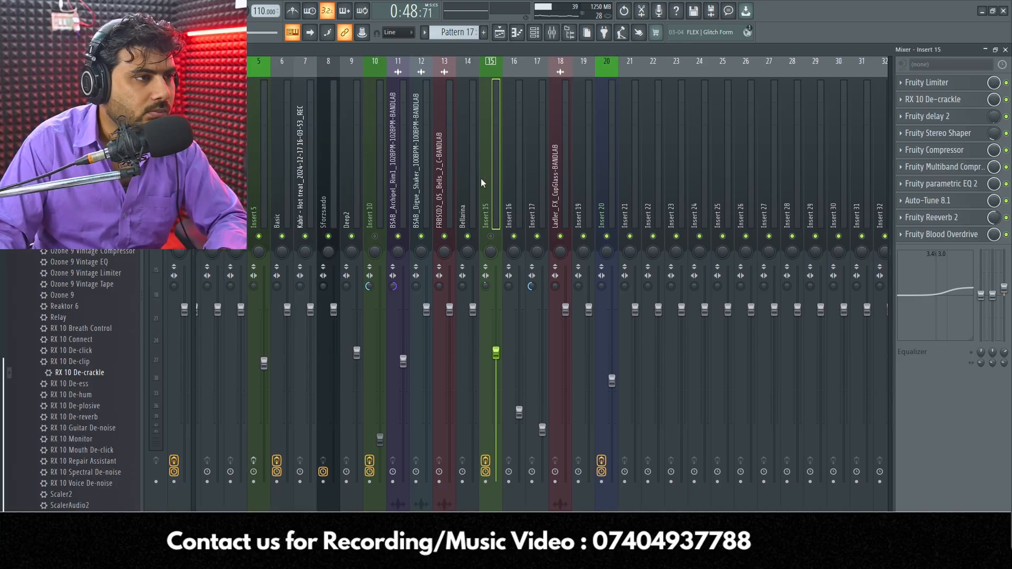
scroll(473, 184, "up", 1)
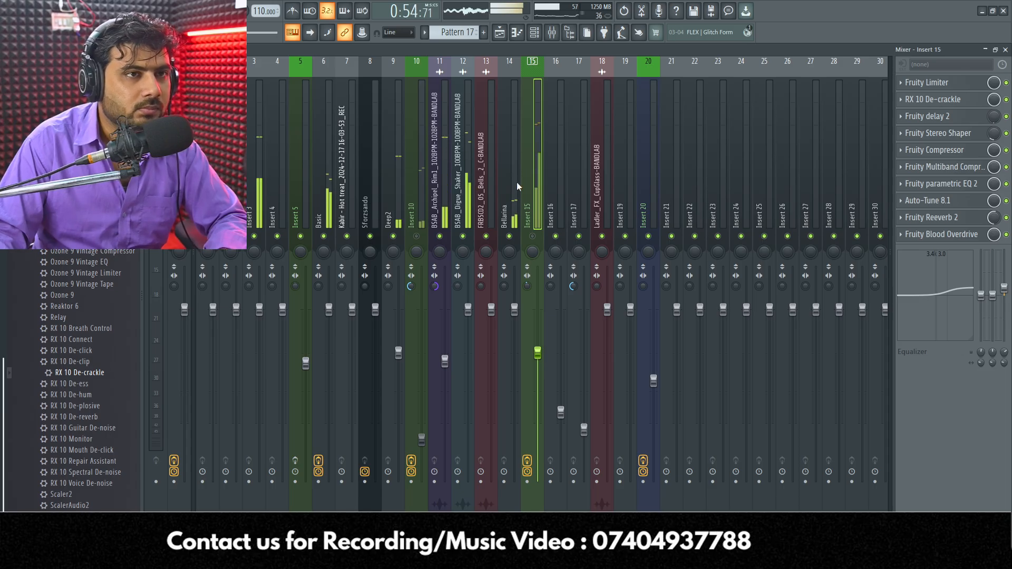
left_click(985, 50)
- Close the minimized Wide plugin window over the playlist and stop the song
scroll(656, 74, "up", 5)
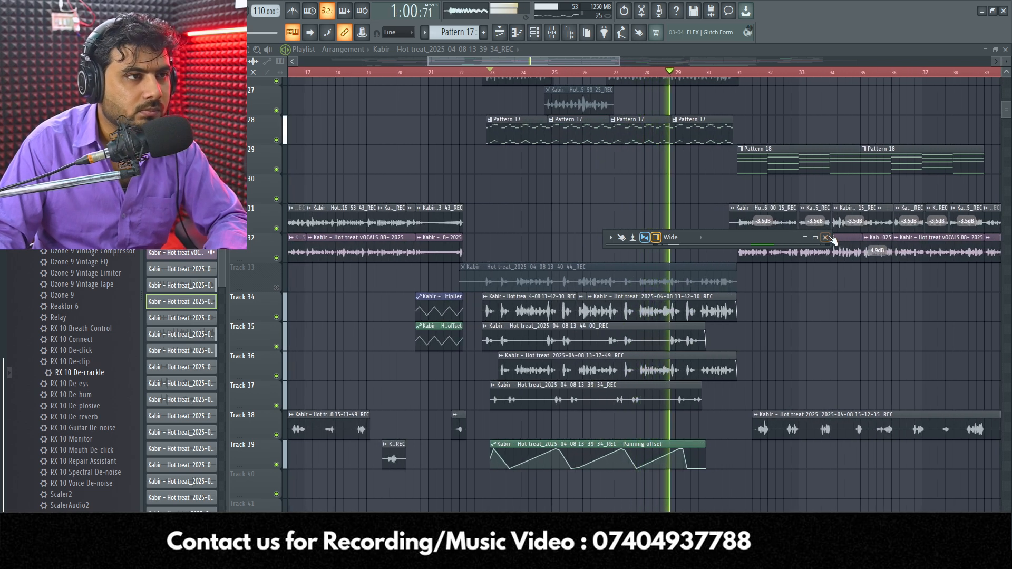
left_click(826, 237)
key("space")
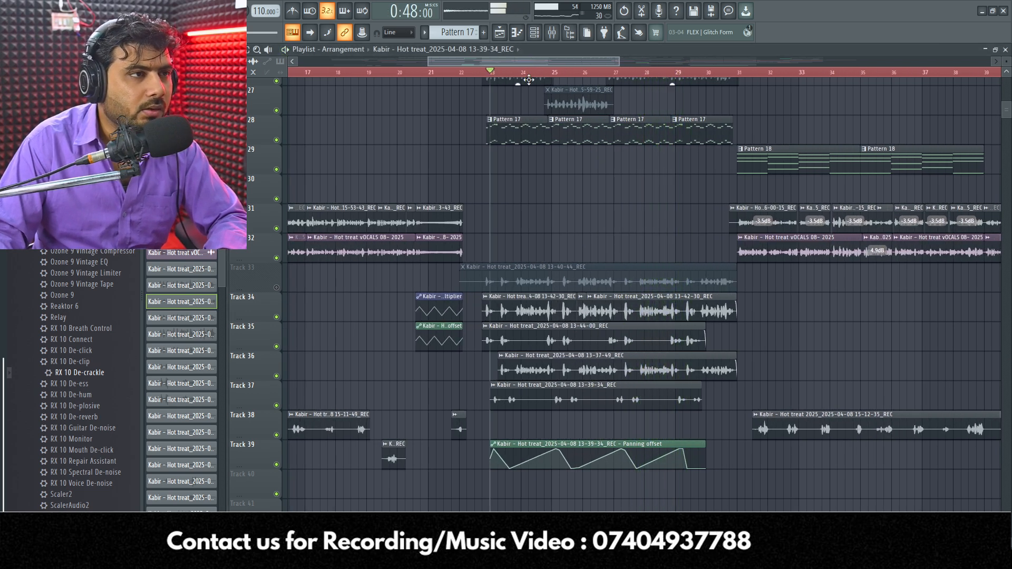
- Unmute Insert 10 in the mixer and close the mixer
left_click(555, 35)
left_click(557, 35)
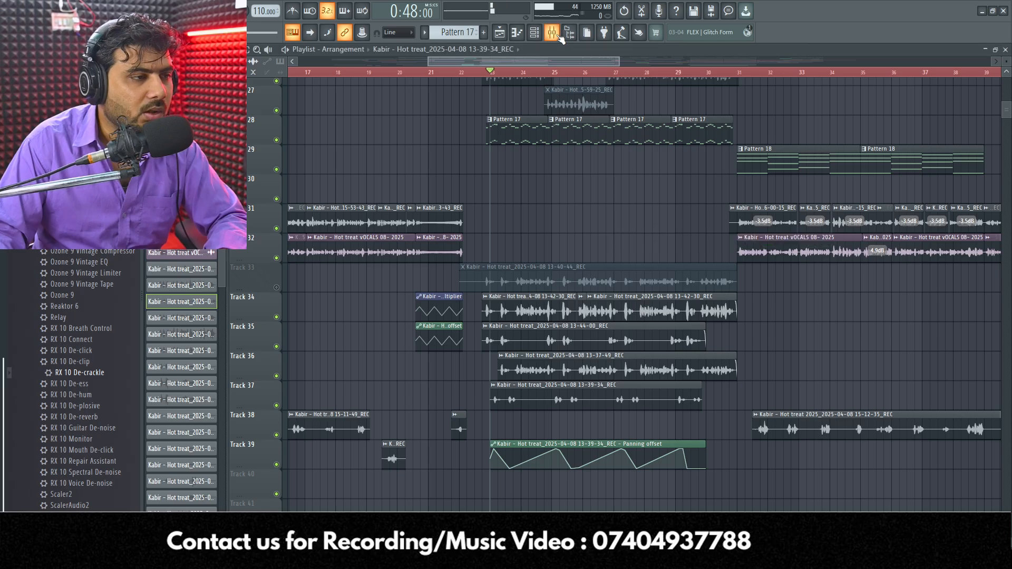
double_click(740, 237)
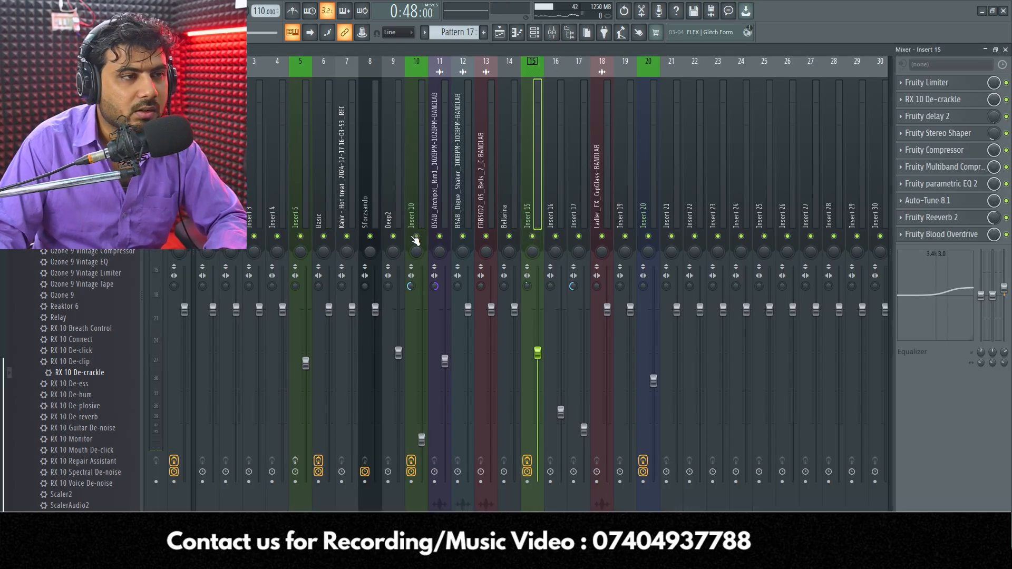
left_click(1006, 50)
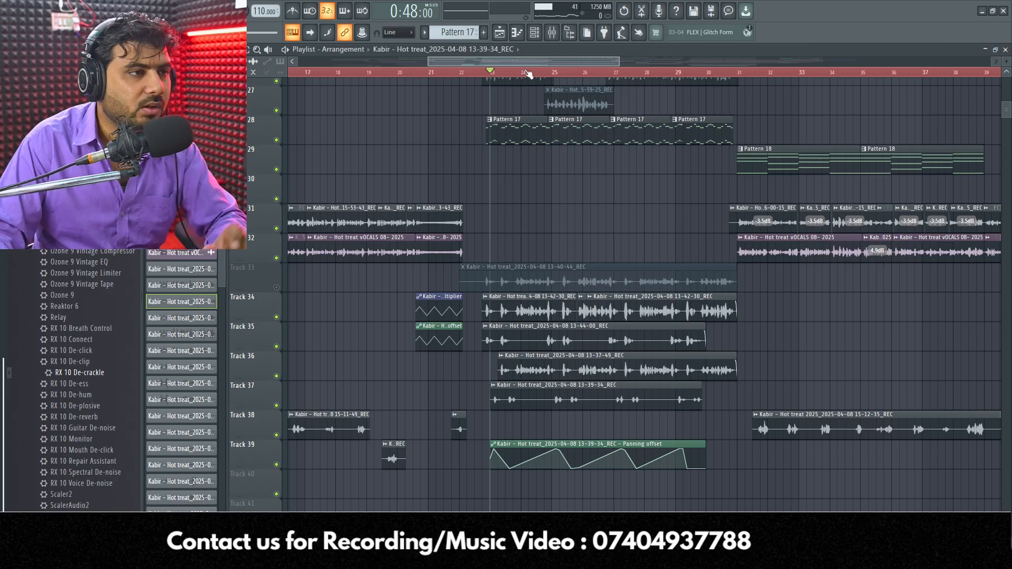
- Play the layered vocals on Tracks 34 to 37 from just before bar 23, and stop playback
scroll(488, 74, "up", 4)
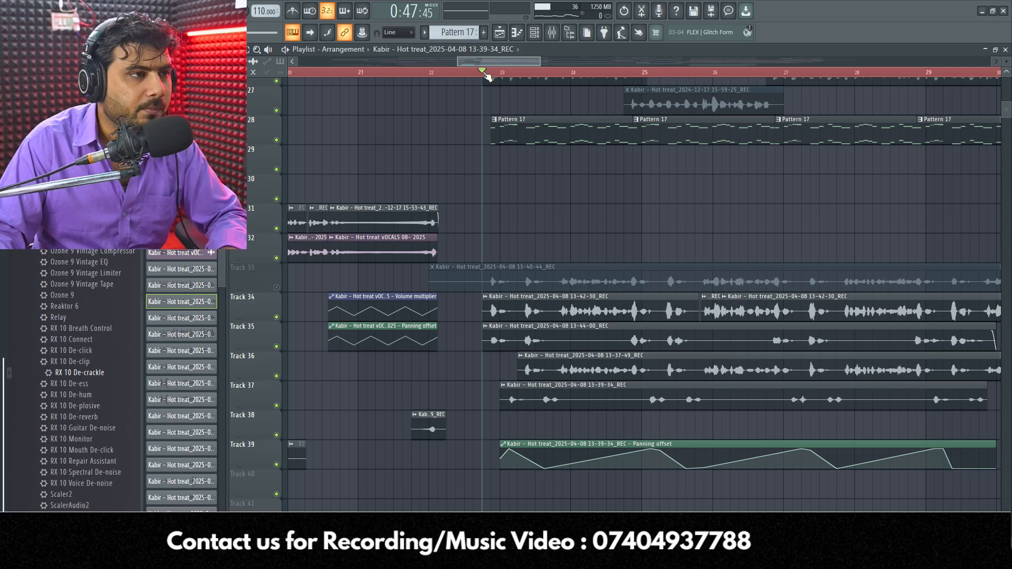
scroll(487, 74, "down", 3)
key("space")
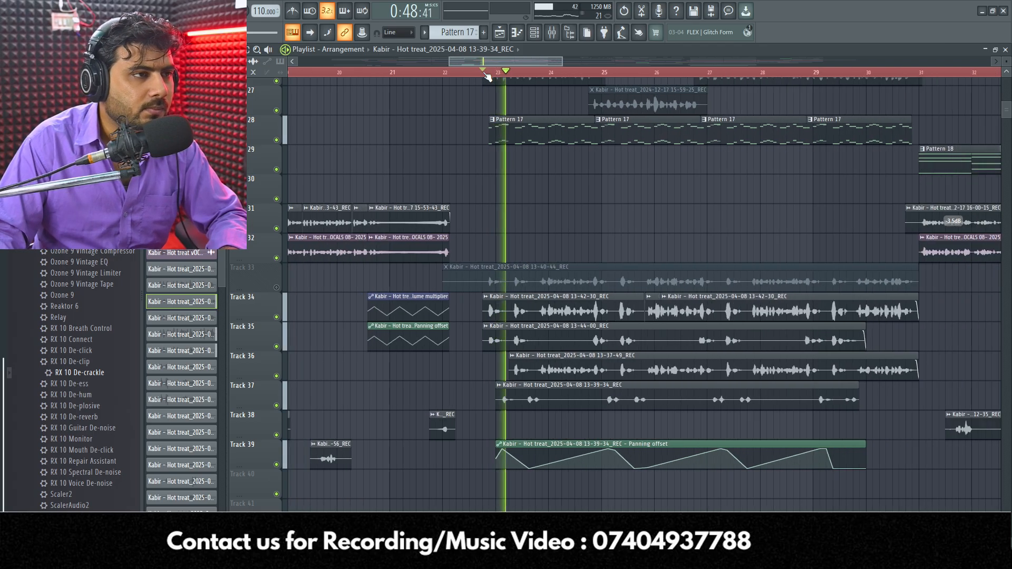
scroll(487, 74, "down", 1)
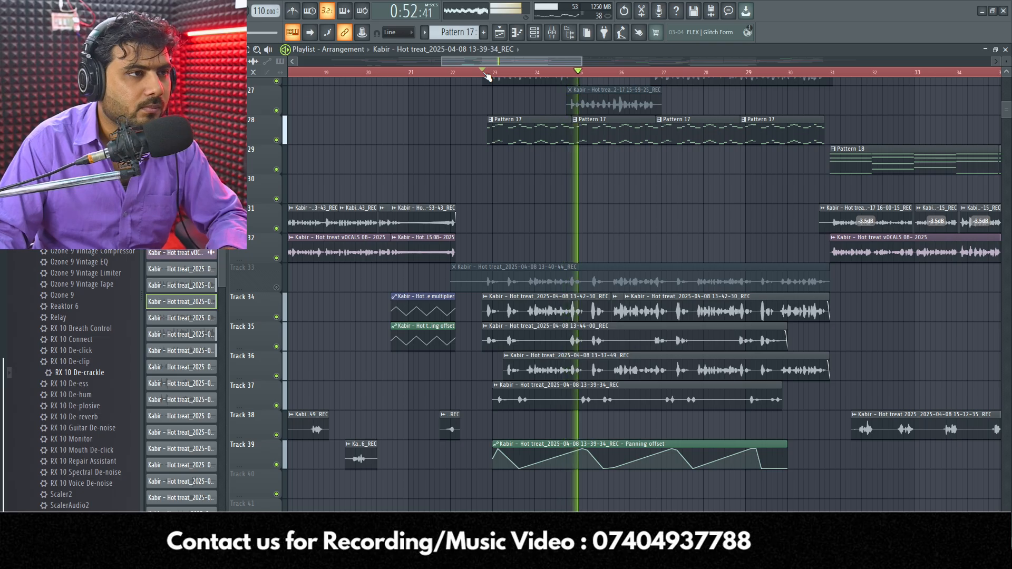
scroll(488, 75, "down", 3)
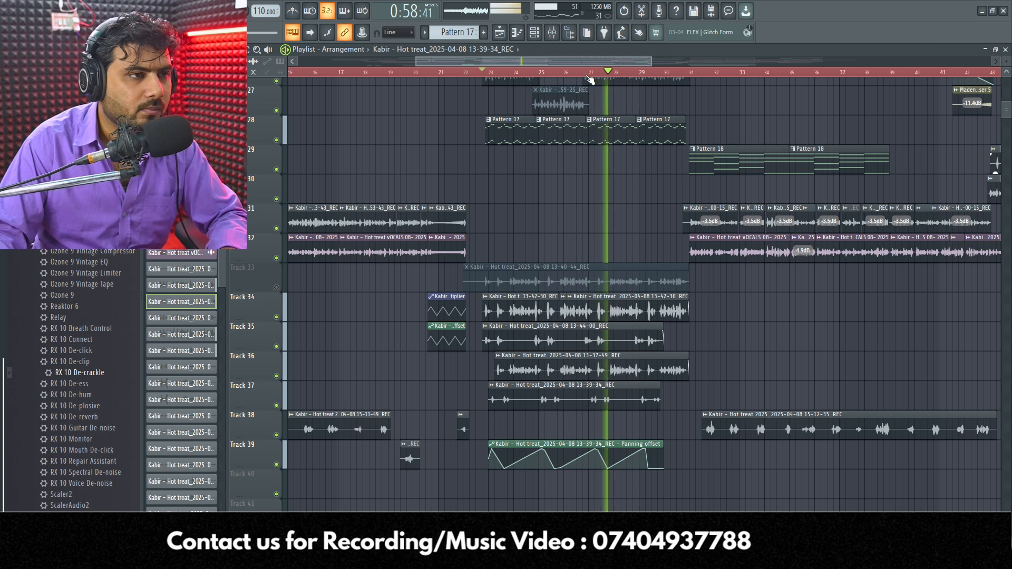
key("space")
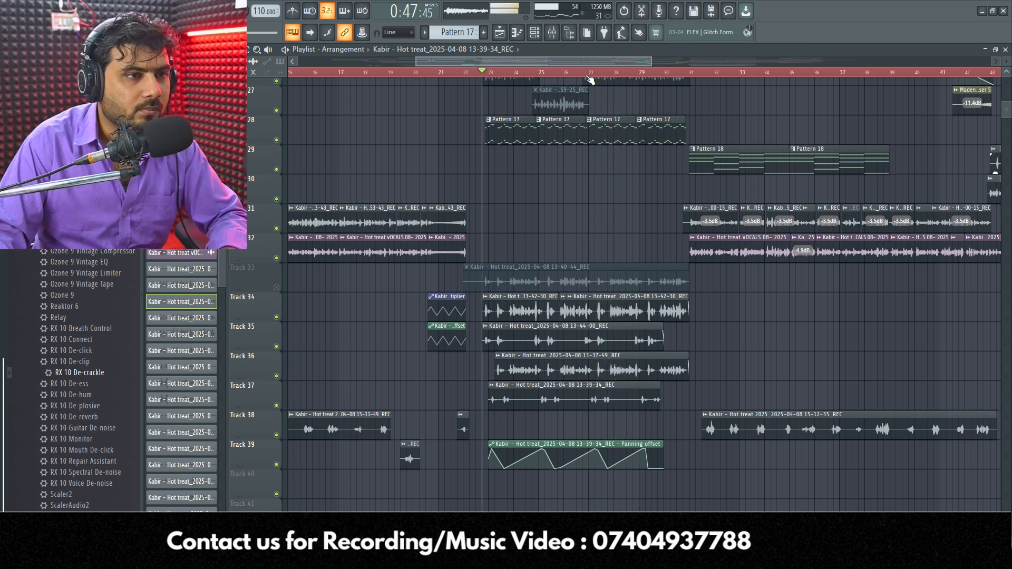
- Play the song from just after bar 30 with the upper pattern tracks in view
scroll(590, 79, "down", 2)
scroll(590, 79, "down", 5)
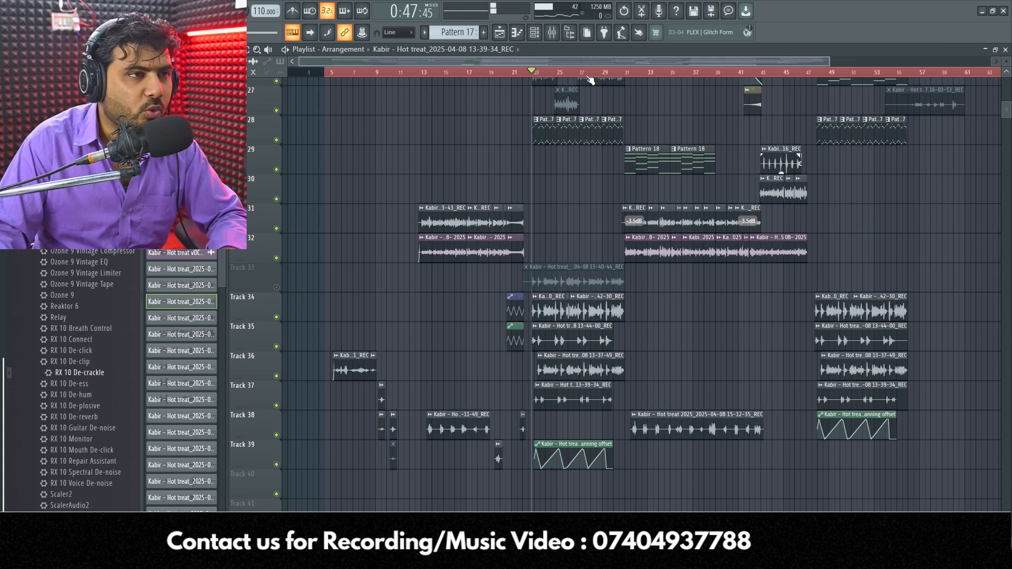
scroll(636, 75, "up", 4)
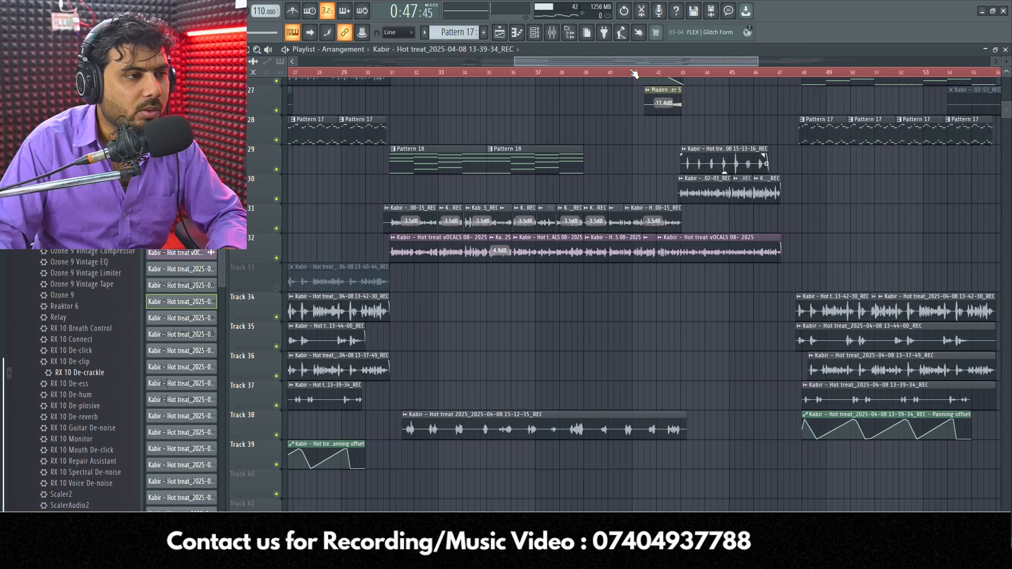
scroll(618, 269, "down", 2)
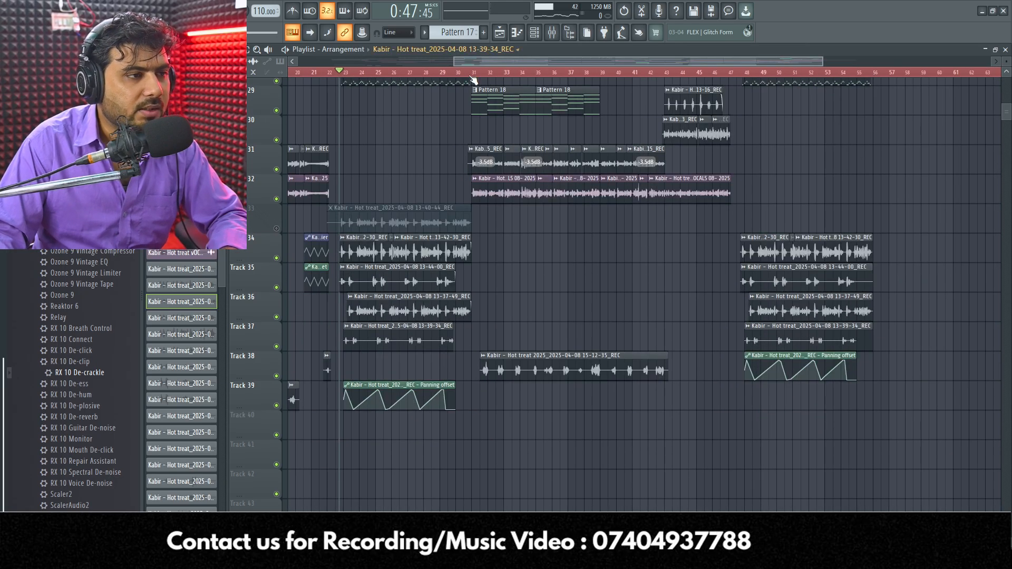
scroll(473, 79, "up", 3)
scroll(467, 82, "up", 3)
scroll(719, 287, "up", 8)
scroll(707, 289, "up", 5)
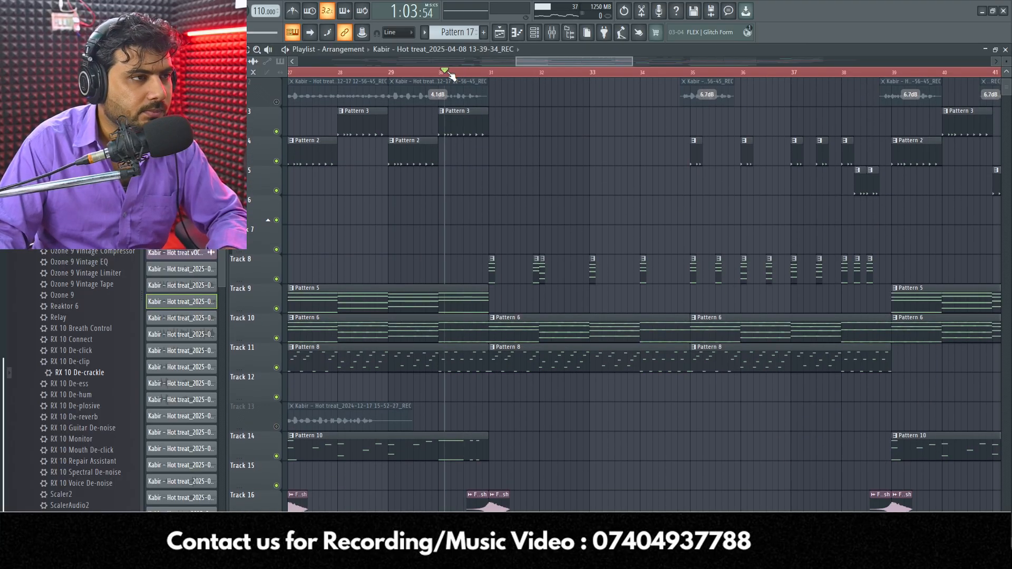
key("space")
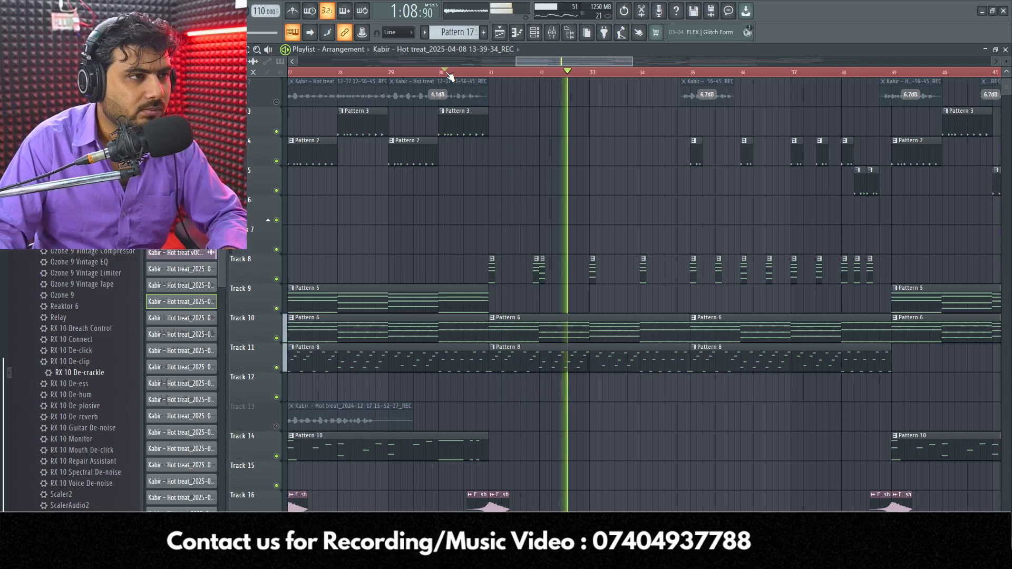
- Replay the song from bar 35, following the patterns on Tracks 4 to 14 past bar 41, and stop playback
scroll(449, 76, "down", 3)
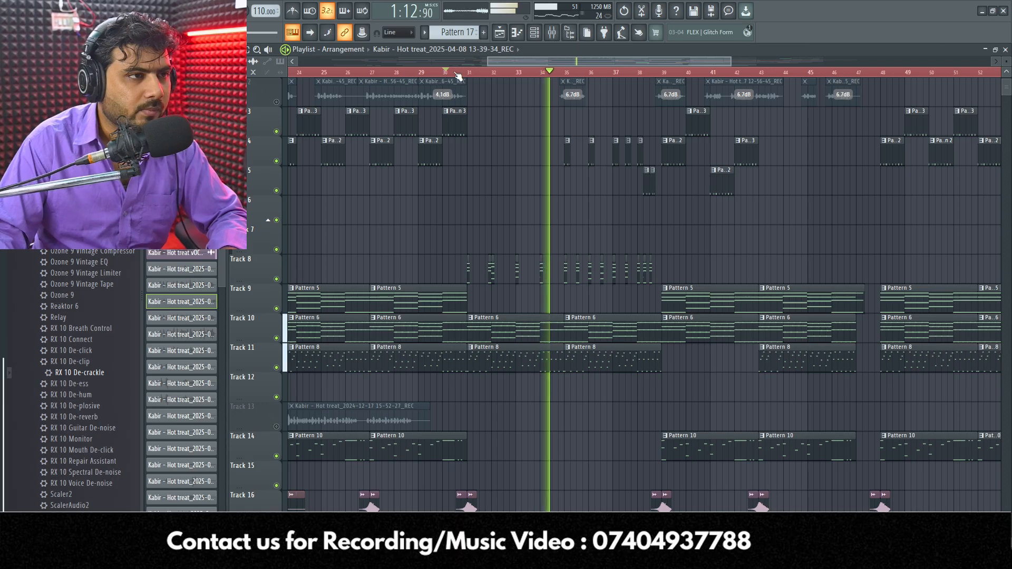
scroll(578, 72, "up", 4)
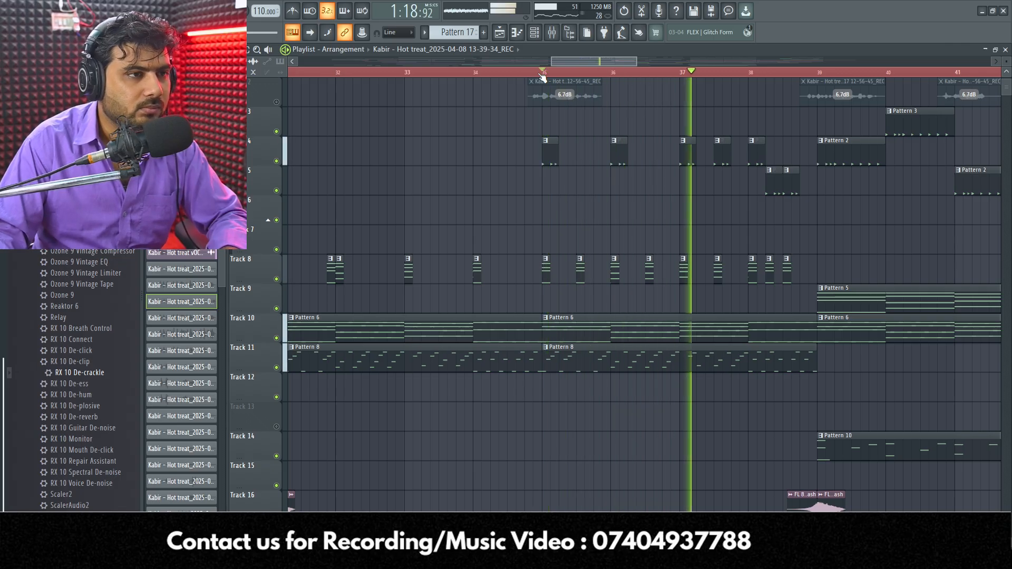
scroll(542, 76, "down", 3)
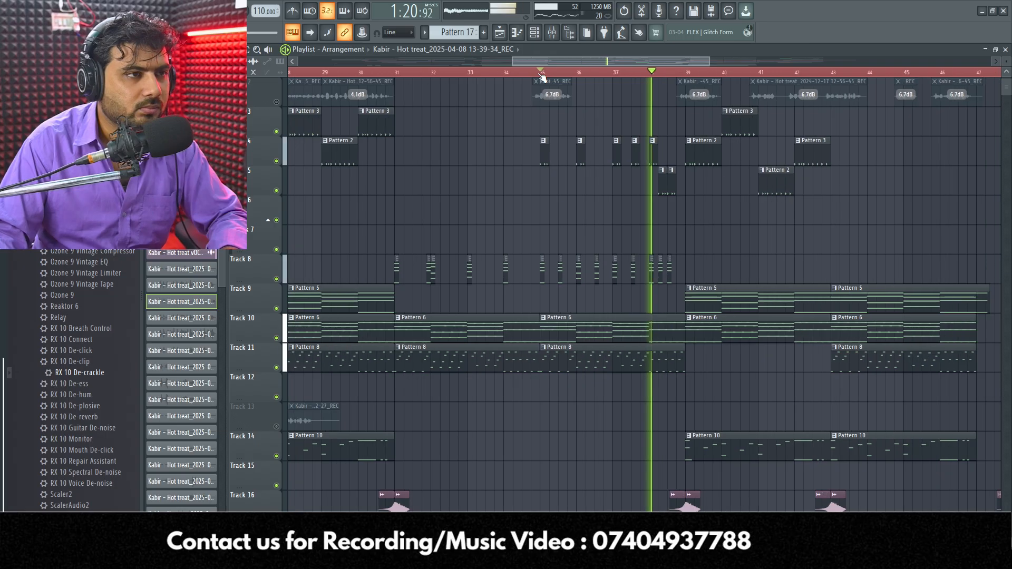
scroll(633, 73, "up", 1)
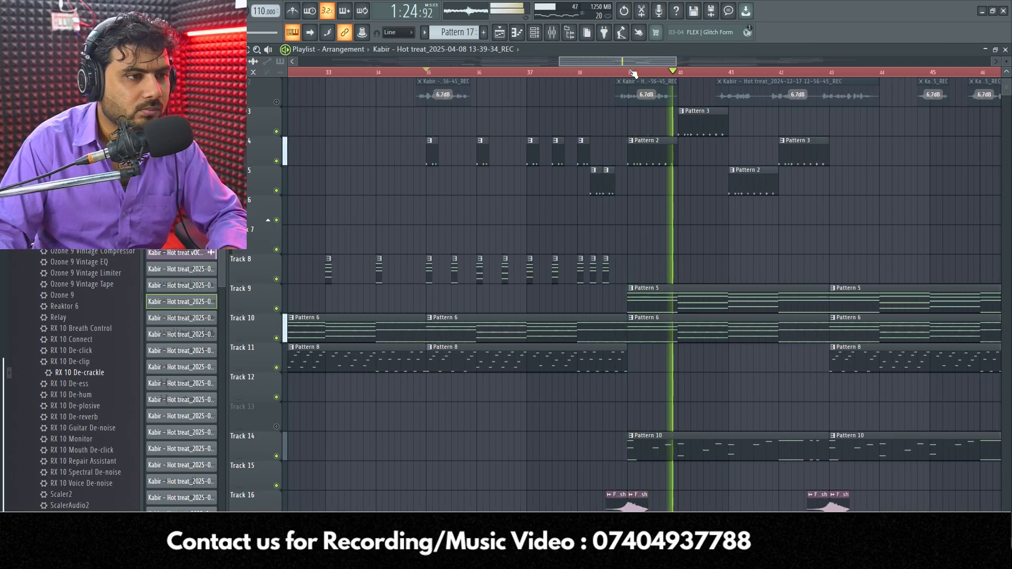
scroll(633, 73, "down", 4)
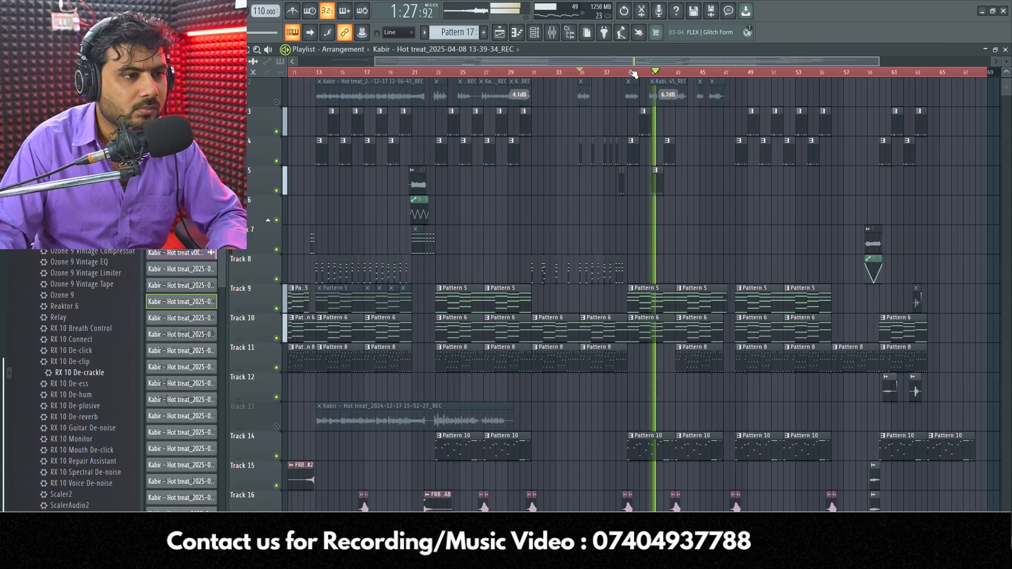
key("space")
- Examine the patterns, BANDLAB loops and vocal clips arranged between bars 28 and 56, down to Track 30
scroll(707, 180, "down", 2)
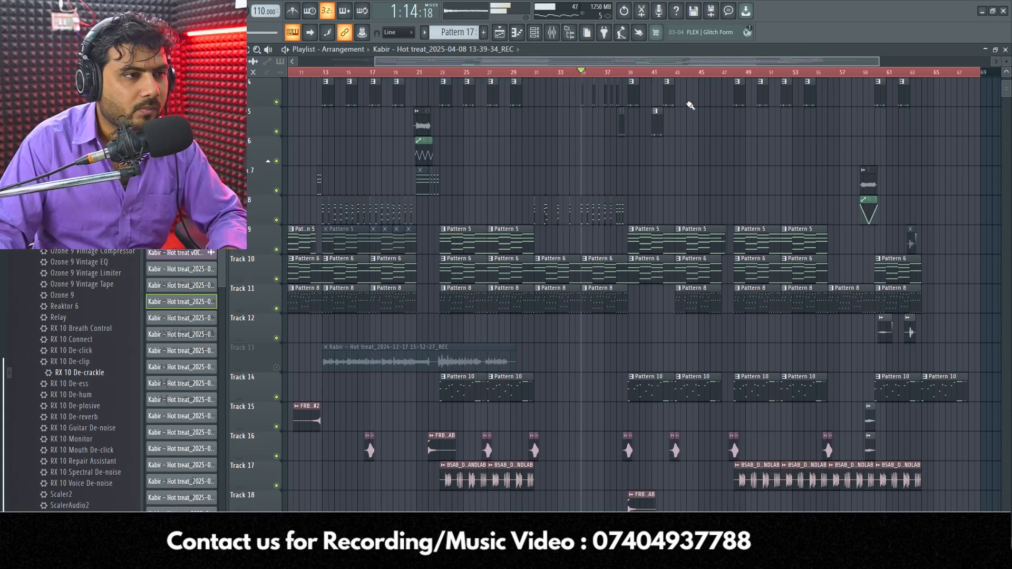
scroll(683, 74, "up", 2)
scroll(726, 438, "up", 3)
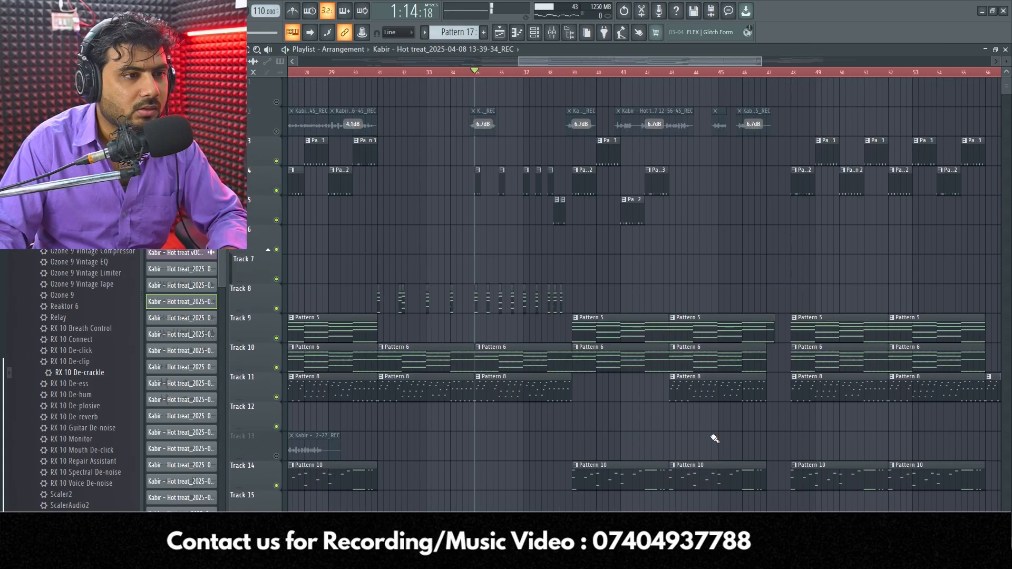
scroll(704, 338, "down", 15)
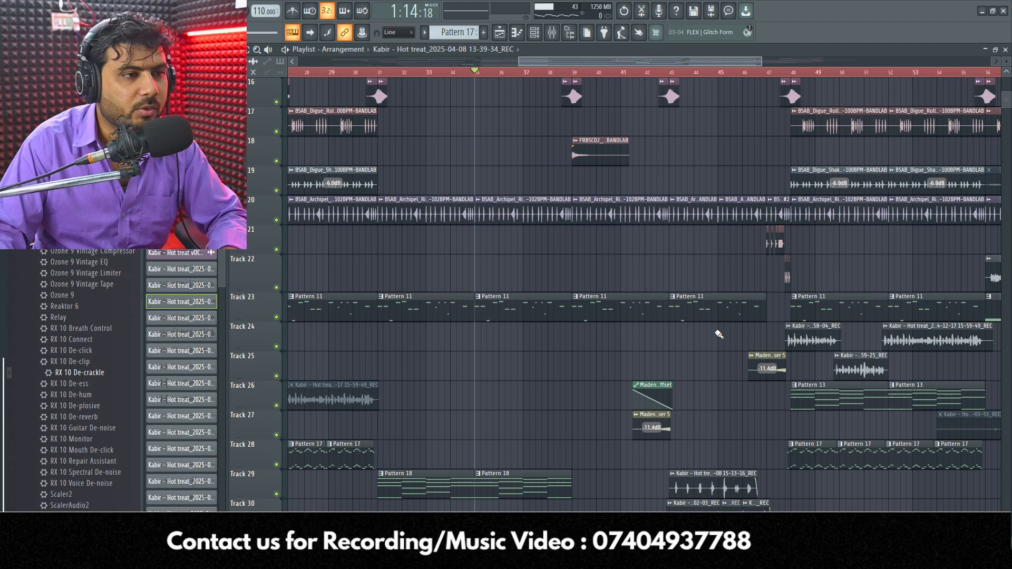
scroll(718, 333, "up", 9)
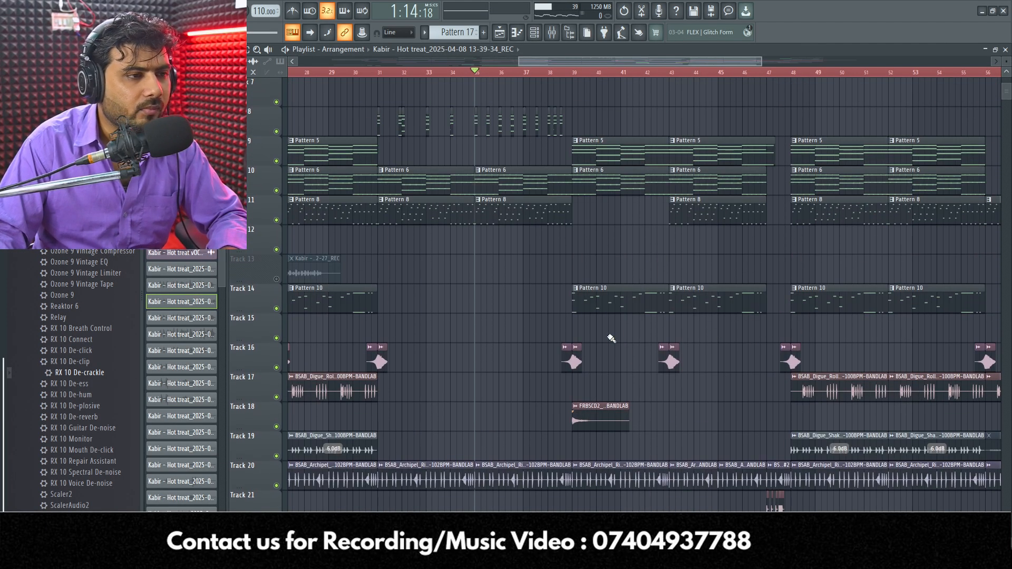
scroll(608, 150, "down", 8)
scroll(617, 168, "up", 4)
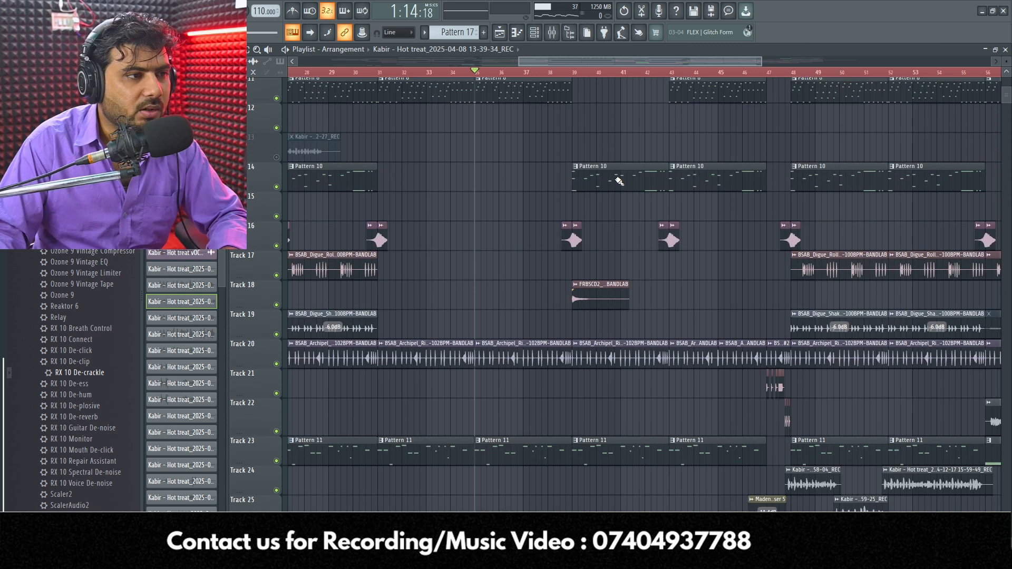
- Open the Brass Section 1 notes of Pattern 10 in the piano roll, play them and close the piano roll
double_click(622, 178)
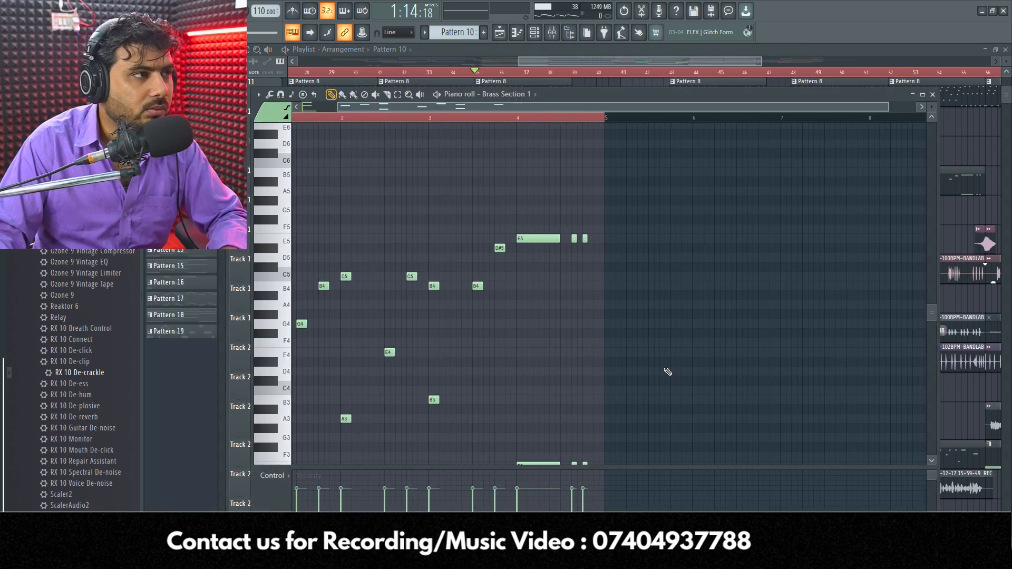
scroll(654, 397, "down", 2)
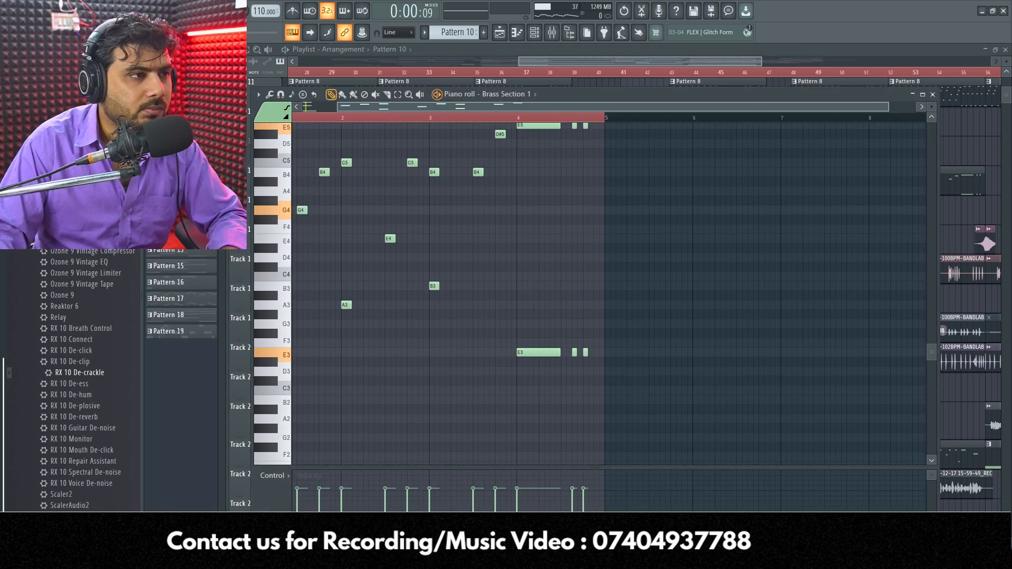
scroll(693, 121, "down", 1)
scroll(737, 277, "up", 6)
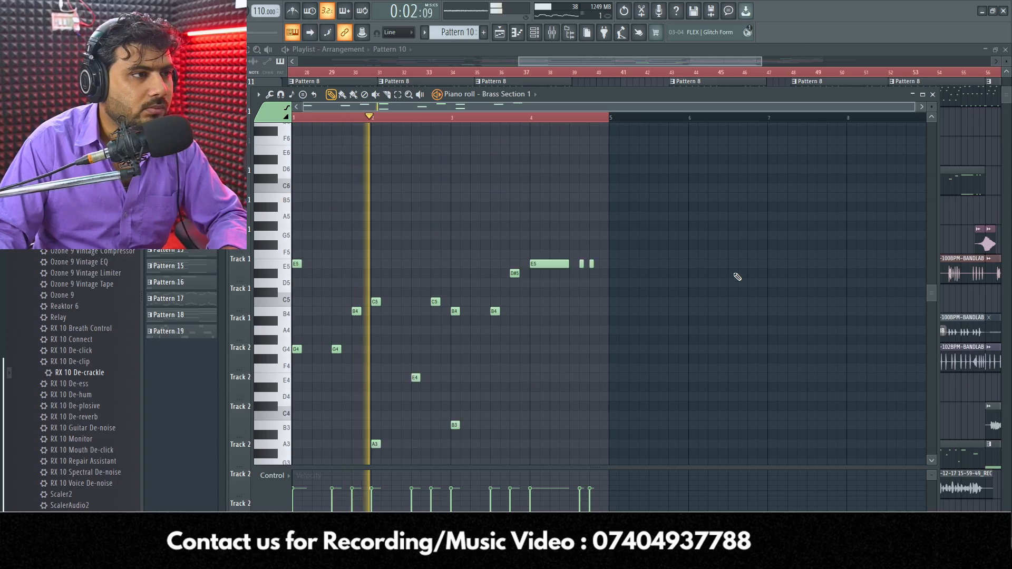
scroll(741, 276, "down", 5)
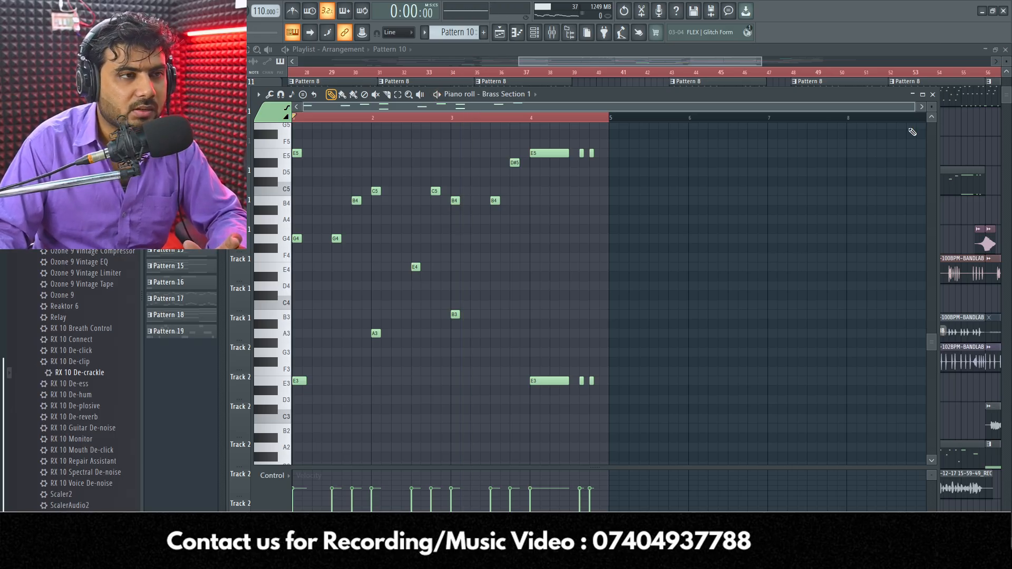
left_click(932, 95)
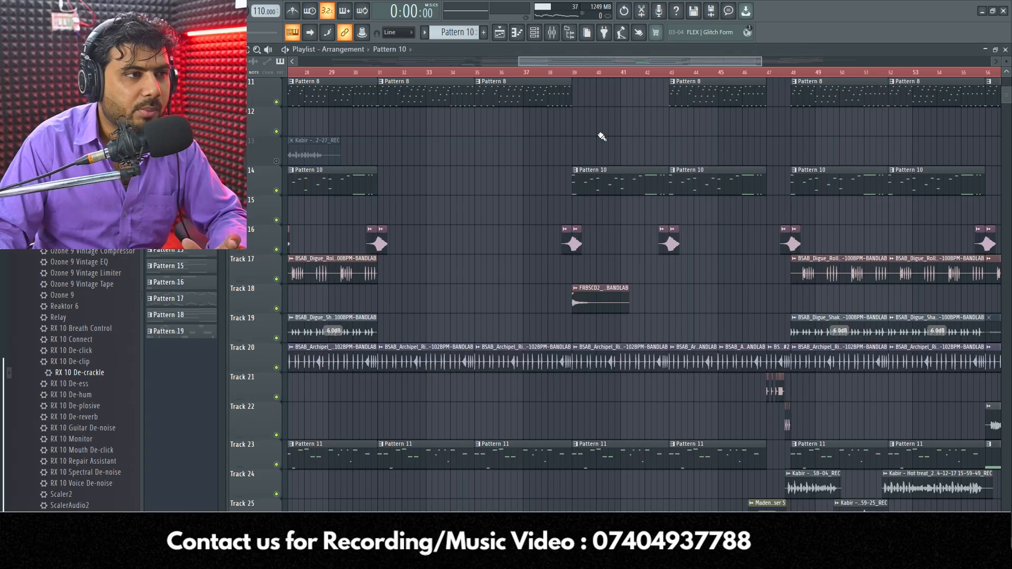
- Open the FL Keys chords of Pattern 5 from Track 9 in the piano roll, play them and close the piano roll
scroll(721, 74, "down", 3)
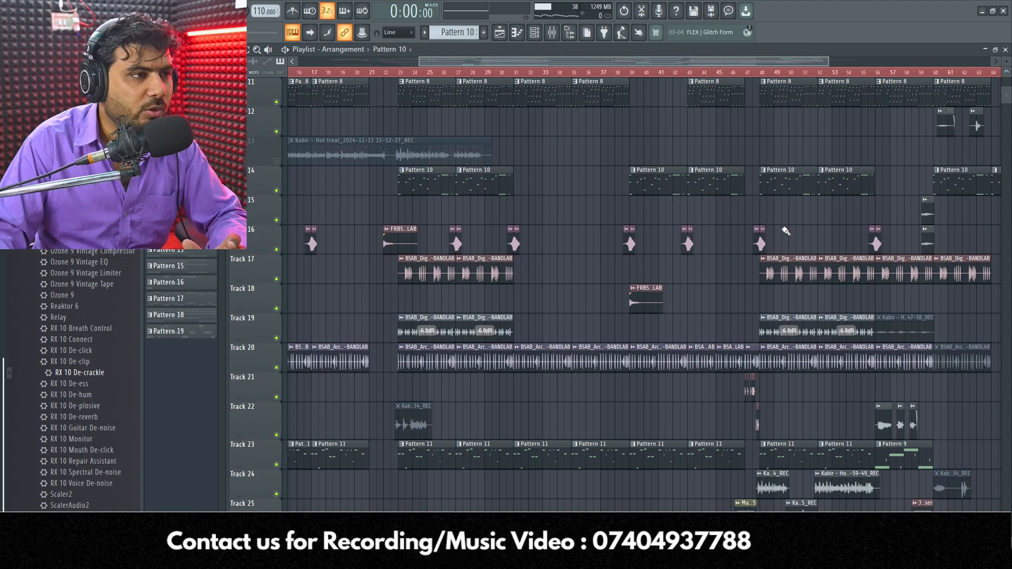
scroll(786, 231, "up", 6)
double_click(417, 209)
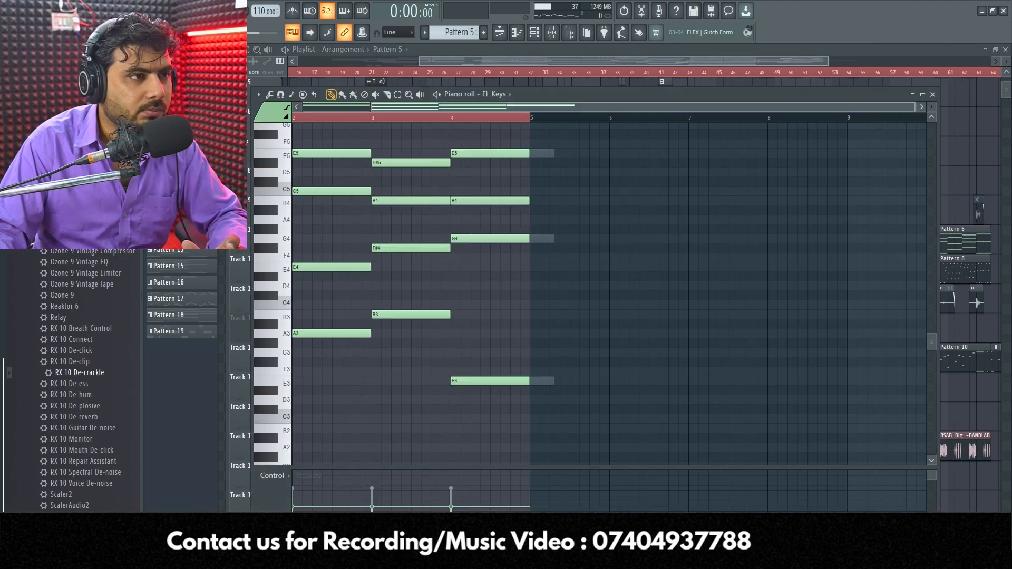
key("space")
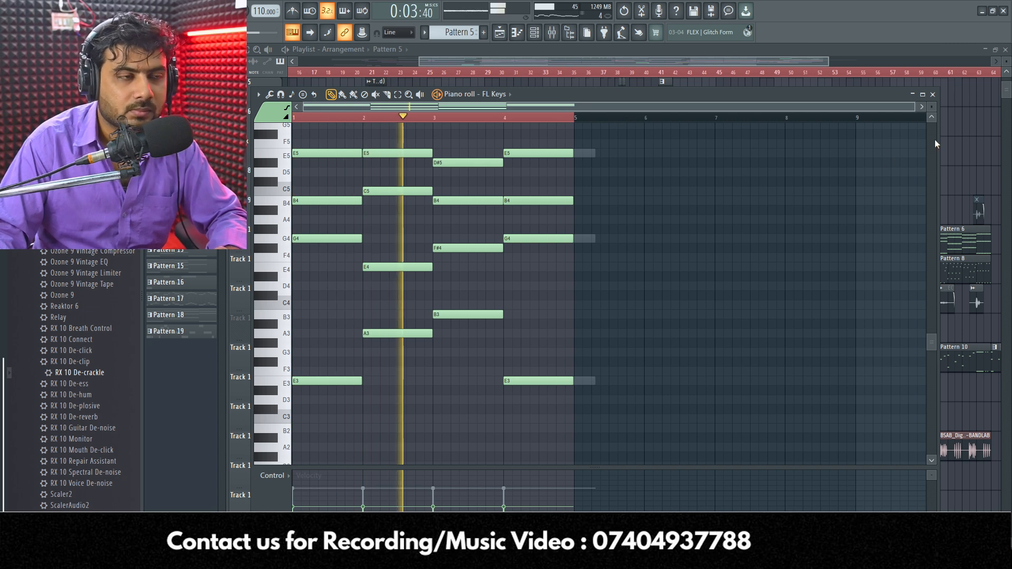
left_click(933, 95)
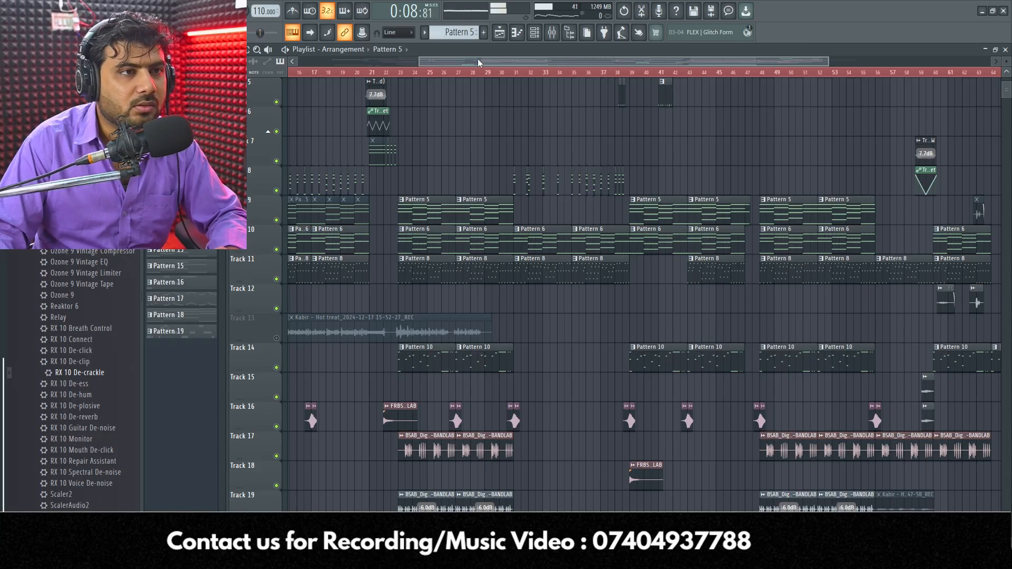
- Move the song position to just before bar 21, at the start of the consolidated clip on Track 5
scroll(481, 73, "down", 4)
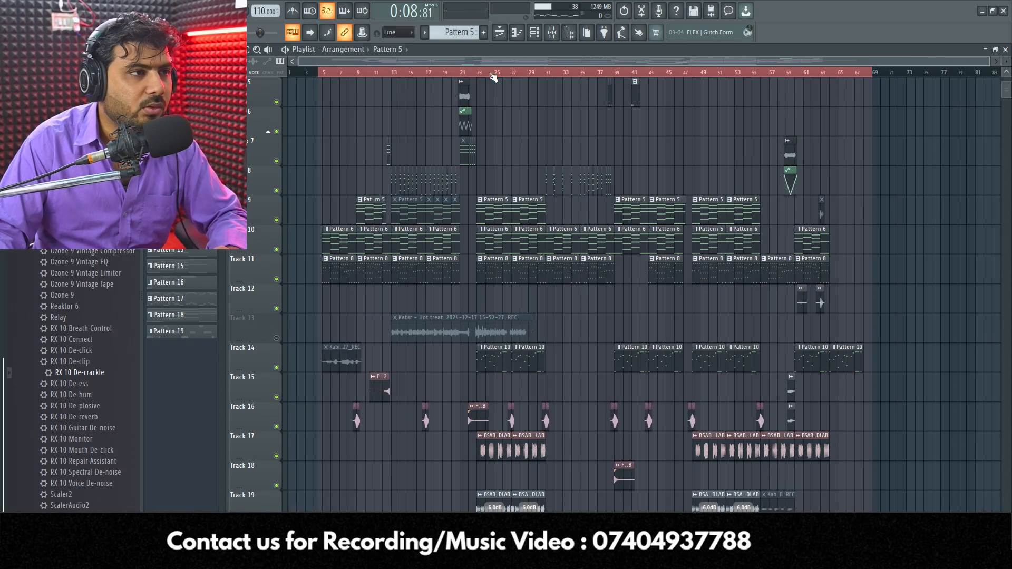
scroll(493, 76, "up", 6)
scroll(507, 302, "up", 3)
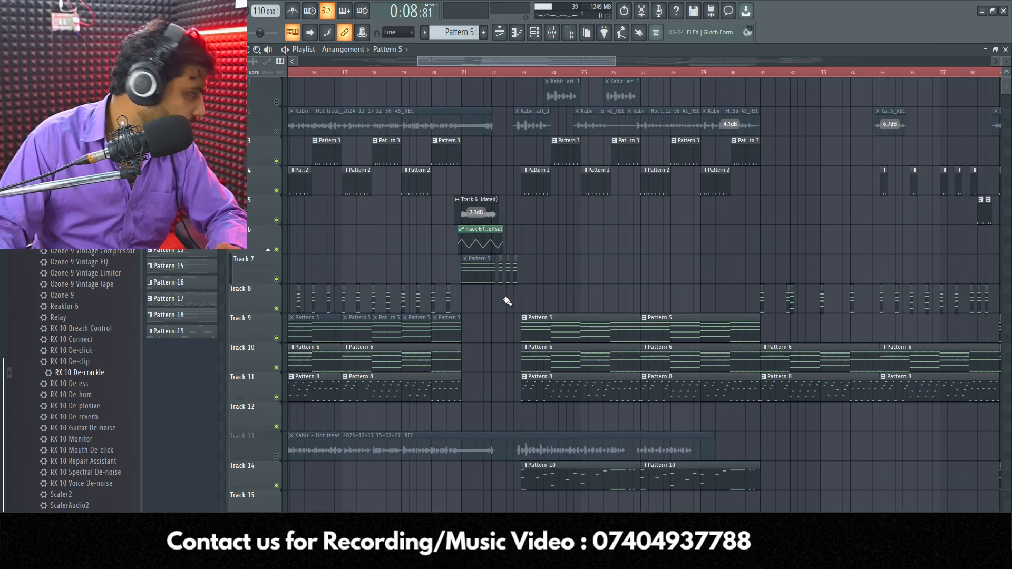
scroll(507, 302, "down", 1)
scroll(507, 298, "up", 1)
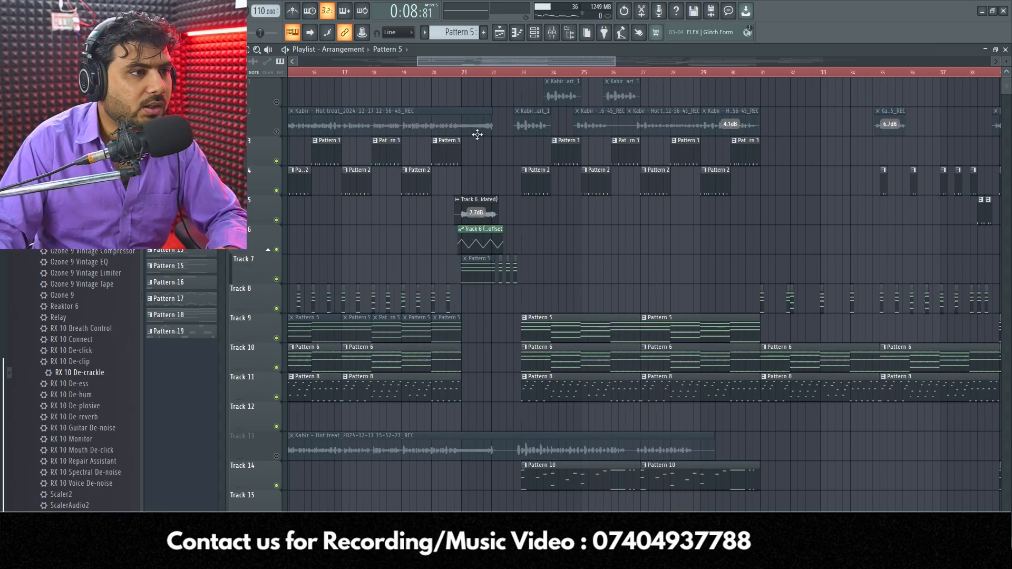
left_click(462, 74)
- Play the vocals on Tracks 31 and 32 from the start of their volume and panning automation, and stop playback
scroll(462, 74, "up", 2)
scroll(552, 340, "down", 5)
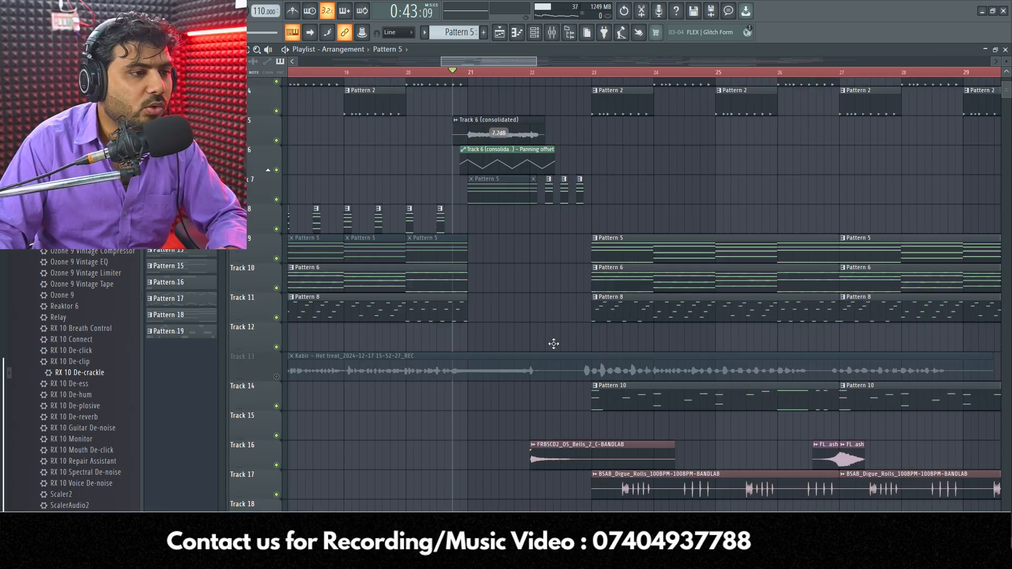
scroll(552, 336, "down", 4)
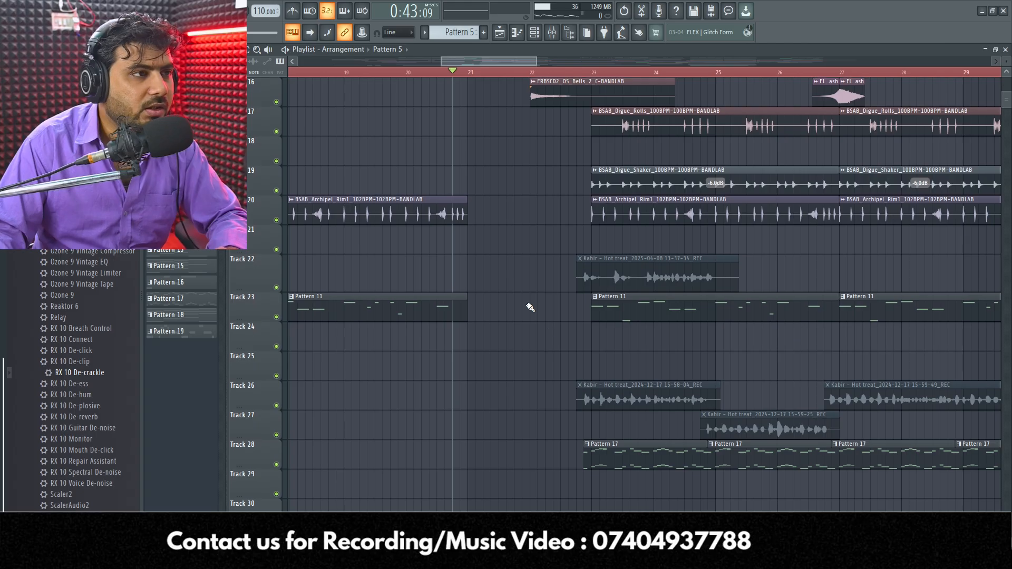
scroll(530, 305, "down", 3)
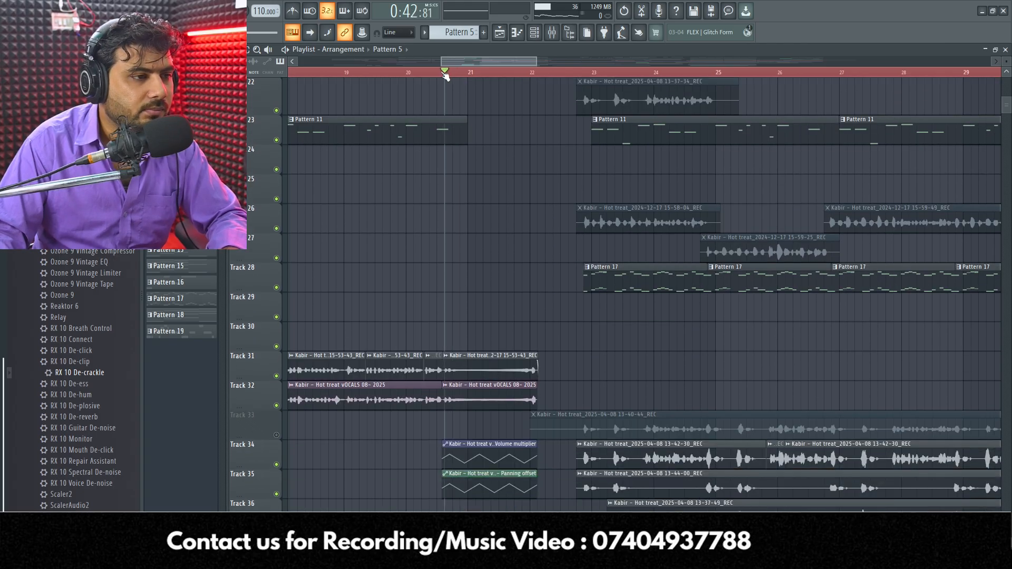
scroll(445, 73, "up", 1)
key("space")
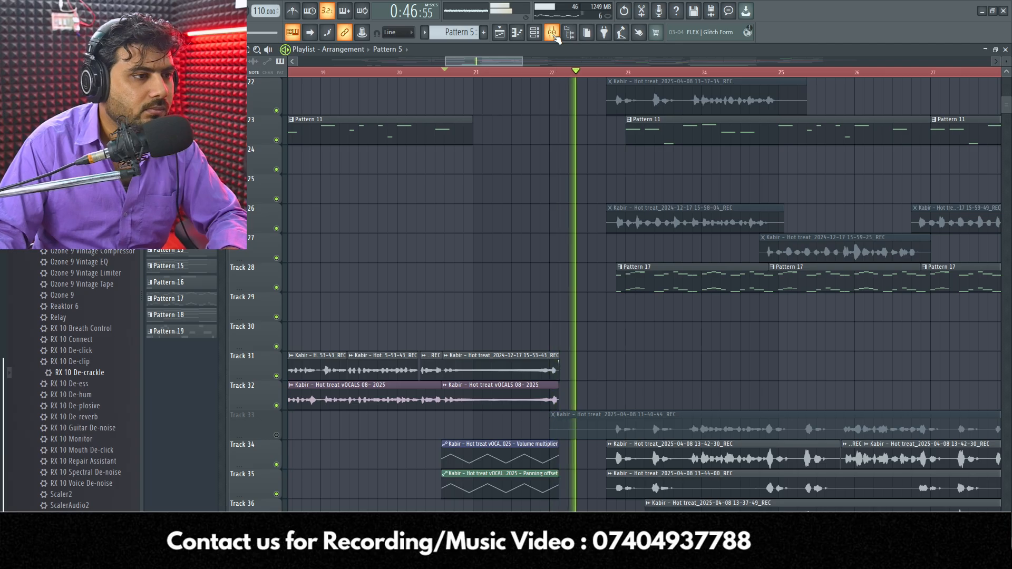
- Open the vocals' Volume multiplier automation clip on Track 34 to view its curve and target link, and close its editor
scroll(524, 361, "down", 5)
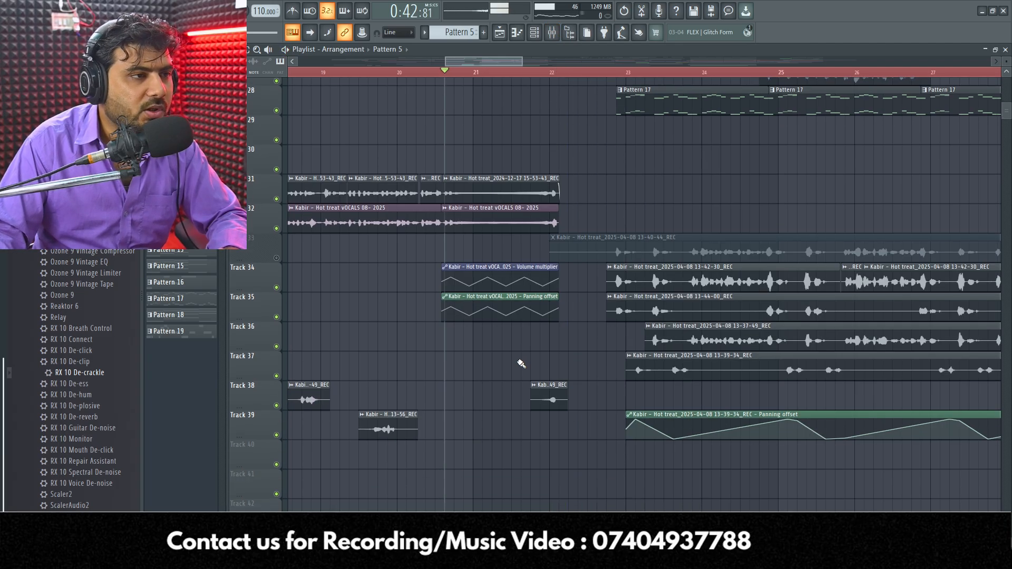
double_click(476, 179)
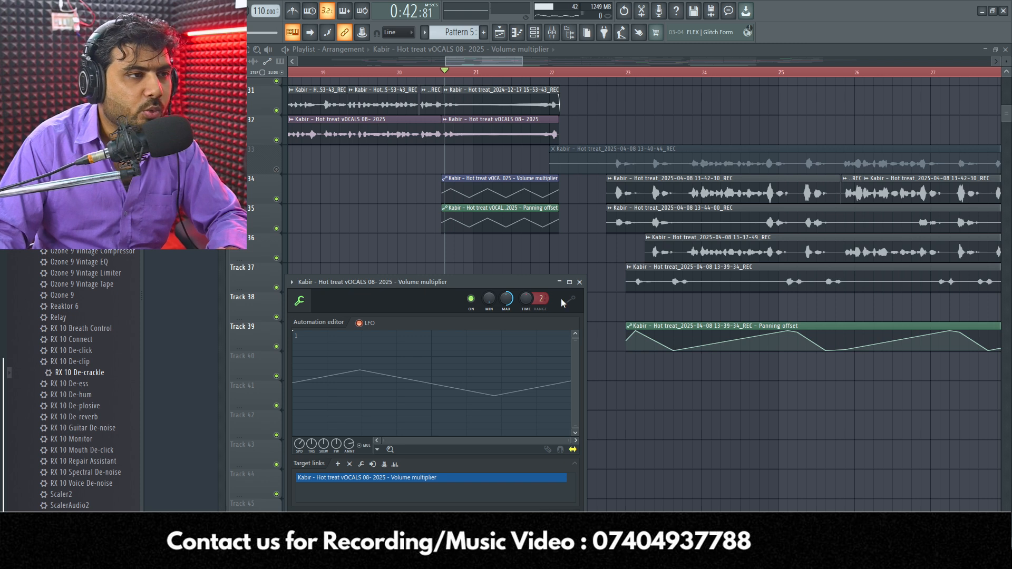
left_click(579, 282)
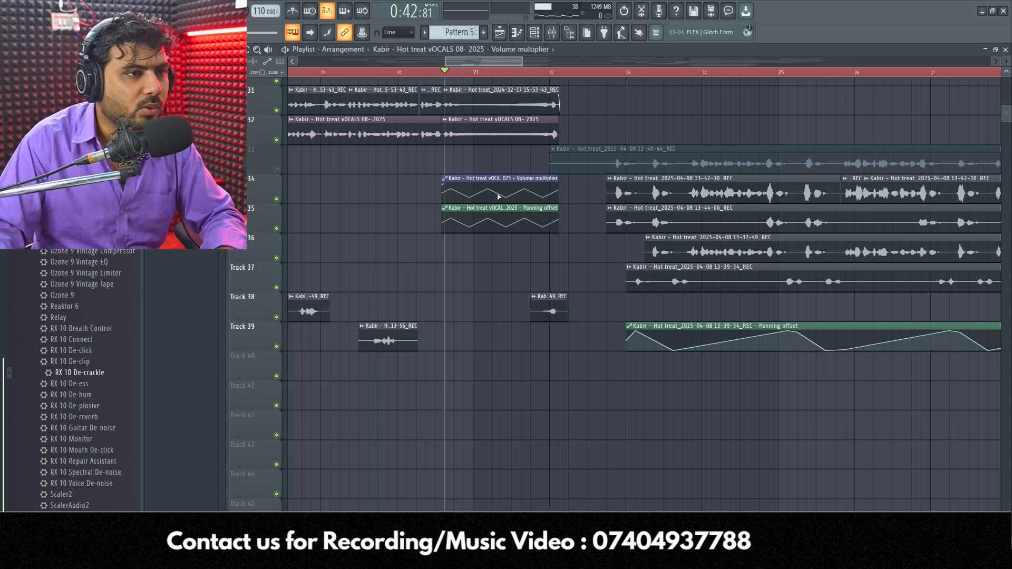
scroll(444, 73, "down", 4)
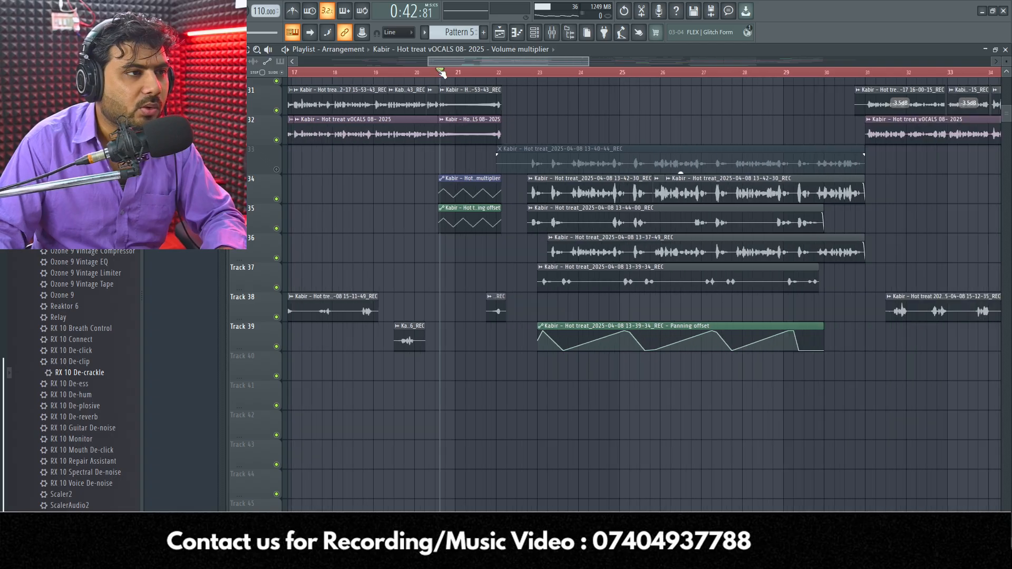
- Play the layered vocals on Tracks 34 to 37 and their panning automation from just before bar 22, and stop playback
scroll(489, 77, "up", 5)
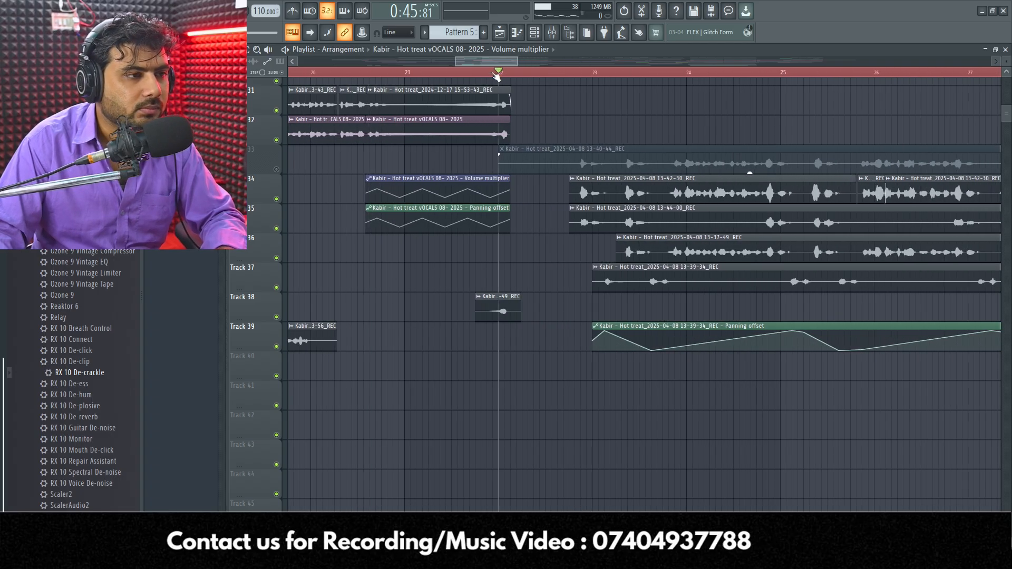
scroll(484, 76, "up", 2)
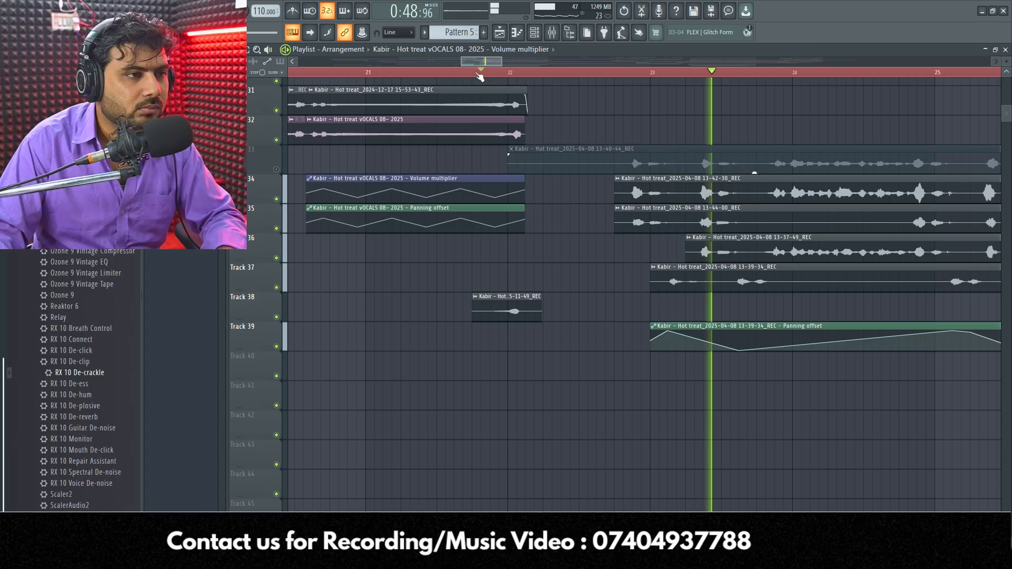
scroll(478, 75, "down", 2)
key("space")
- Play the BSAB_Digue_Rolls loop on Track 17 on its own from bar 48 and stop playback
scroll(478, 75, "down", 6)
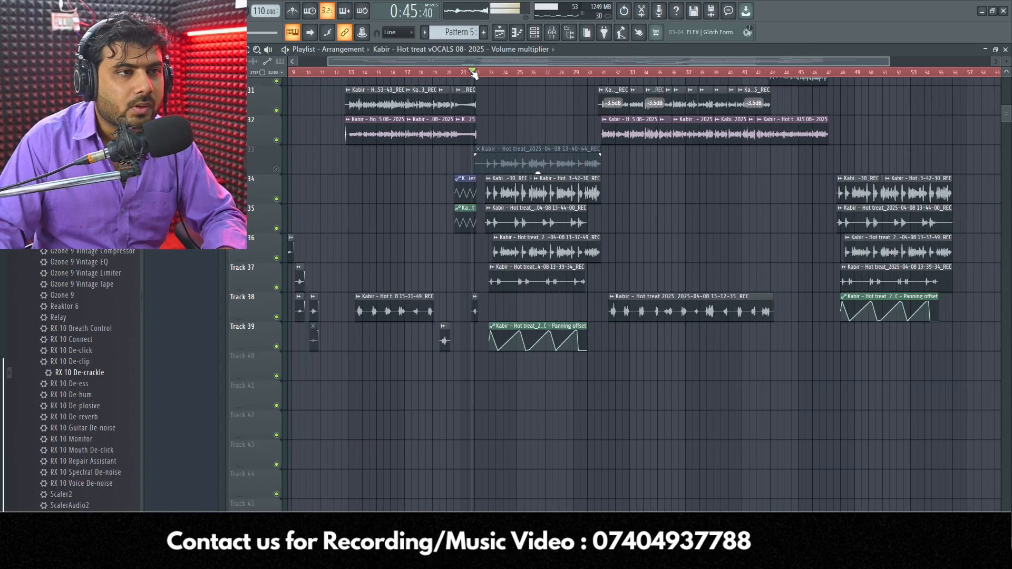
scroll(829, 82, "up", 10)
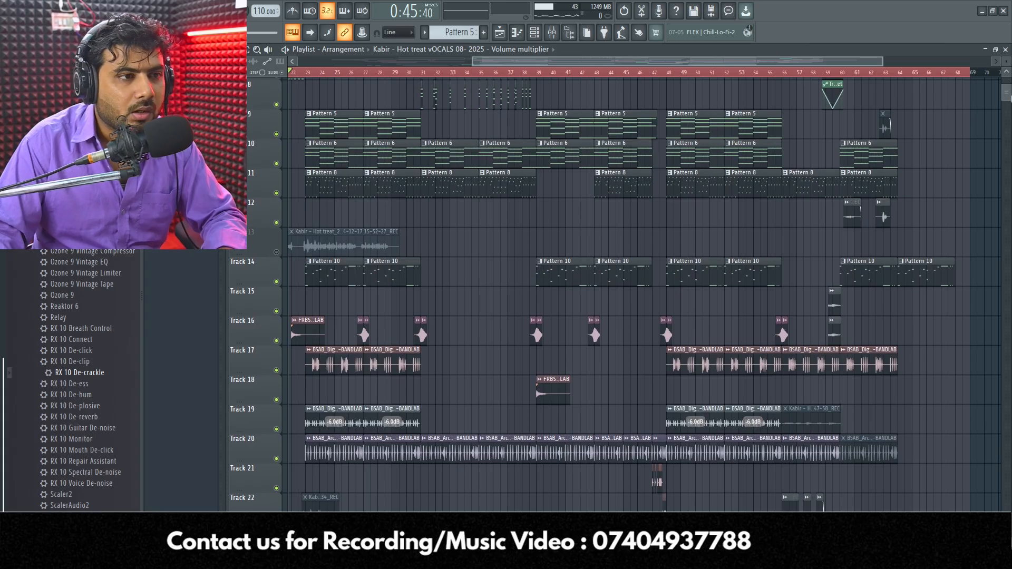
scroll(896, 78, "up", 4)
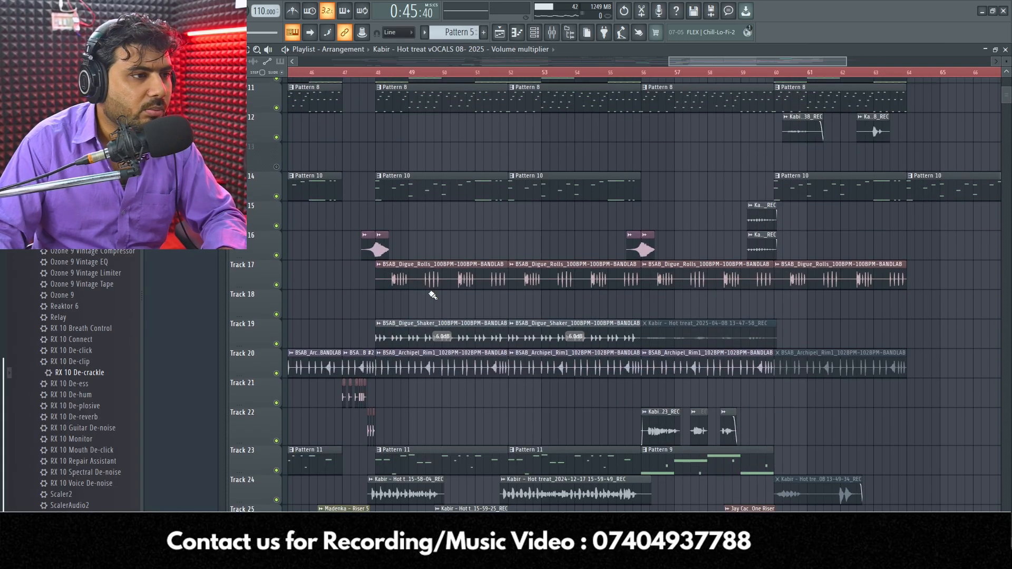
scroll(429, 294, "down", 3)
left_click(377, 72)
scroll(377, 74, "up", 2)
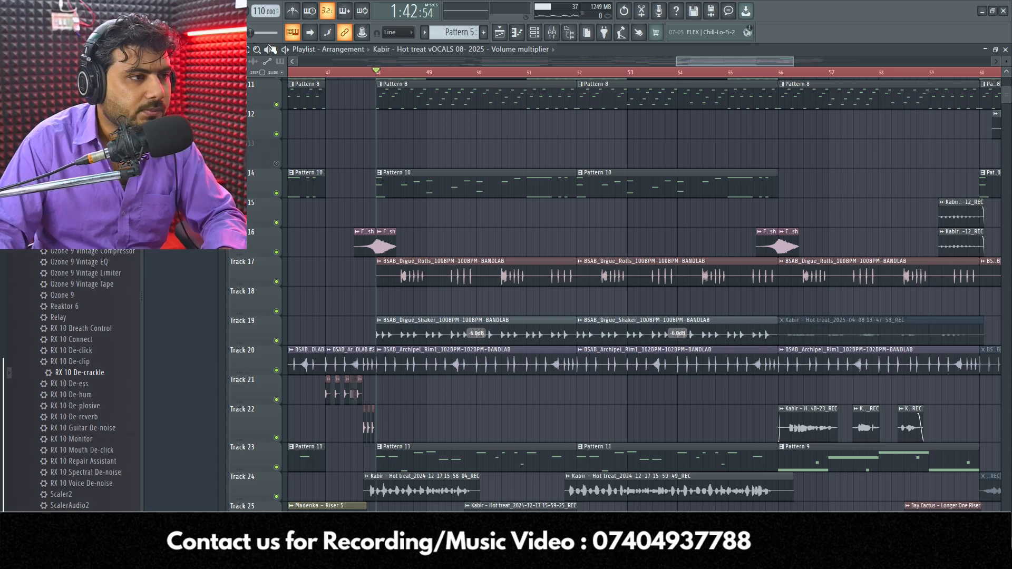
left_click(394, 283)
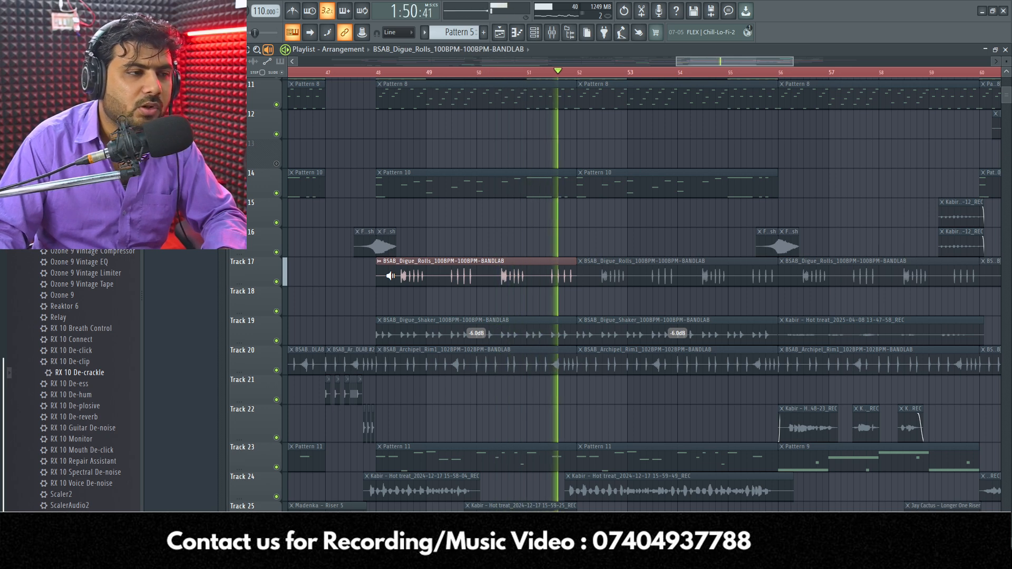
key("space")
- Play the BSAB_Digue_Shaker loop on Track 19 on its own from bar 48 and stop playback
scroll(390, 274, "down", 1)
scroll(390, 273, "down", 5)
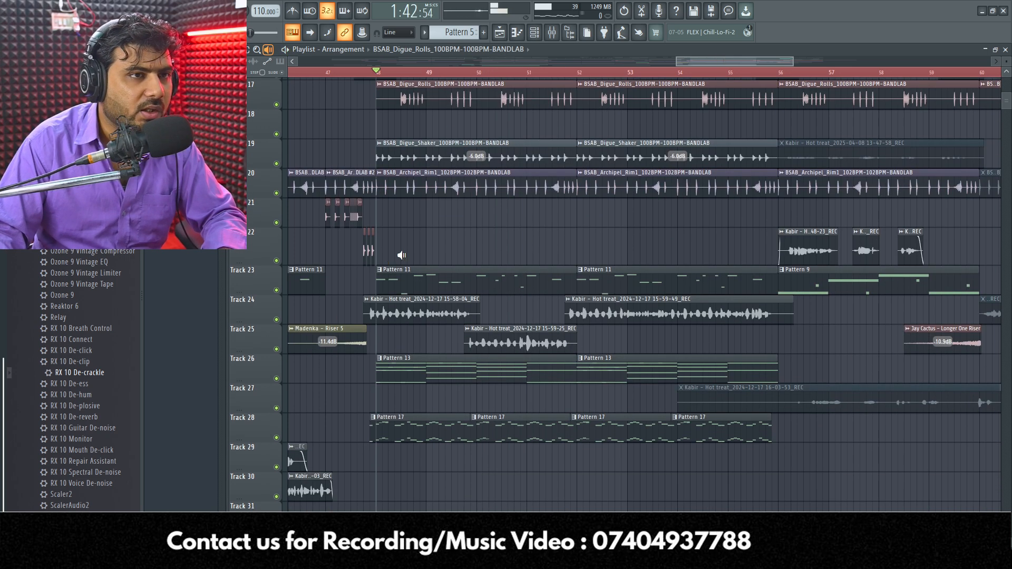
scroll(490, 75, "down", 5)
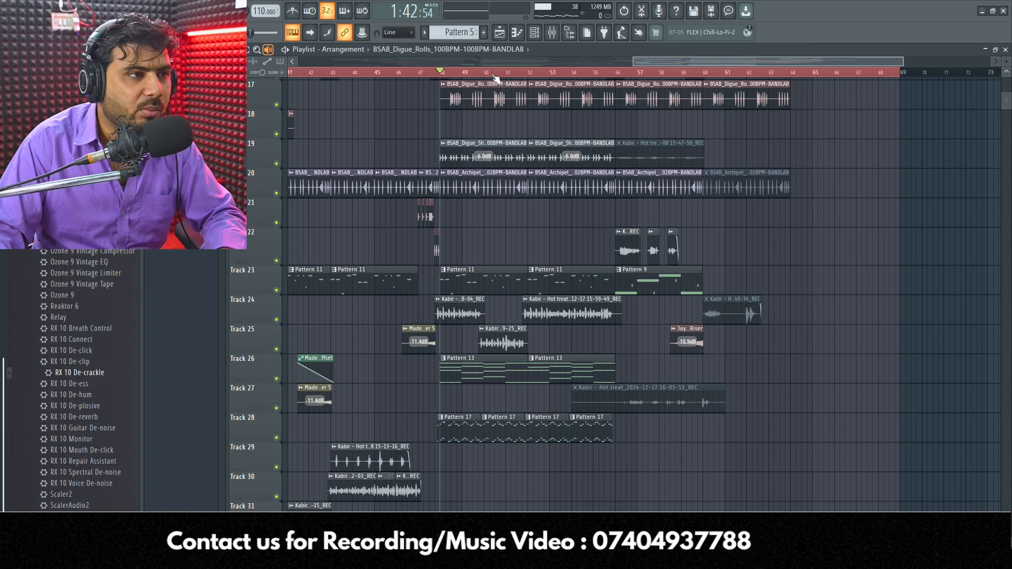
scroll(452, 78, "up", 4)
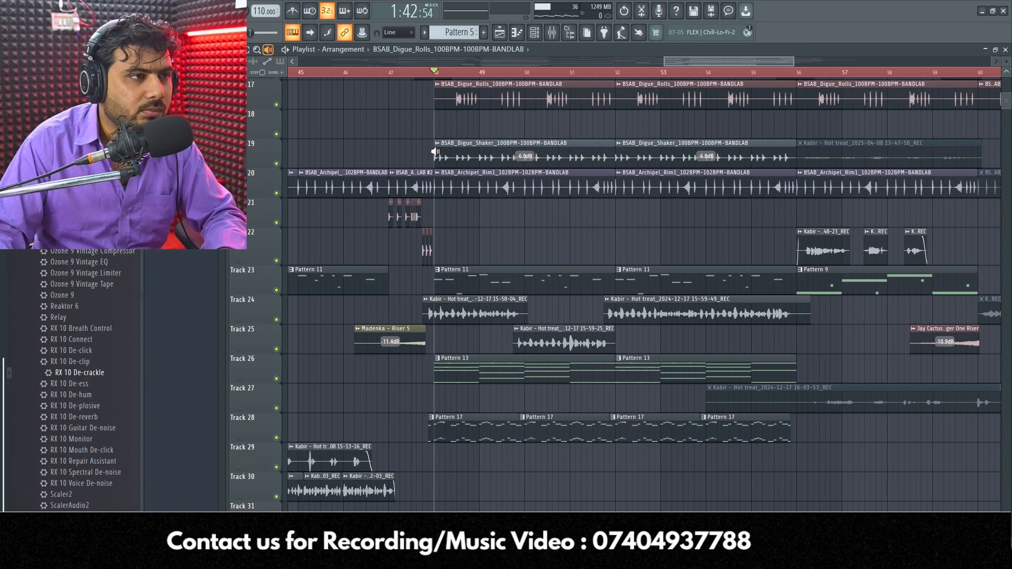
key("space")
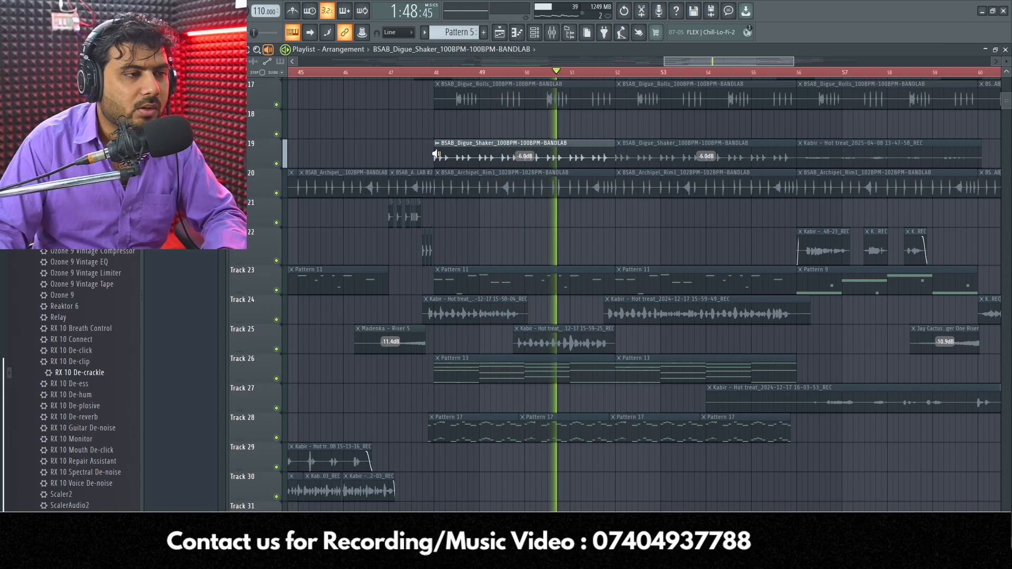
key("space")
- Examine the second half of the arrangement, from the uppermost tracks down to the Panning offset automation on Track 38
scroll(703, 84, "down", 5)
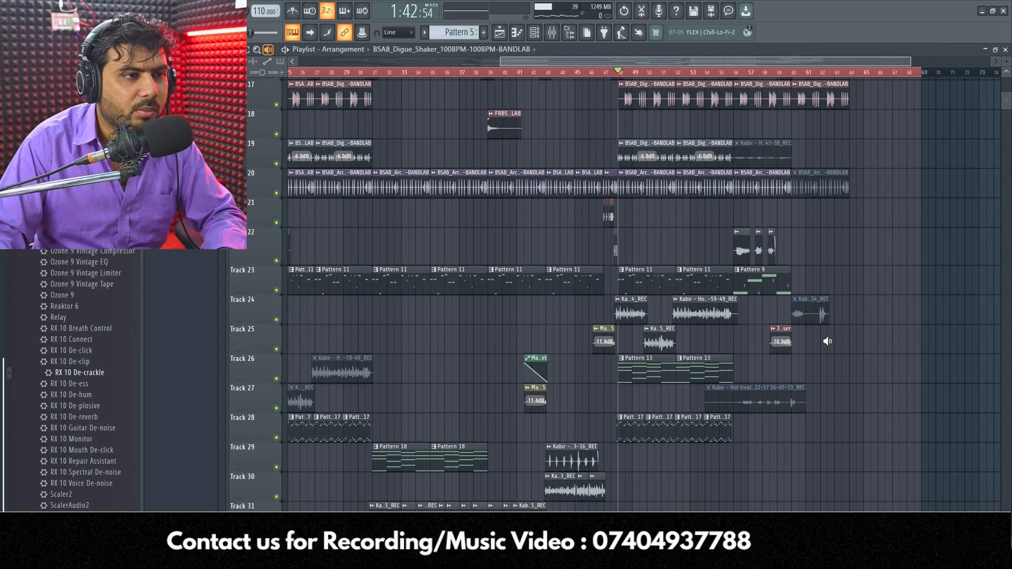
scroll(844, 338, "up", 6)
scroll(844, 338, "up", 2)
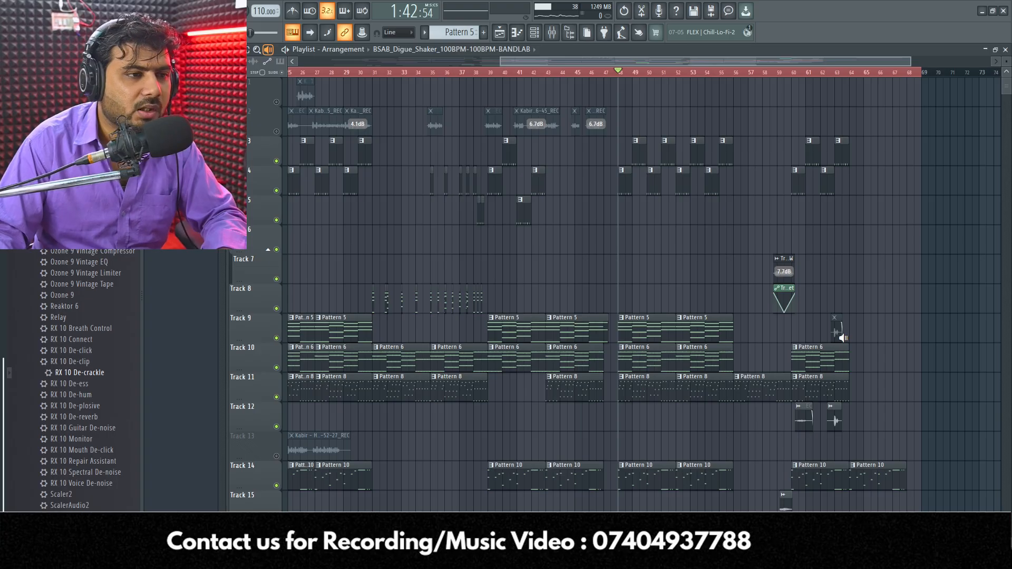
scroll(844, 338, "down", 12)
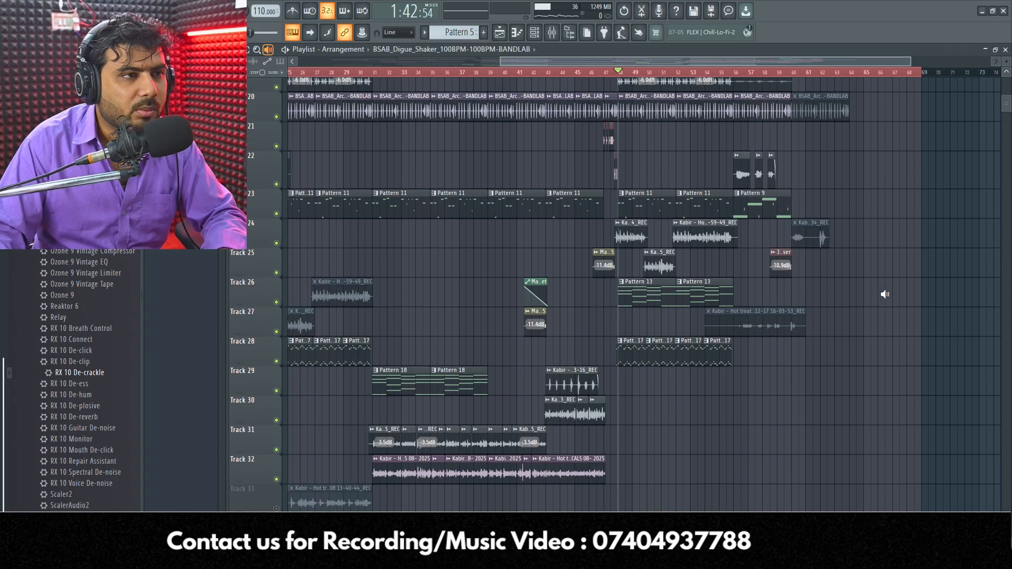
scroll(885, 294, "down", 5)
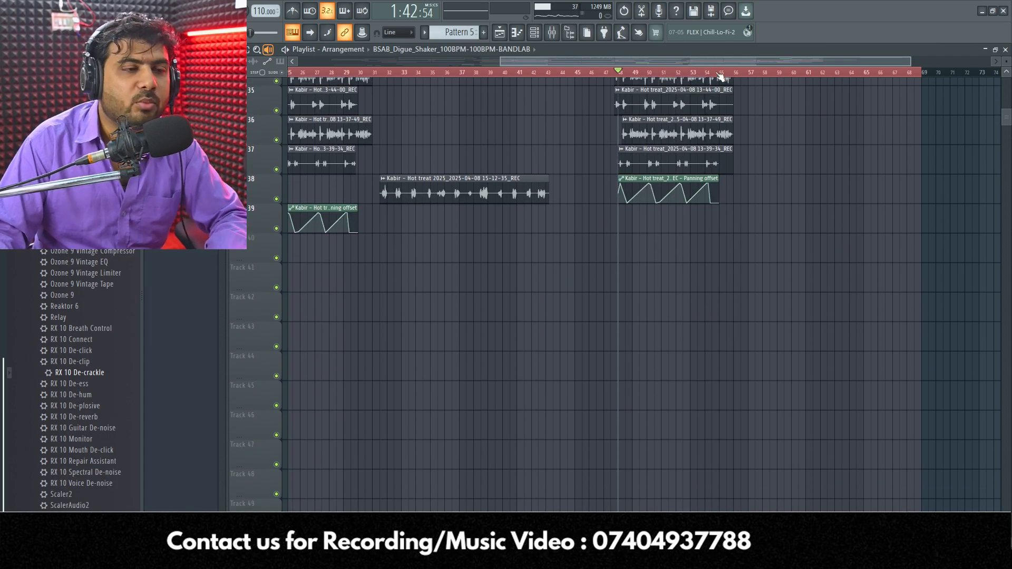
scroll(720, 75, "up", 2)
scroll(879, 333, "up", 7)
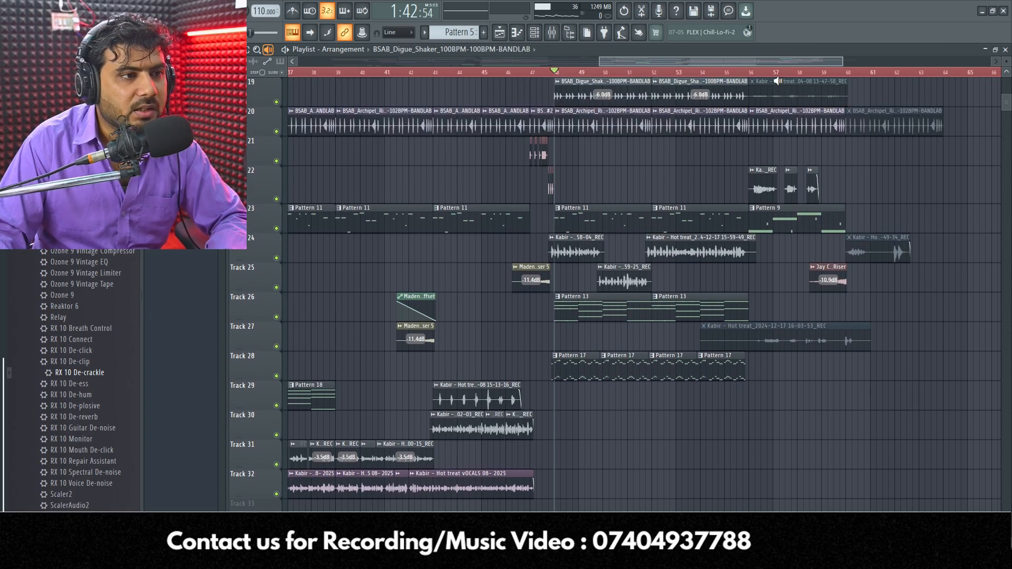
- Play the full arrangement from midway through bar 55, across the Pattern 9 section and past bar 61, and stop playback
scroll(786, 77, "up", 3)
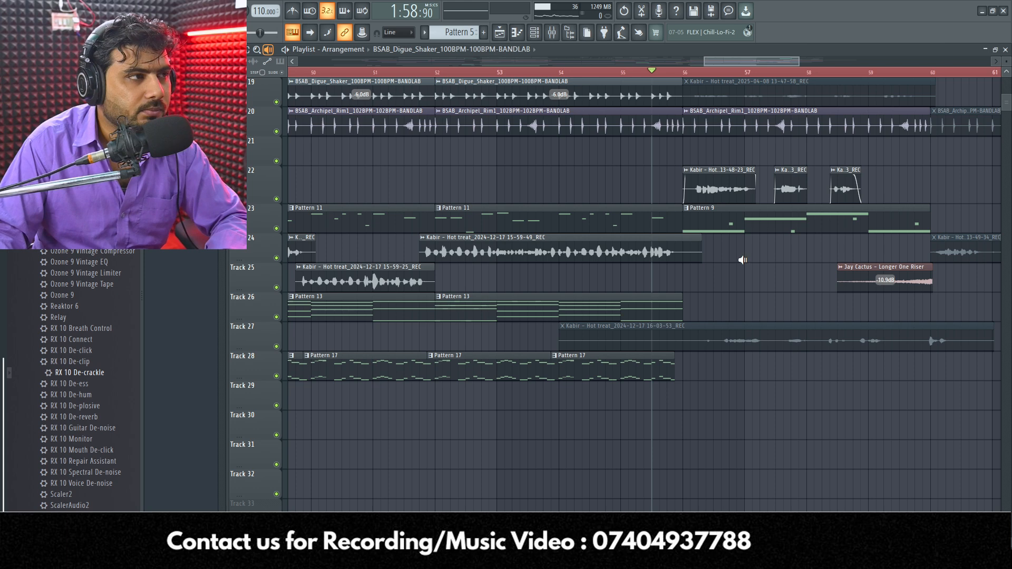
key("space")
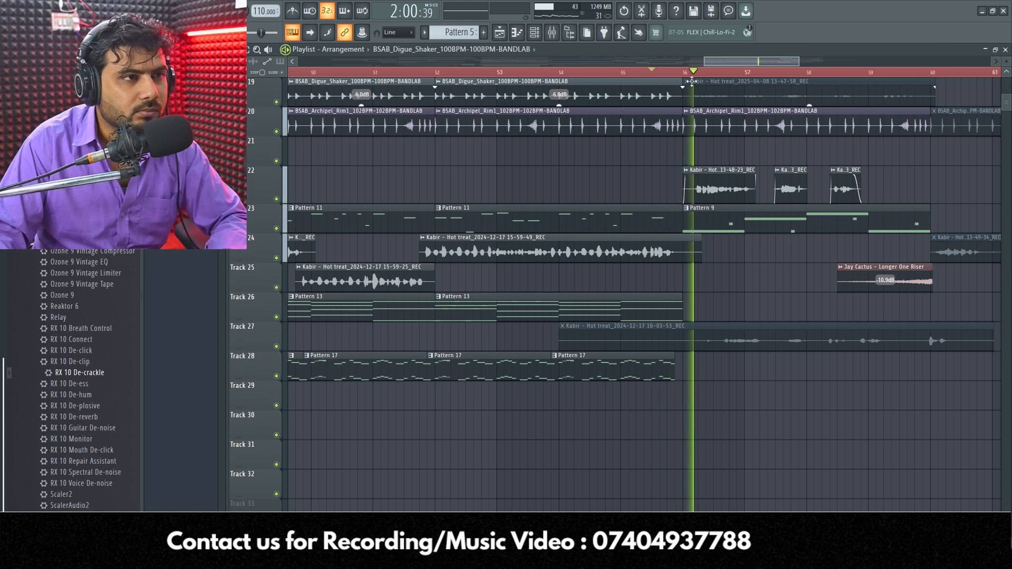
scroll(576, 76, "down", 4)
scroll(655, 74, "up", 5)
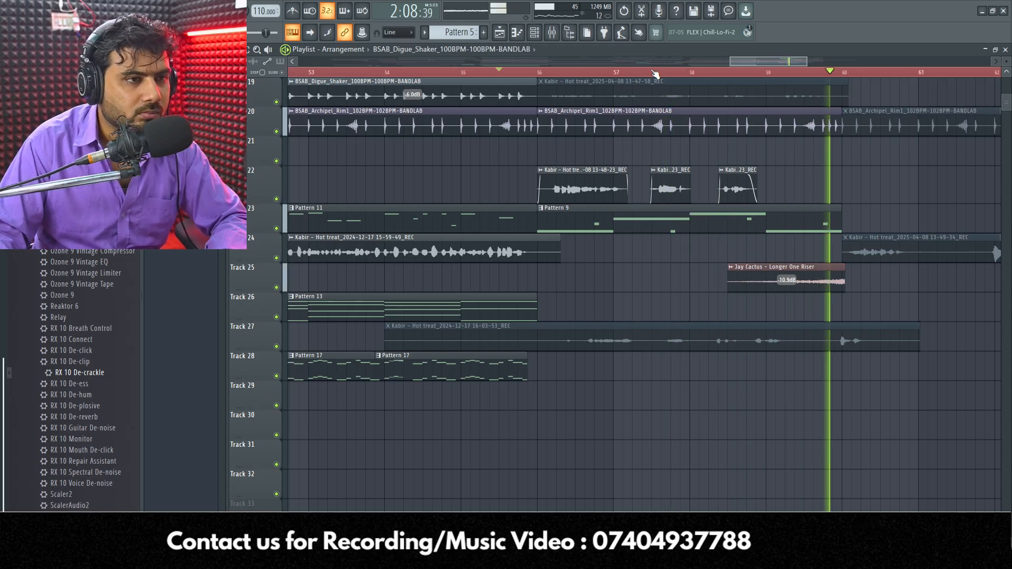
scroll(655, 74, "down", 5)
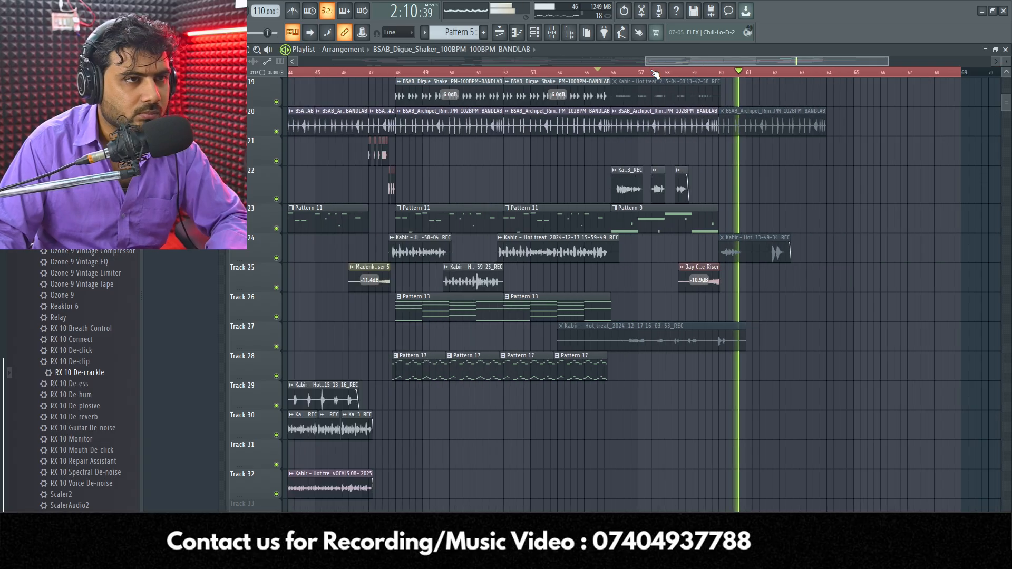
scroll(655, 74, "down", 1)
scroll(792, 76, "up", 3)
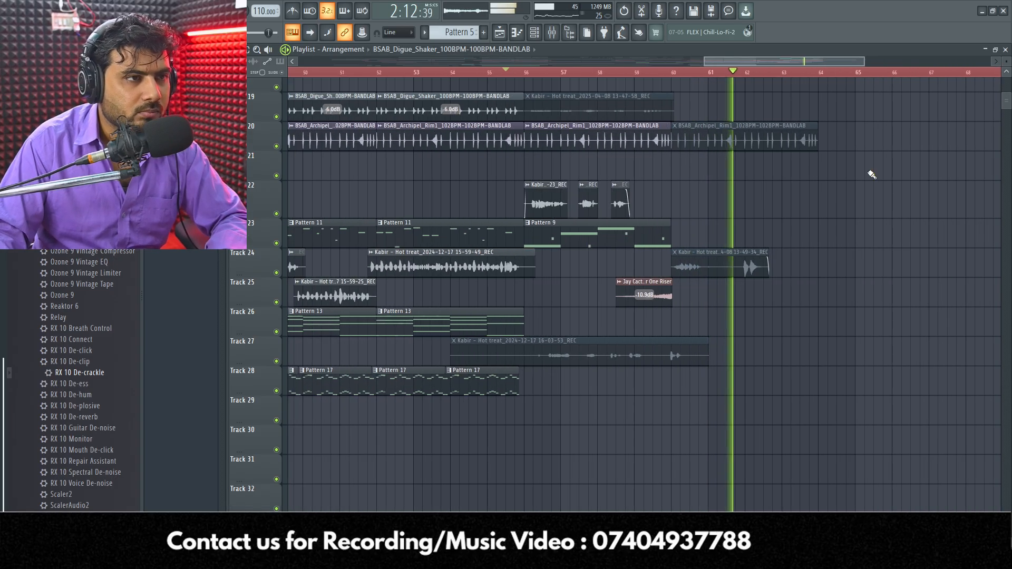
scroll(877, 179, "up", 3)
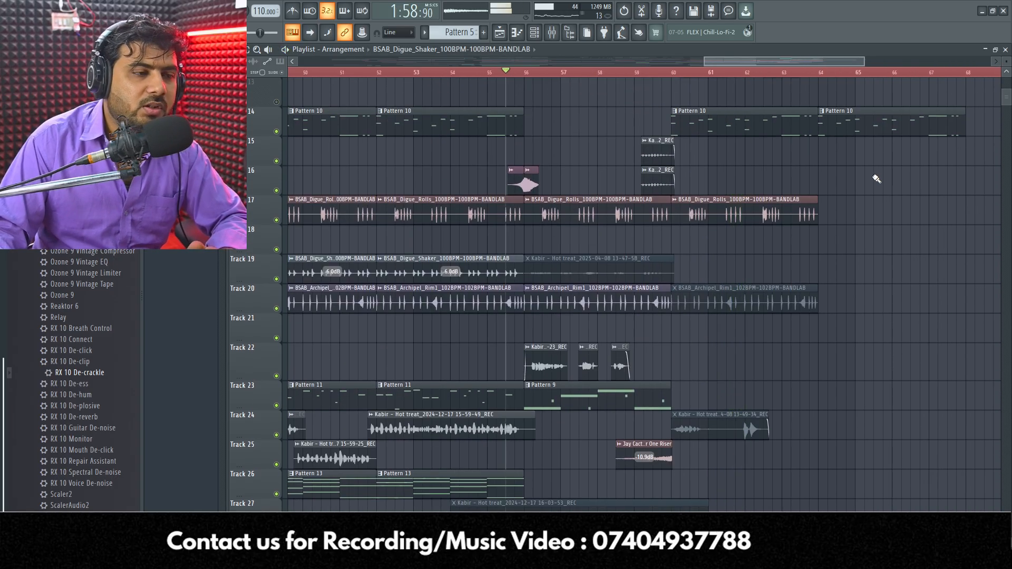
- Open the Brass Section notes of Pattern 9 from Track 23 in the piano roll, play them and close the piano roll
double_click(586, 390)
scroll(797, 285, "down", 4)
scroll(797, 276, "up", 8)
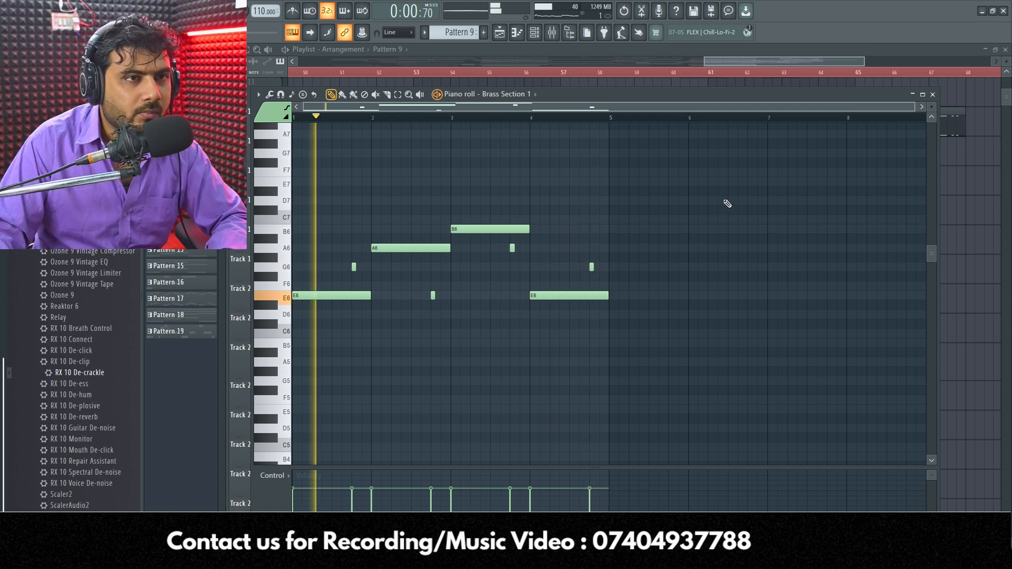
left_click(933, 95)
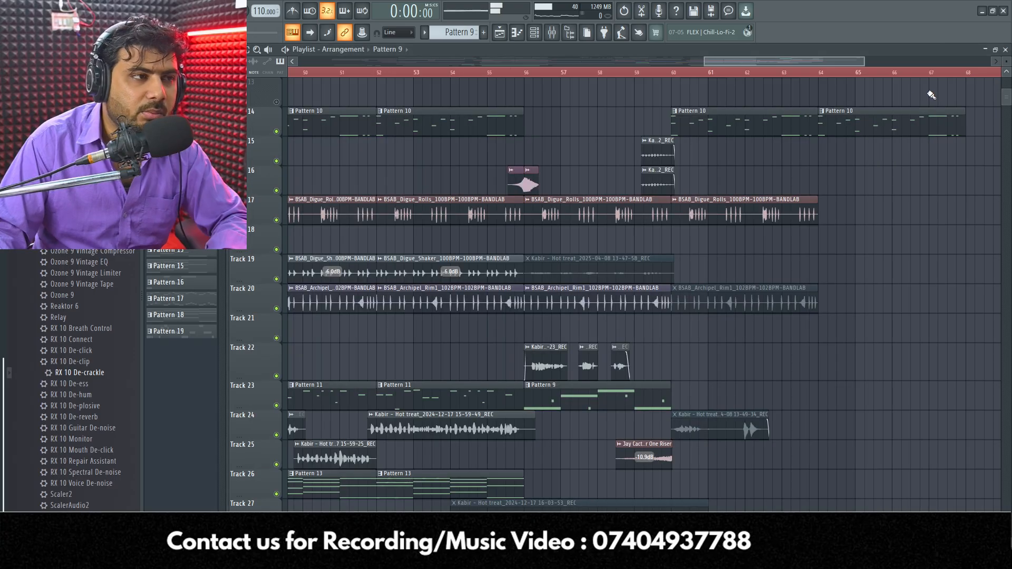
- Switch to VLC media player, play the exported Hot Treat.mp3 and pause it
scroll(764, 76, "down", 8)
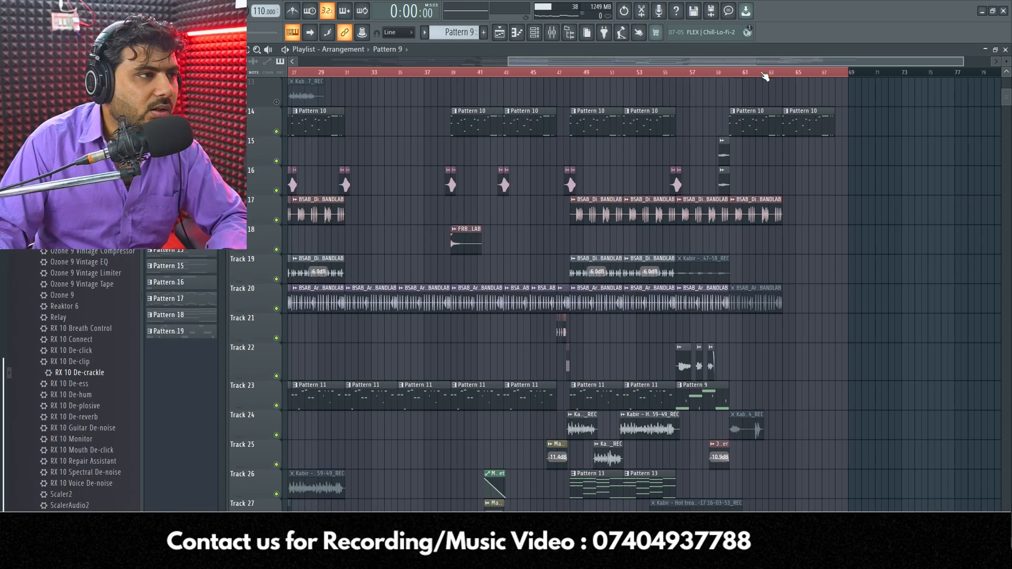
scroll(338, 75, "up", 3)
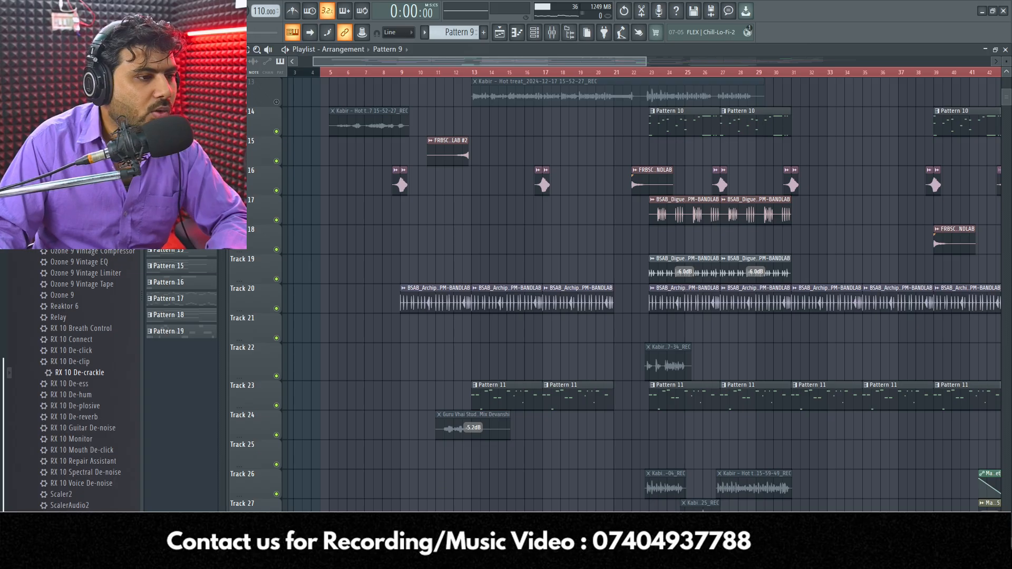
left_click(397, 559)
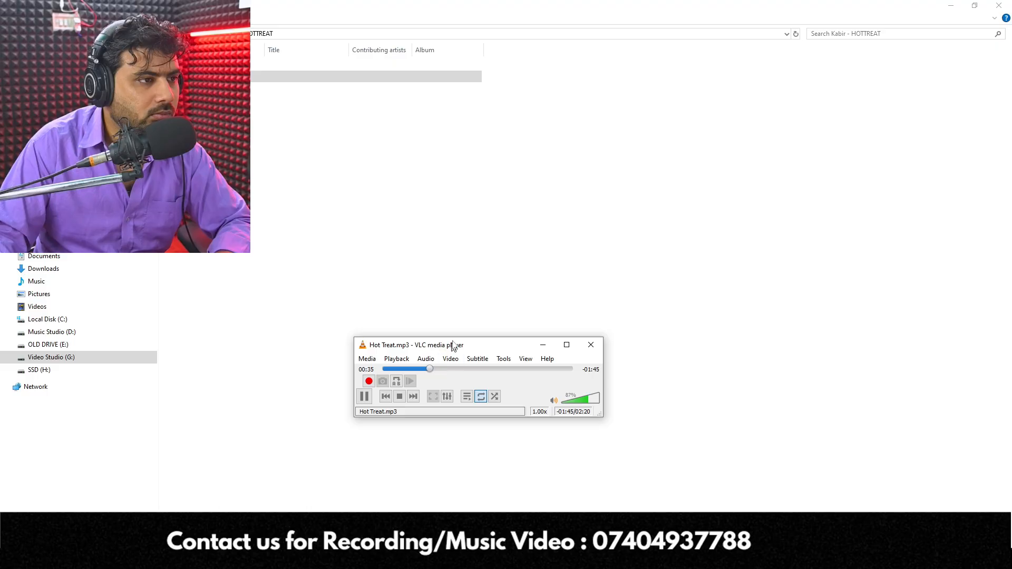
left_click_drag(452, 347, 459, 288)
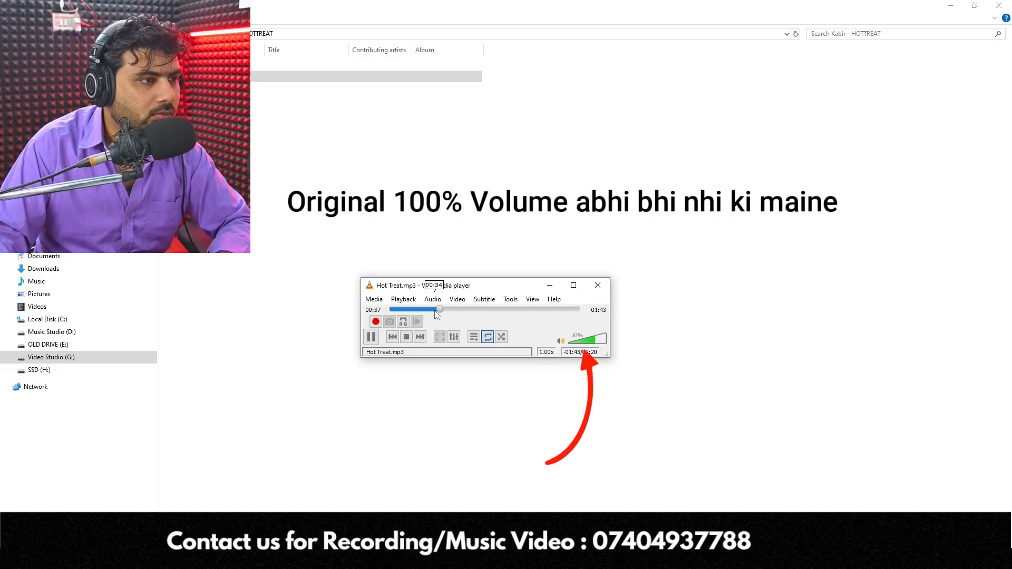
left_click(371, 337)
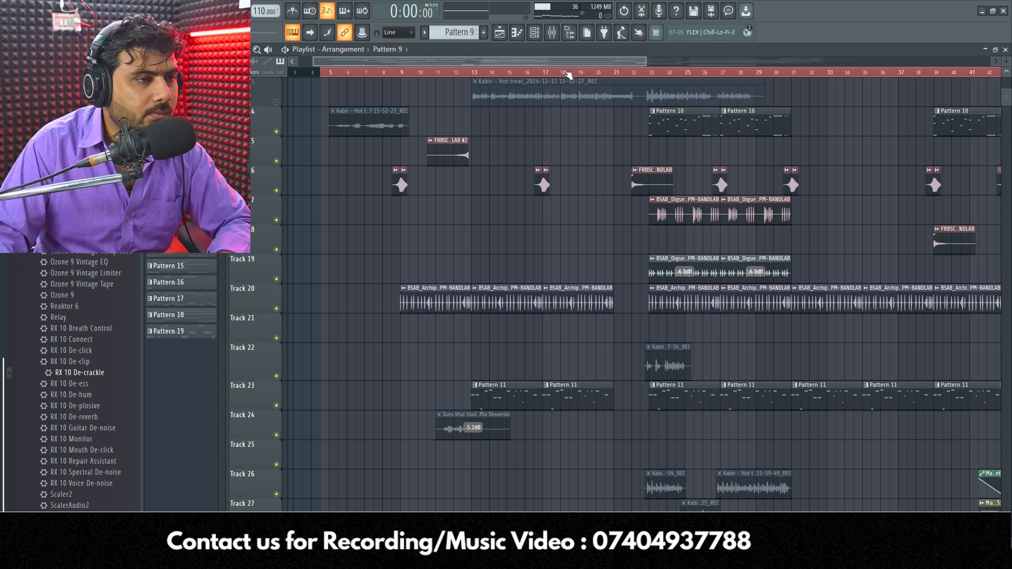
- Play the project arrangement in FL Studio from bar 23 for comparison with the exported song, and stop playback
left_click(633, 73)
left_click(651, 73)
key("space")
scroll(649, 75, "down", 1)
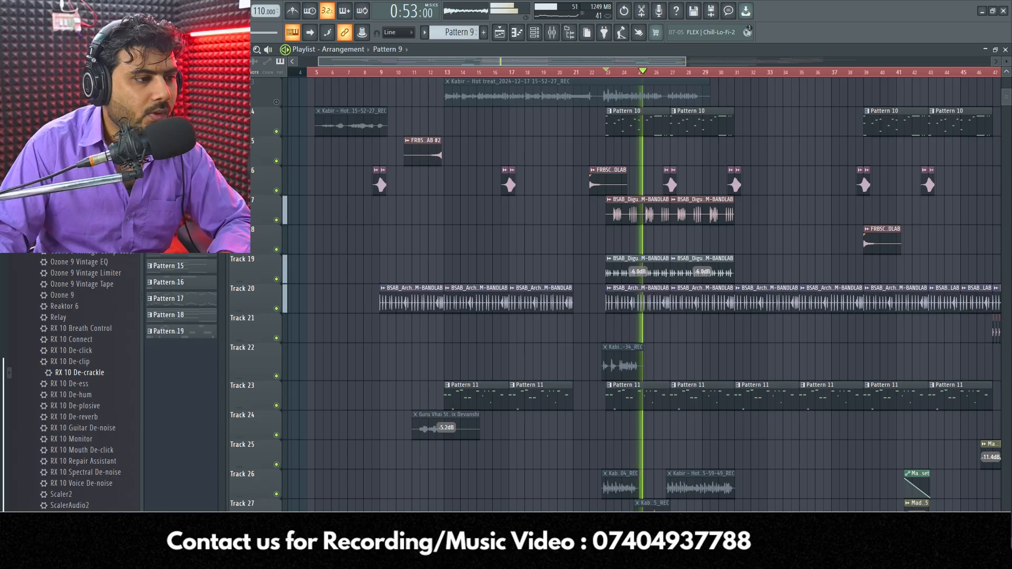
key("space")
- Switch to VLC media player, replay a passage of Hot Treat.mp3, pause it and close the player
key("alt+Tab")
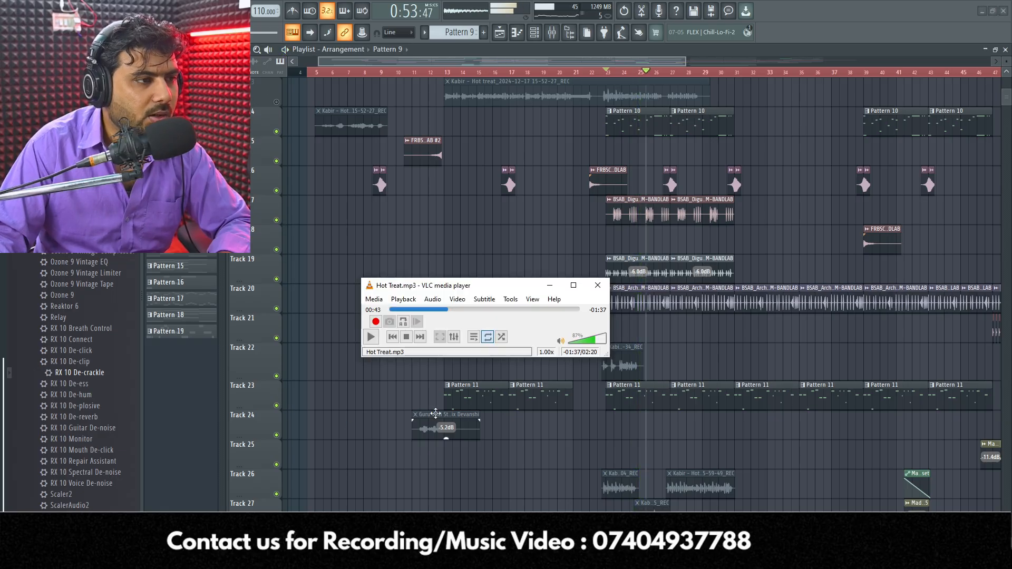
left_click(442, 310)
key("space")
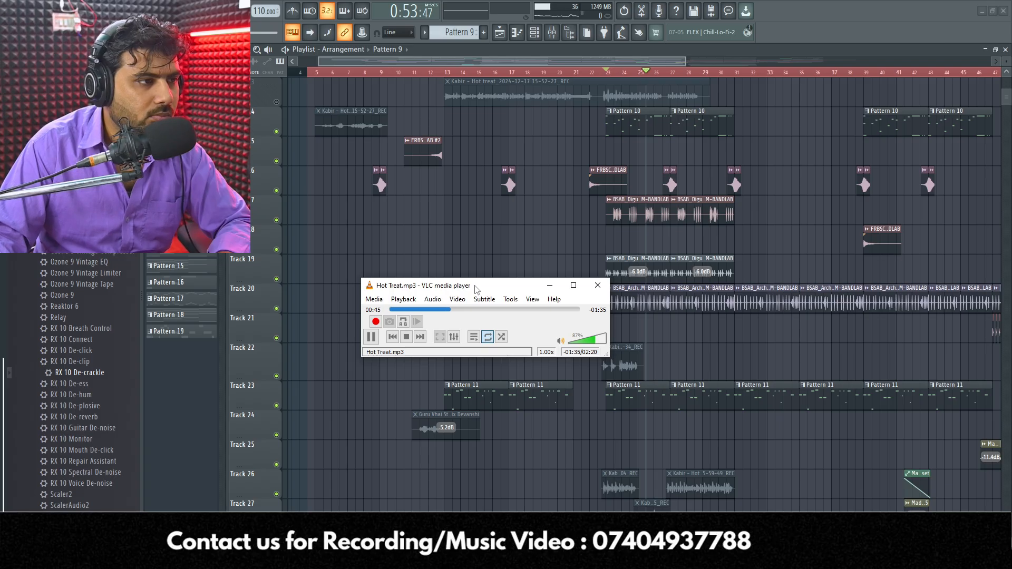
left_click(374, 339)
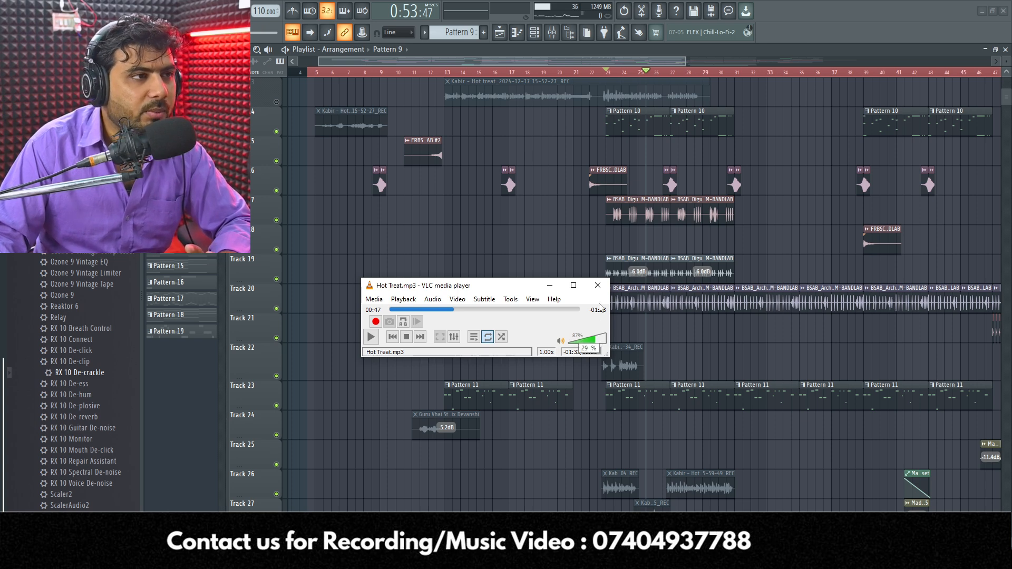
left_click(598, 285)
scroll(401, 78, "down", 1)
scroll(401, 77, "down", 2)
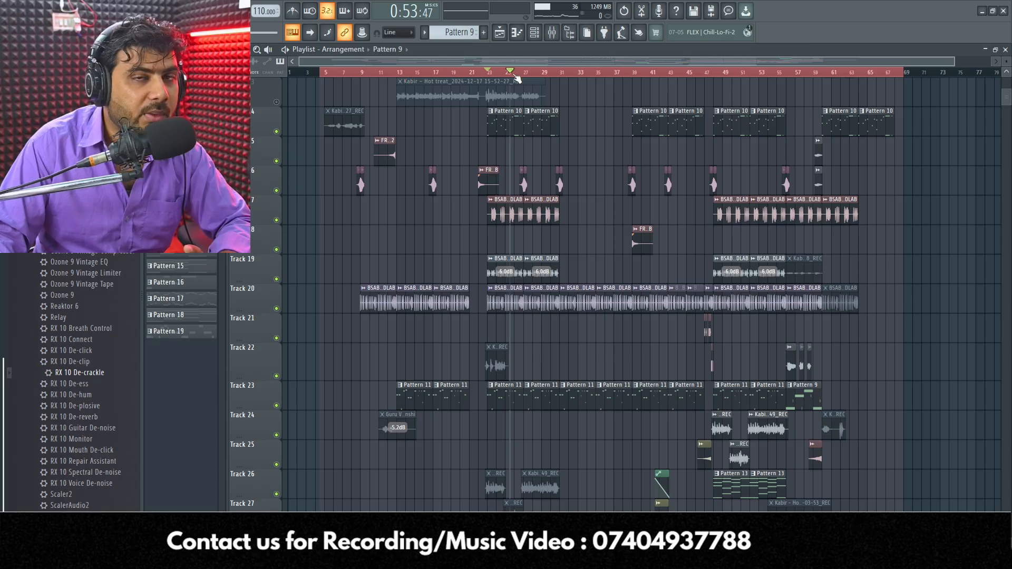
scroll(536, 77, "up", 3)
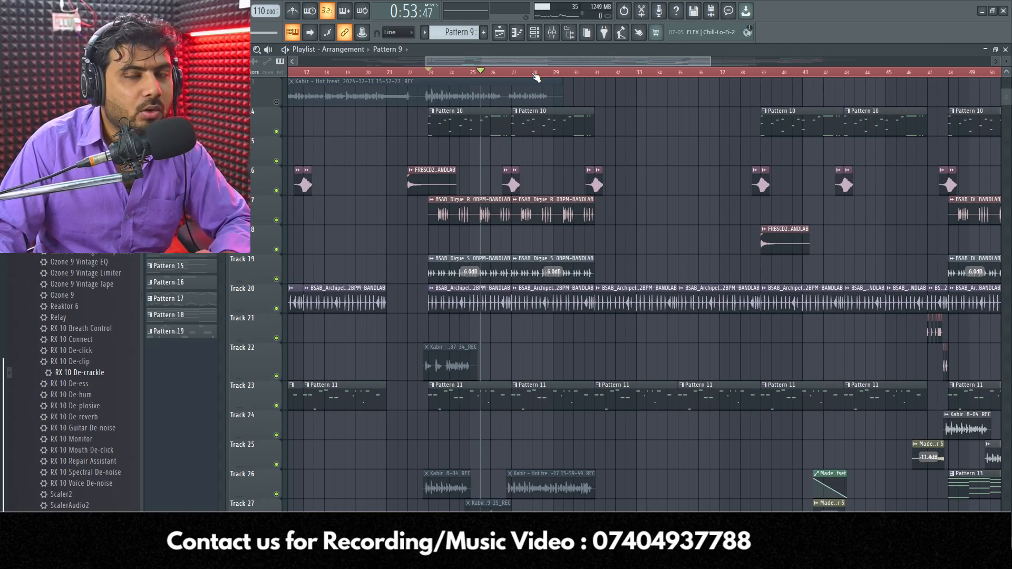
scroll(536, 78, "down", 3)
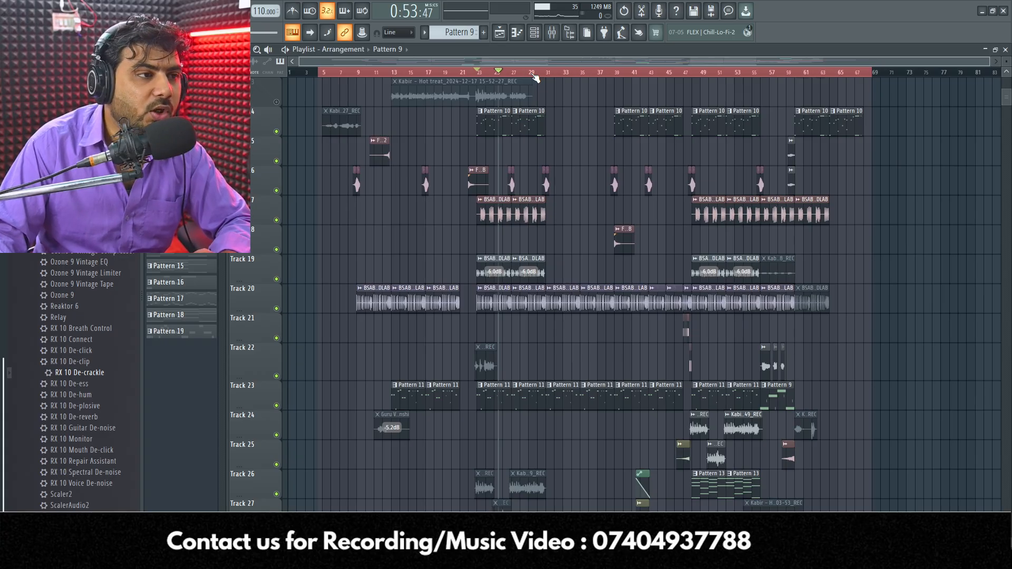
scroll(512, 78, "up", 2)
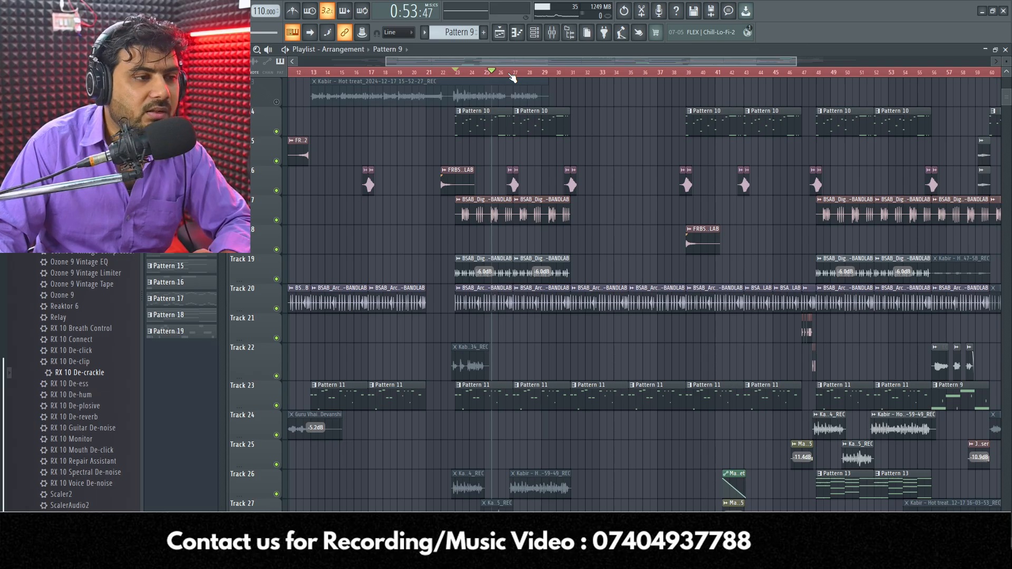
scroll(512, 77, "up", 2)
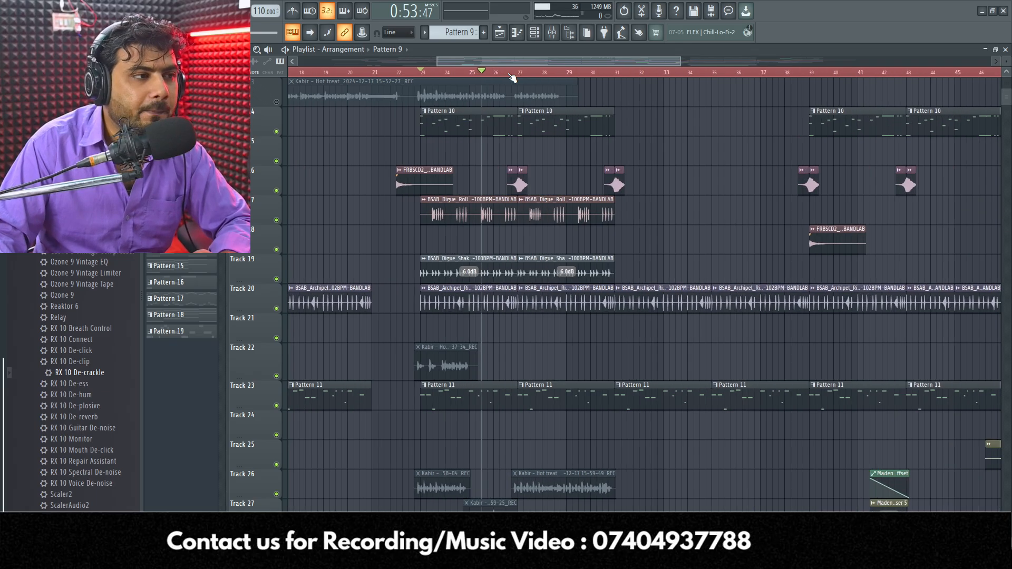
scroll(512, 78, "down", 2)
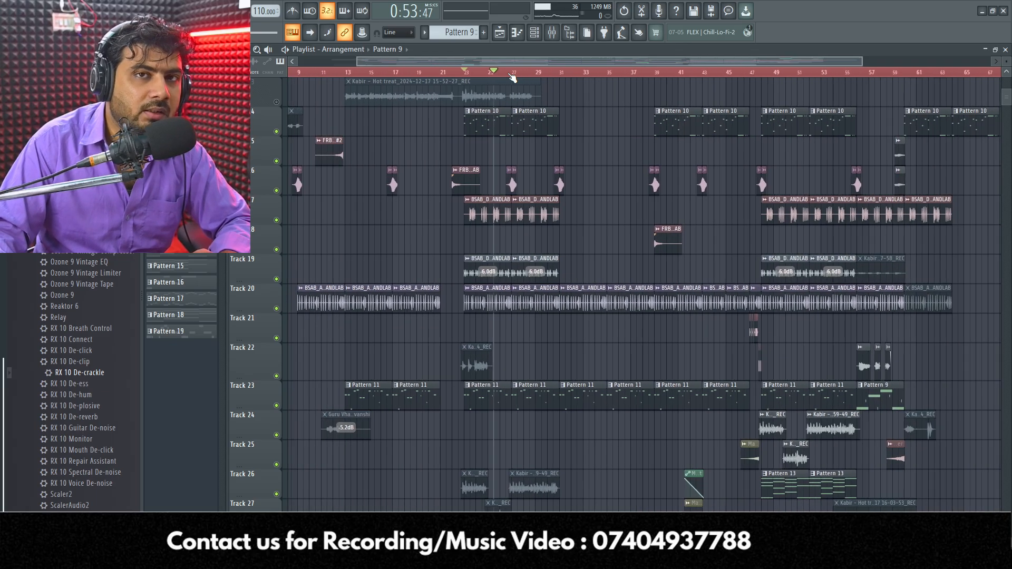